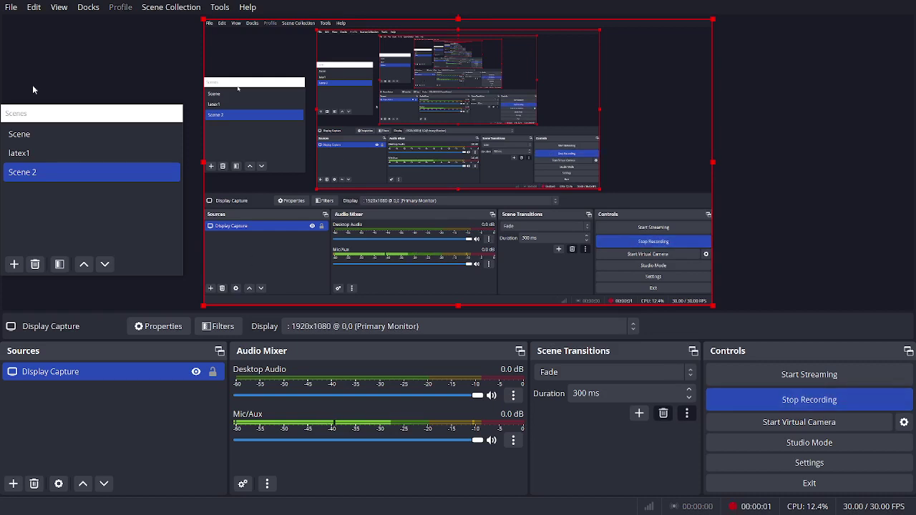
- Show the saved recordings folder in File Explorer and look into the Desktop folder
click(10, 7)
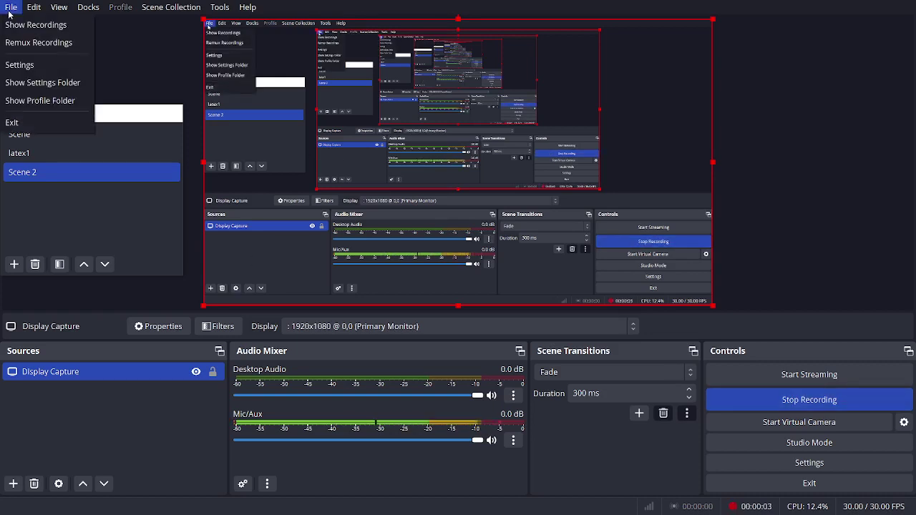
click(33, 24)
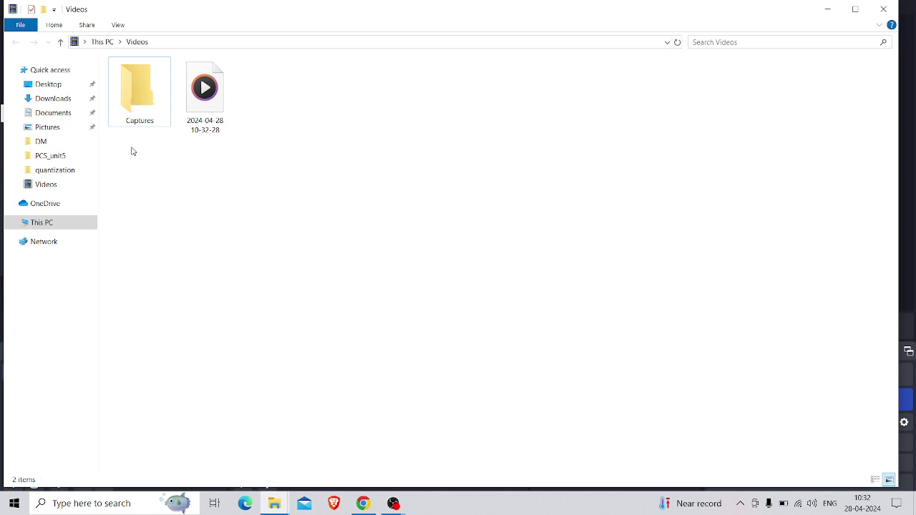
click(57, 87)
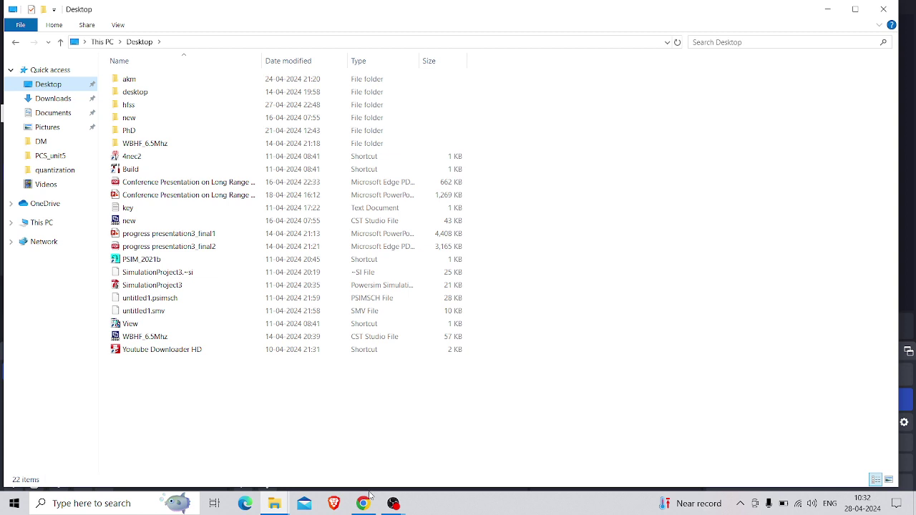
- Switch to Chrome, go back to the "overleaf latex" search results and open the Overleaf, Online LaTeX Editor result
click(364, 503)
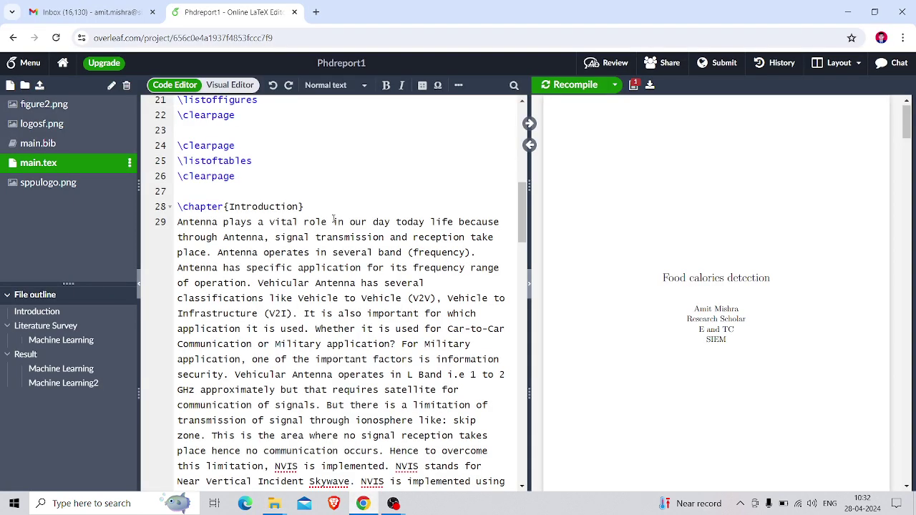
click(12, 38)
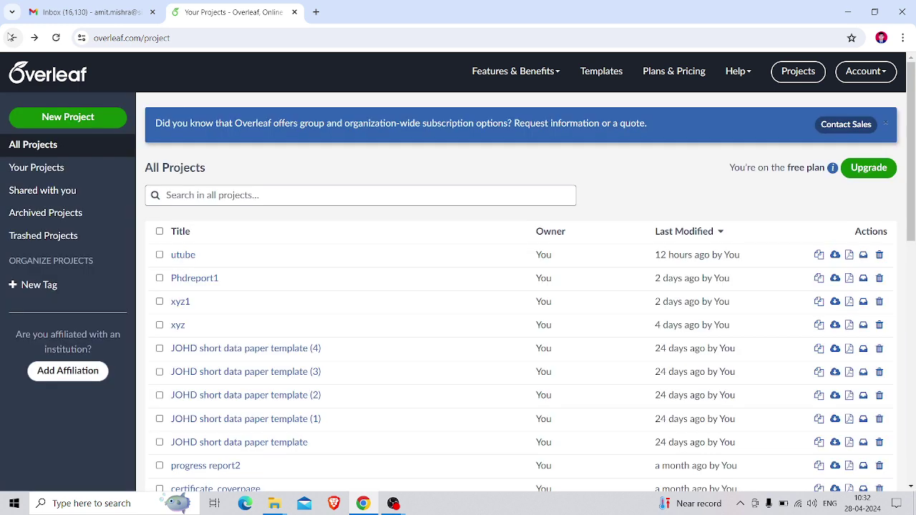
click(12, 38)
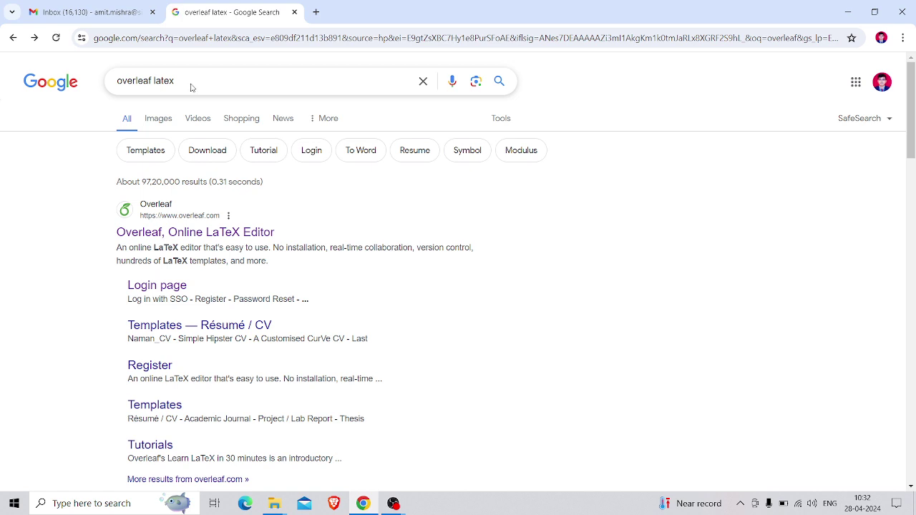
click(147, 235)
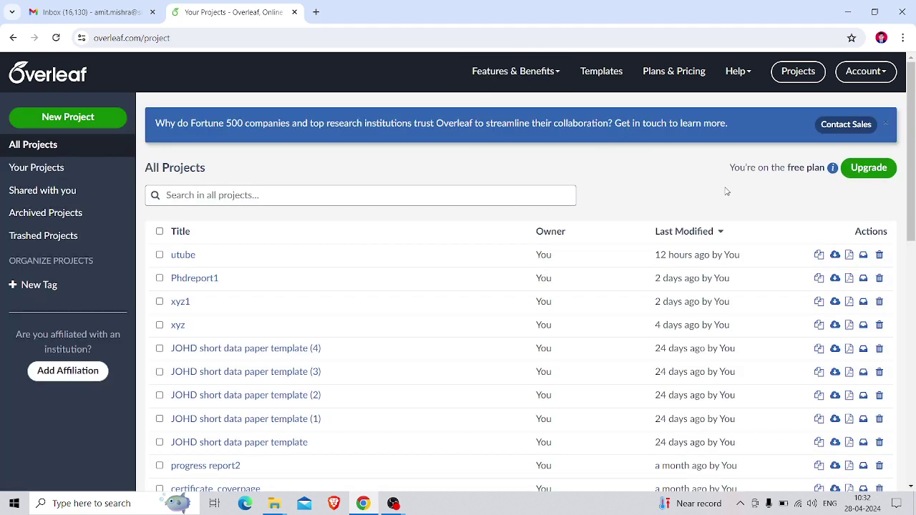
- Log out of the Overleaf account and look over the login options
click(886, 74)
click(776, 175)
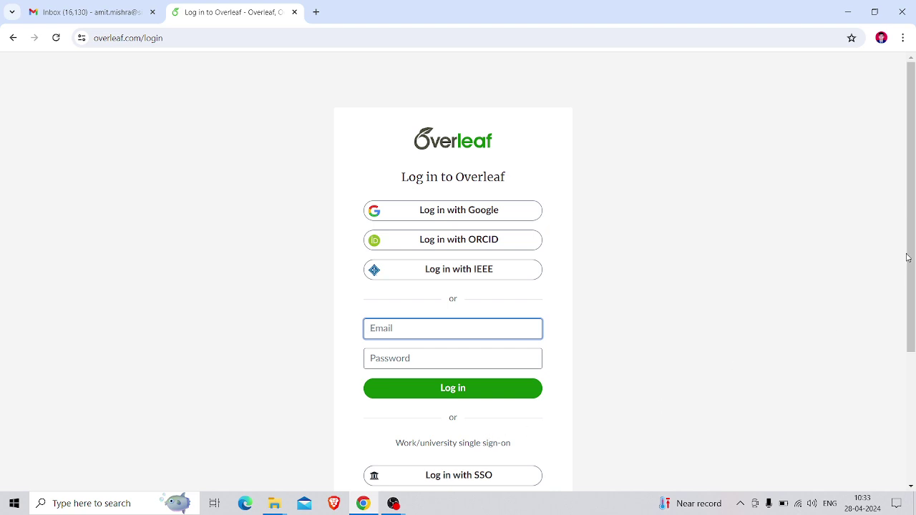
drag(911, 257, 912, 363)
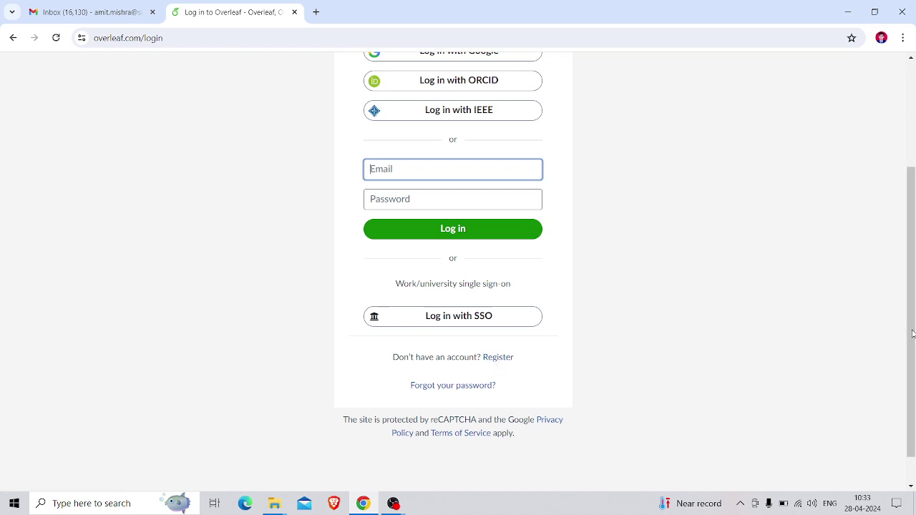
scroll(912, 334, up, 3)
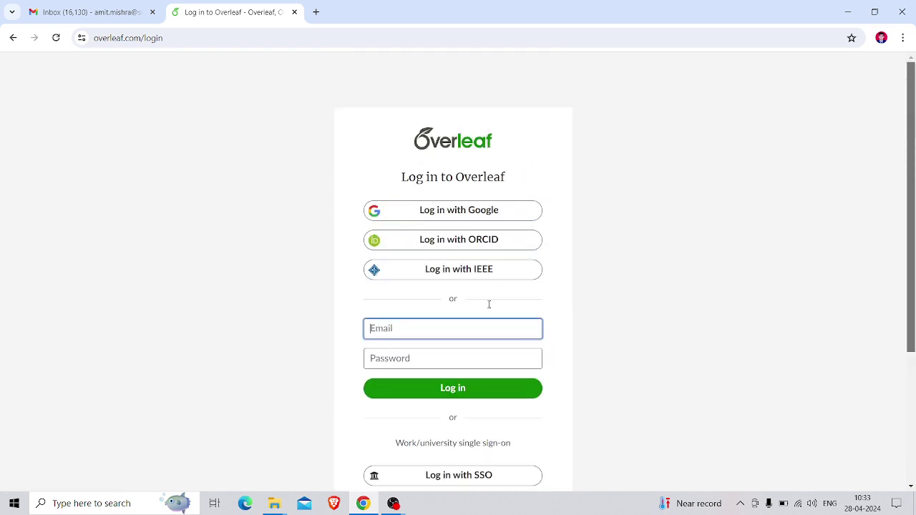
- Try to log in to Overleaf through Google with the first listed account
click(466, 208)
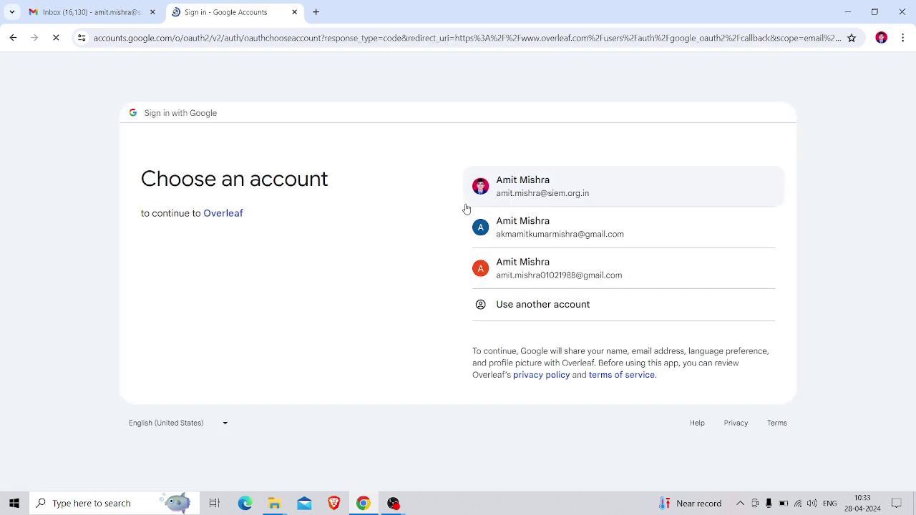
click(537, 205)
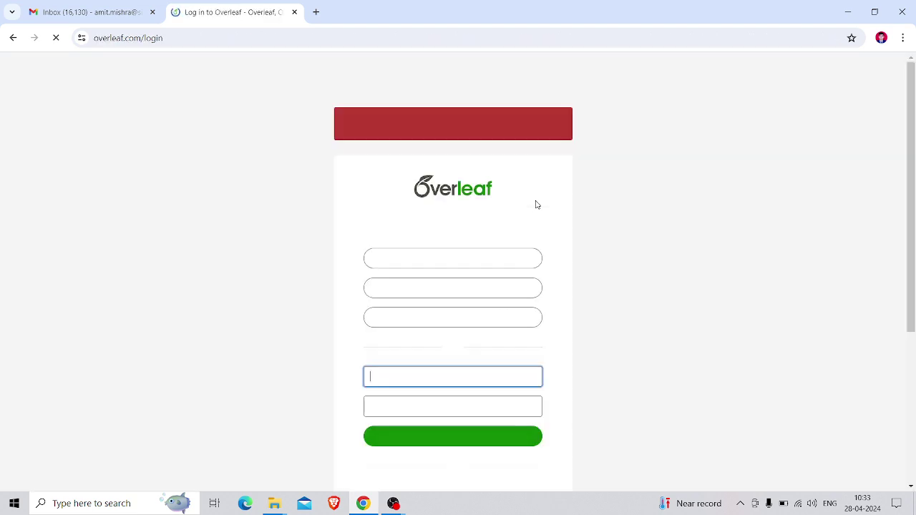
click(472, 264)
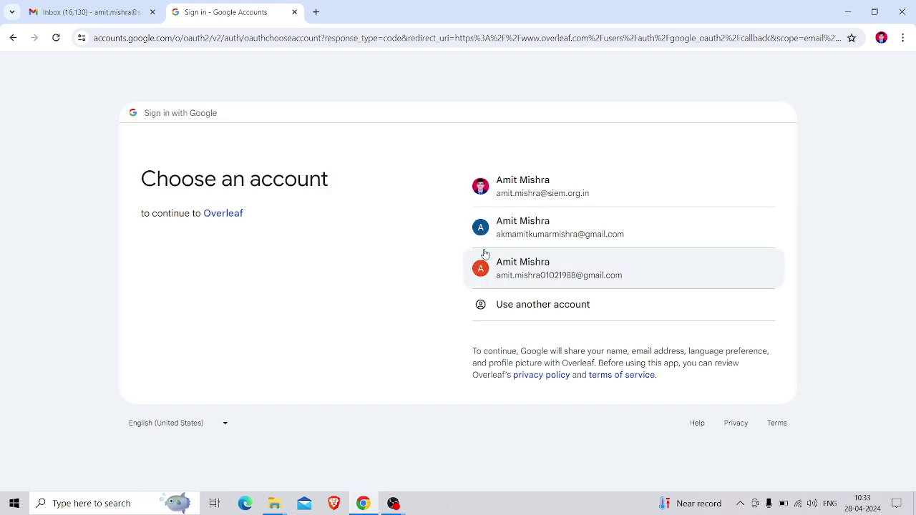
click(533, 187)
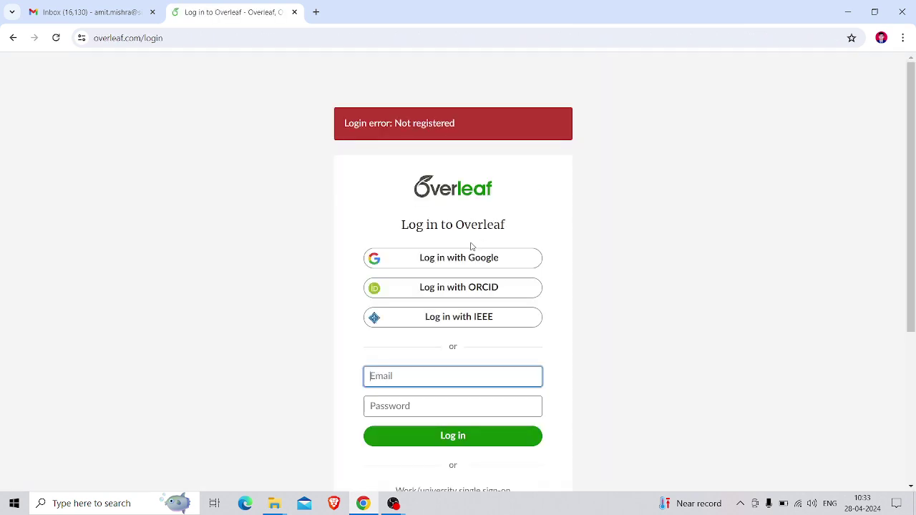
- Log in to Overleaf through Google with the second listed account and open the Phdreport1 project
click(475, 264)
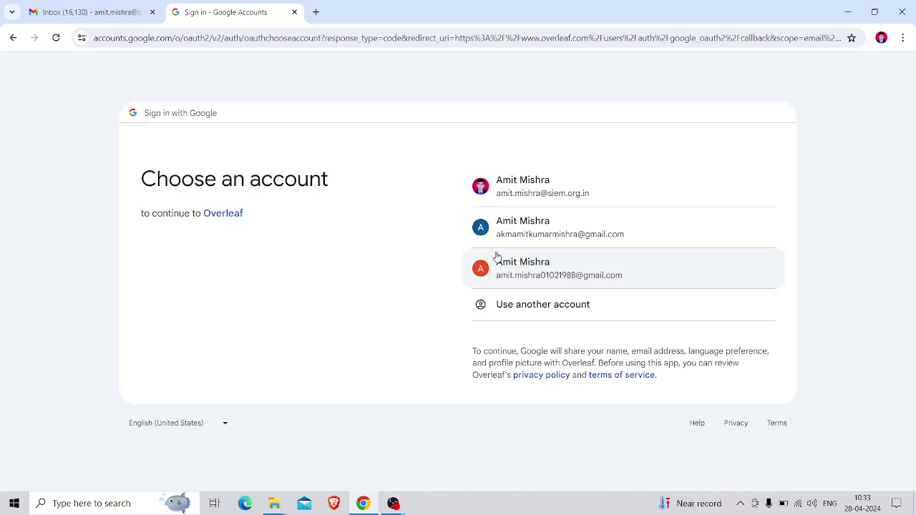
click(531, 240)
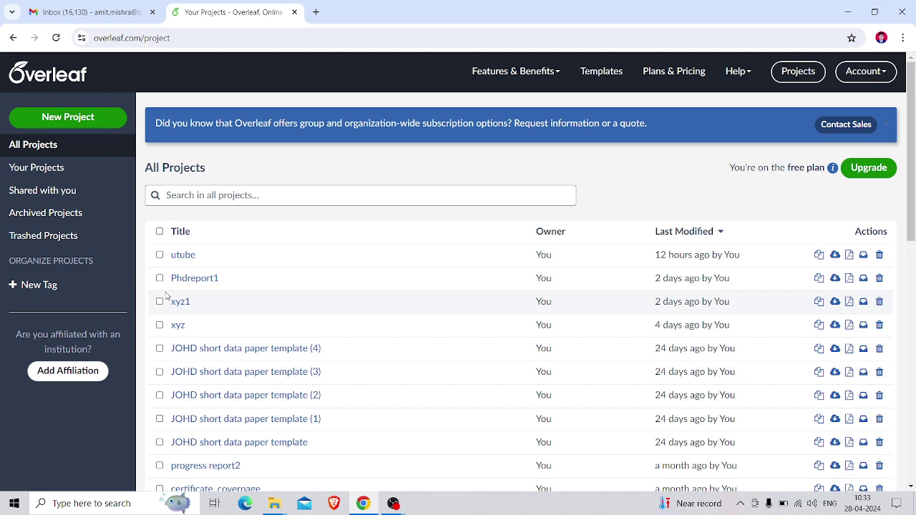
click(184, 280)
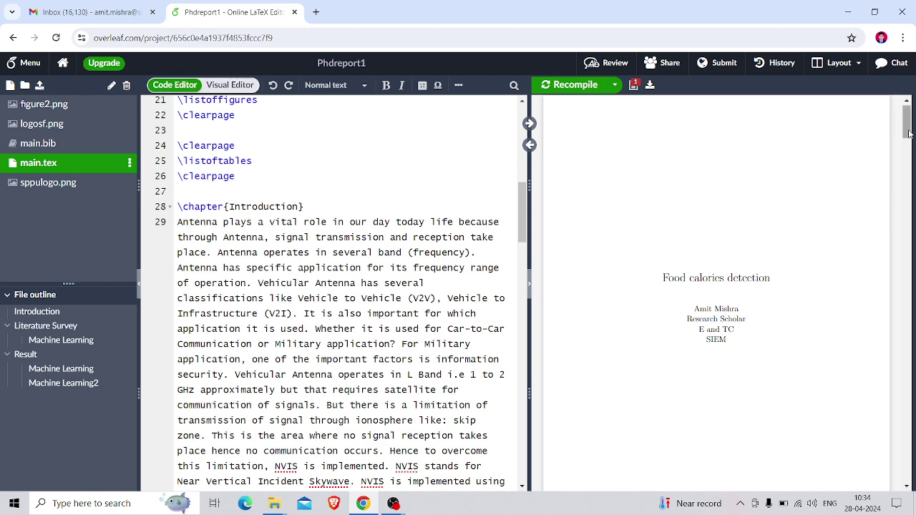
- Examine the title and abstract pages in Phdreport1's PDF preview and the project's file upload options
drag(907, 125, 907, 158)
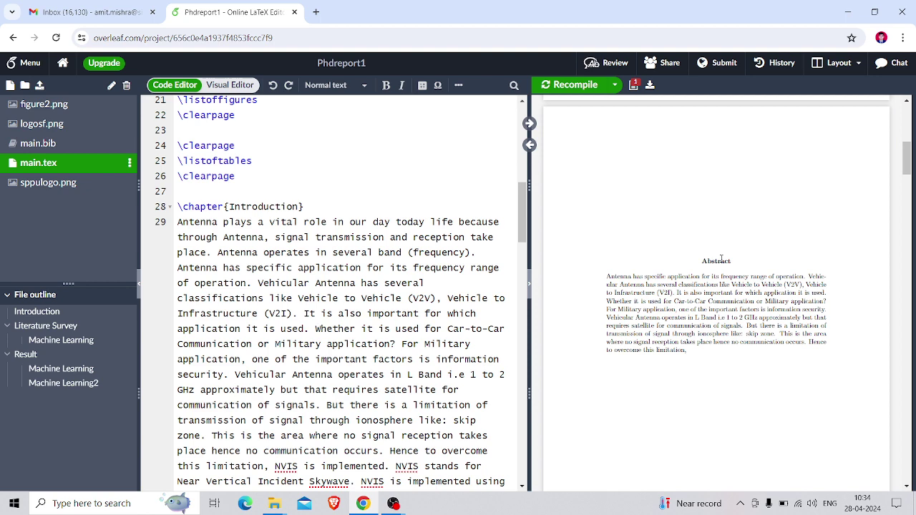
drag(906, 168, 906, 138)
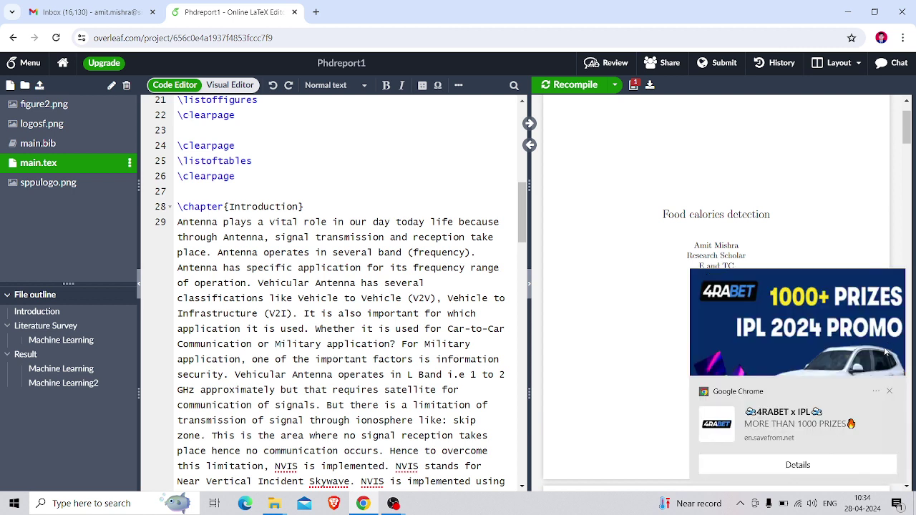
click(890, 394)
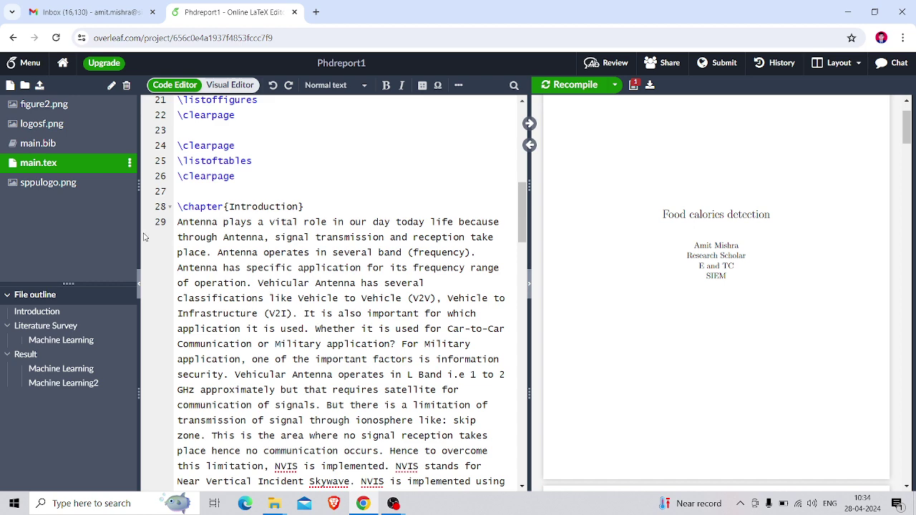
click(39, 86)
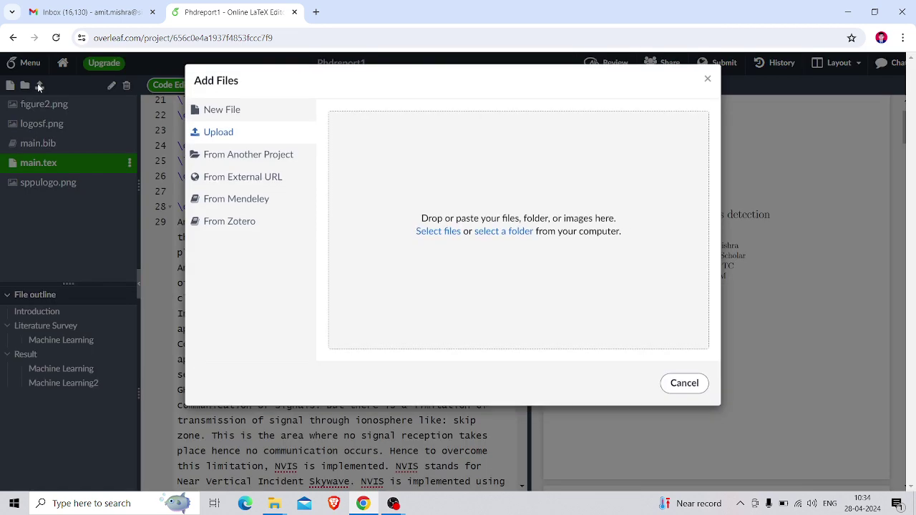
click(683, 389)
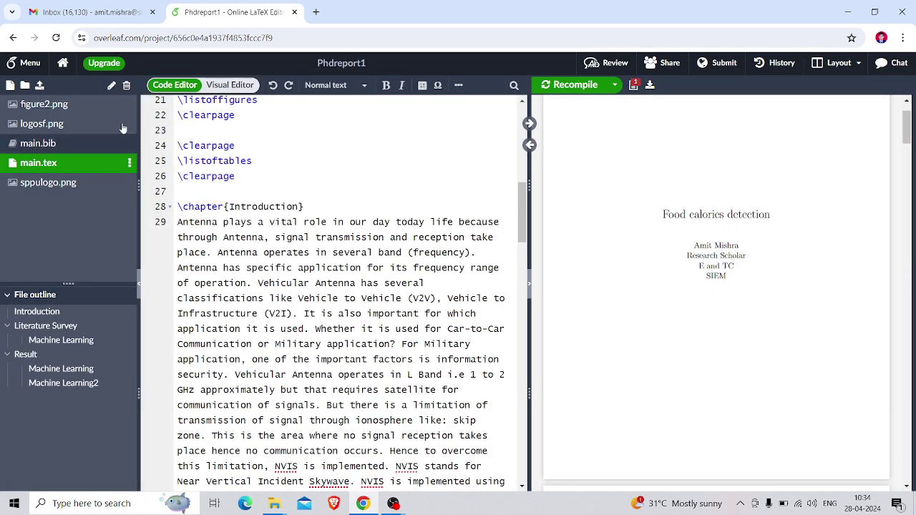
- Open the projects list in a new browser tab and create a blank project named utube1
middle_click(63, 63)
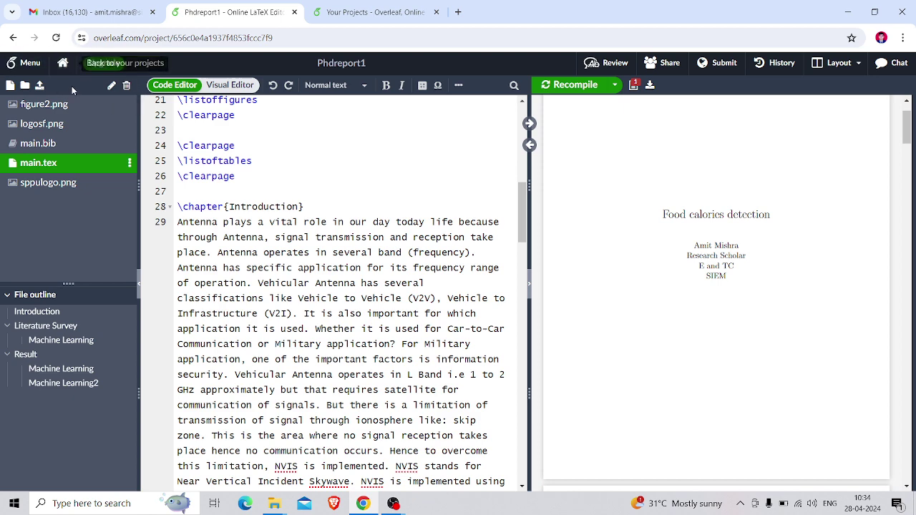
click(385, 5)
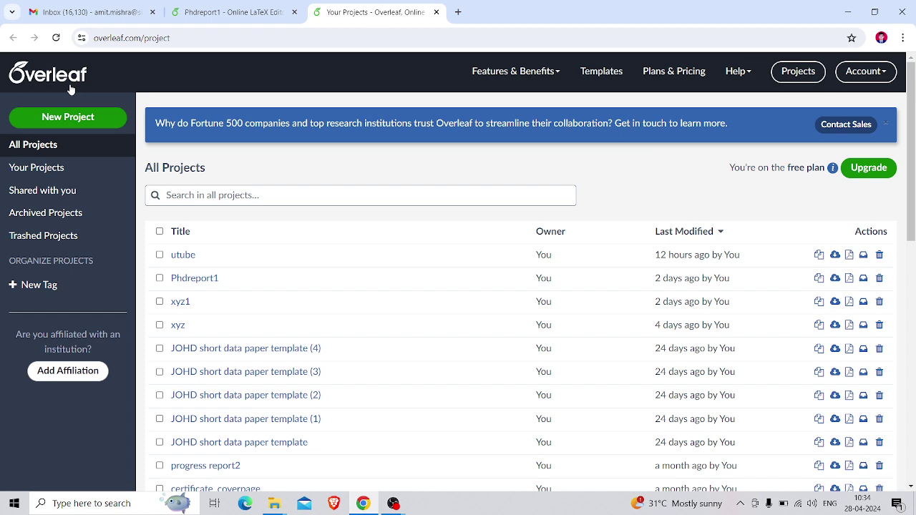
click(69, 121)
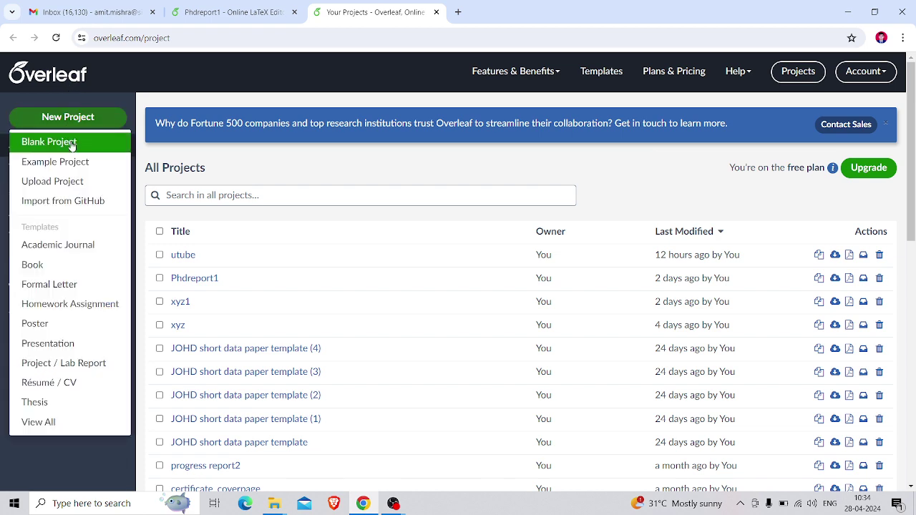
click(71, 143)
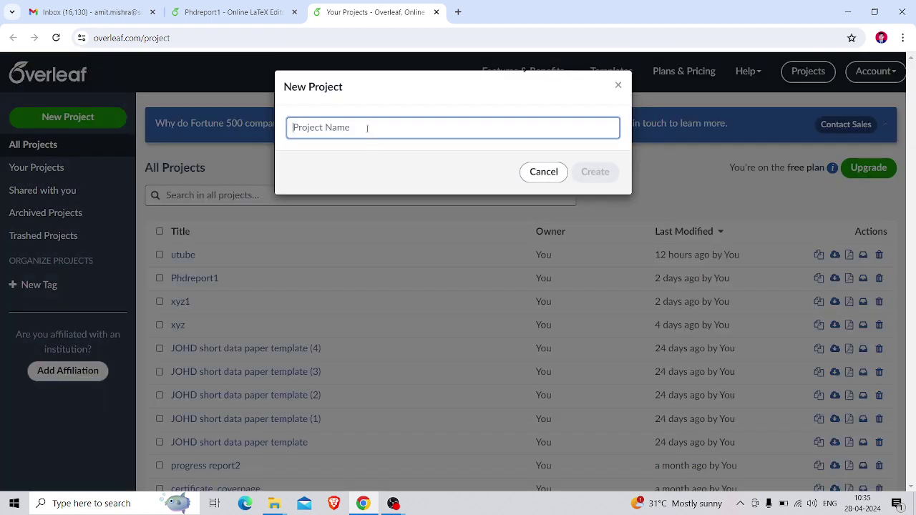
text(utube1)
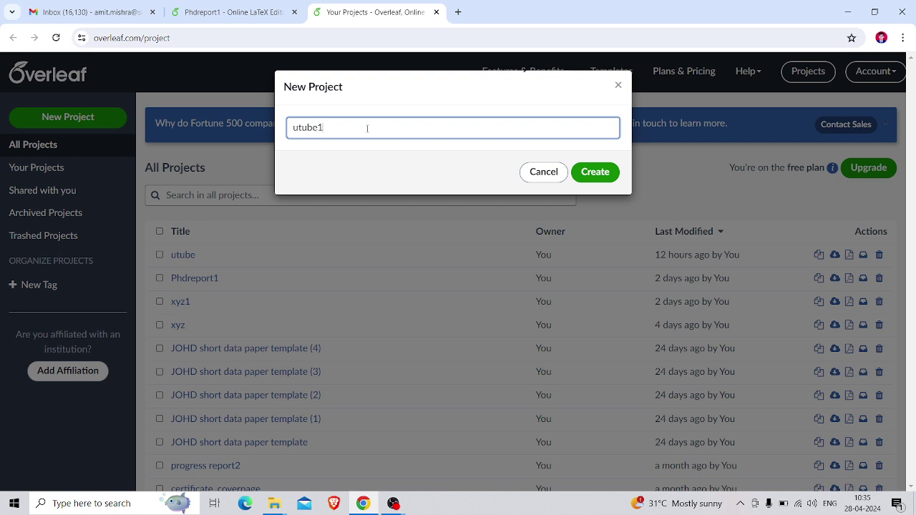
click(593, 178)
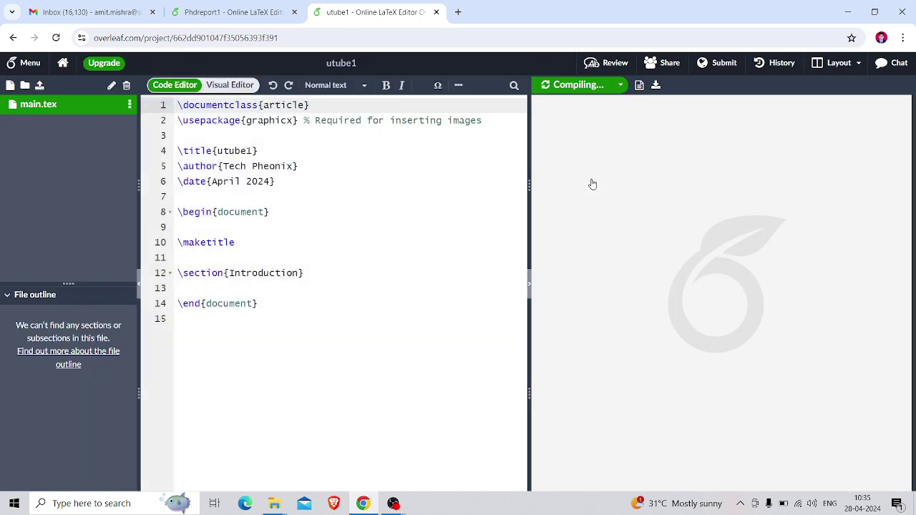
- Change the document class in main.tex to report
drag(274, 307, 178, 104)
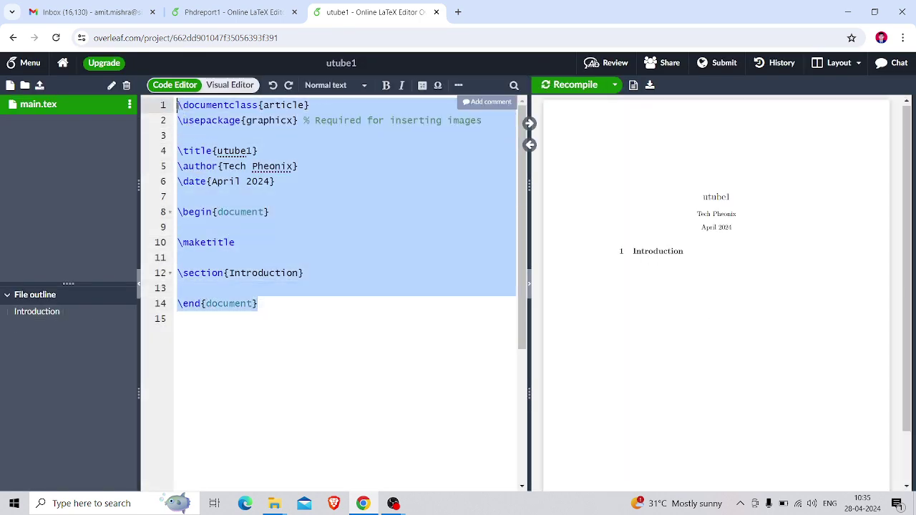
click(229, 105)
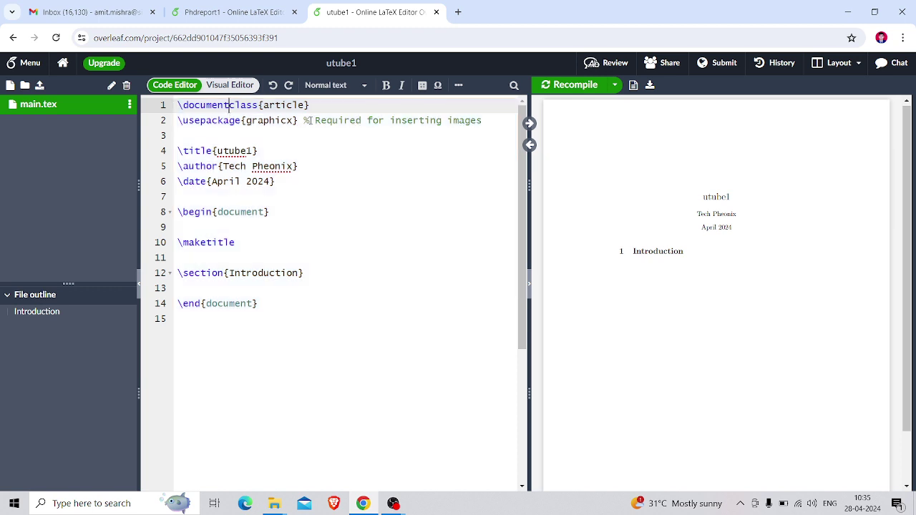
click(303, 105)
key(BackSpace)
key(BackSpace)
key(BackSpace)
key(BackSpace)
key(BackSpace)
key(BackSpace)
key(BackSpace)
text(report)
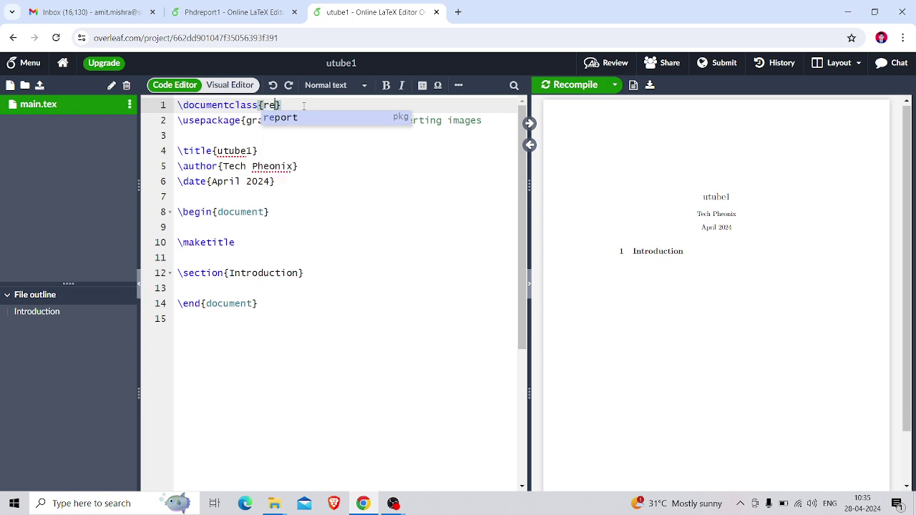
click(304, 105)
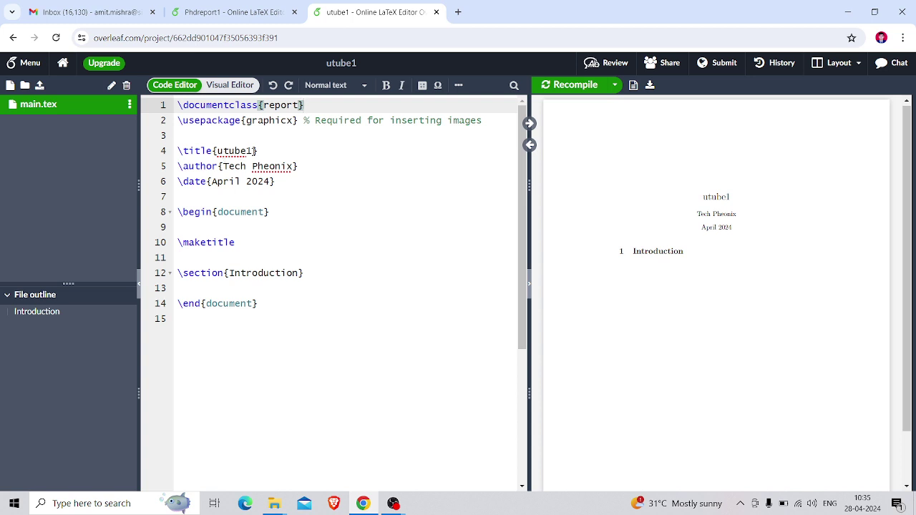
- Replace the document title in main.tex with "Implementation of using KNN Alogrithm"
drag(255, 151, 217, 151)
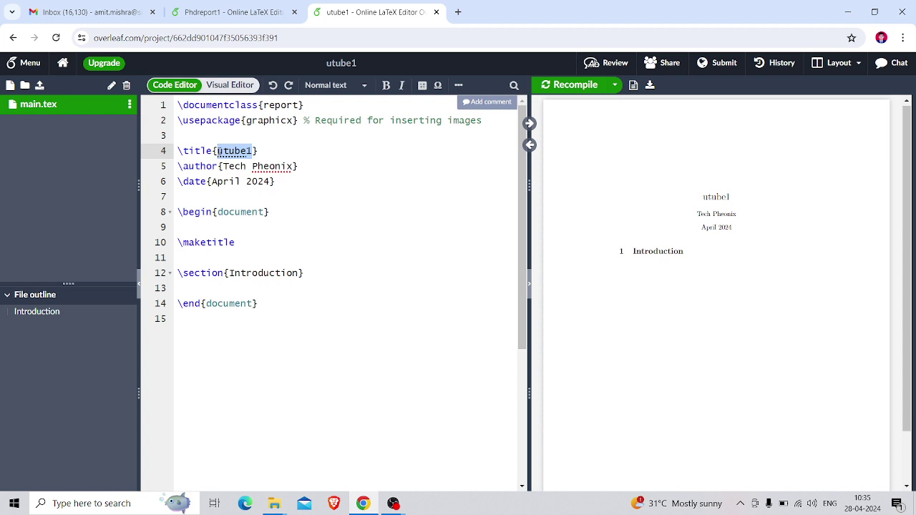
text(IMplementat)
key(BackSpace)
key(BackSpace)
key(BackSpace)
key(BackSpace)
key(BackSpace)
key(BackSpace)
key(BackSpace)
key(BackSpace)
key(BackSpace)
key(BackSpace)
text(mplementation of)
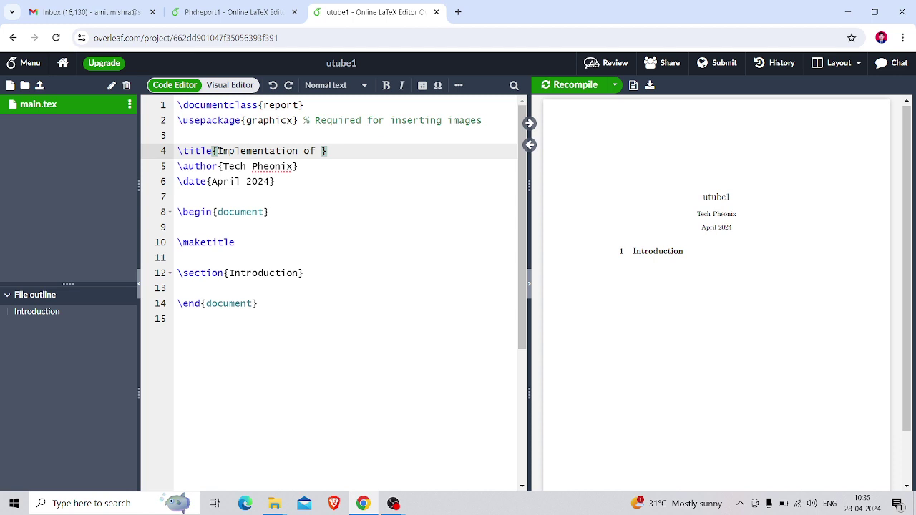
text(using KNN)
text(Alogrithm)
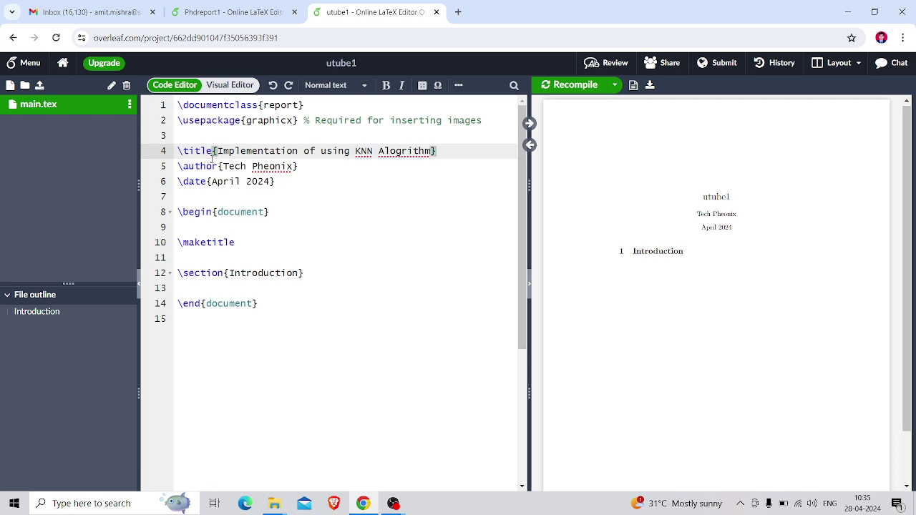
- Replace the author in main.tex with the report author's full name
click(293, 166)
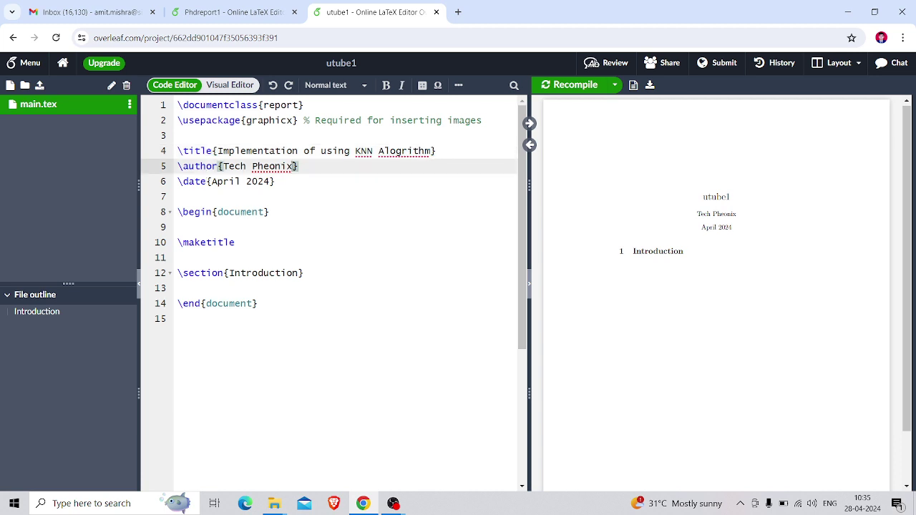
key(BackSpace)
key(BackSpace)
key(BackSpace)
key(BackSpace)
key(BackSpace)
key(BackSpace)
key(BackSpace)
key(BackSpace)
key(BackSpace)
key(BackSpace)
key(BackSpace)
key(BackSpace)
text(AMit)
key(BackSpace)
key(BackSpace)
key(BackSpace)
text(MI)
key(BackSpace)
key(BackSpace)
text(mit )
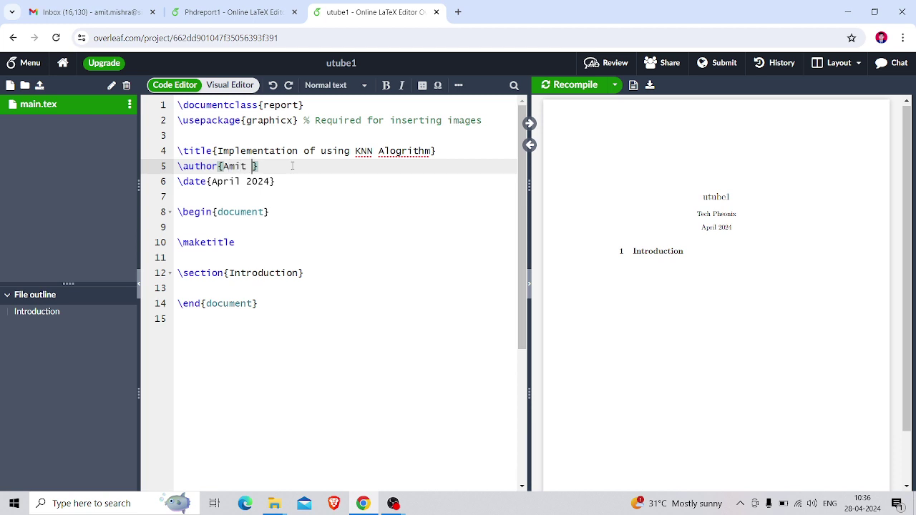
text(Kumar Mishra)
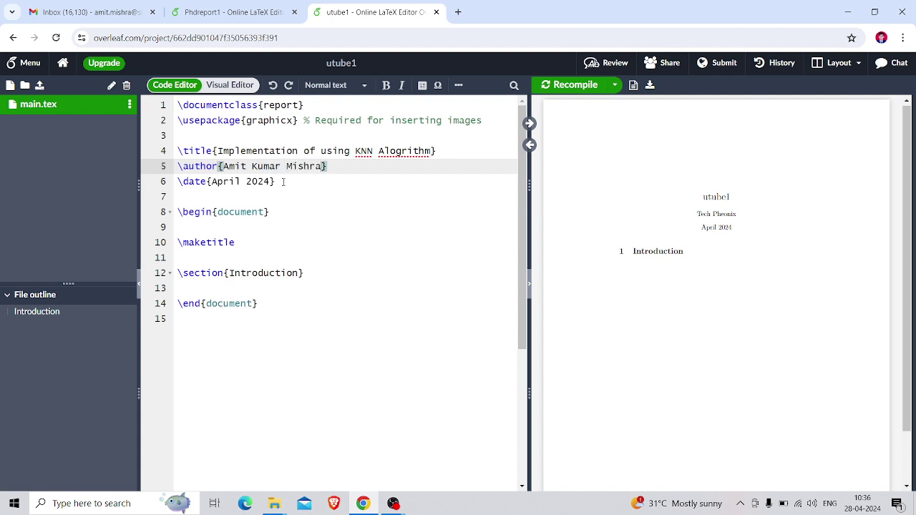
- Clear the document date in main.tex, then recompile and check the pages in the PDF preview
click(270, 180)
key(BackSpace)
key(BackSpace)
key(BackSpace)
key(BackSpace)
key(BackSpace)
key(BackSpace)
key(BackSpace)
key(BackSpace)
key(BackSpace)
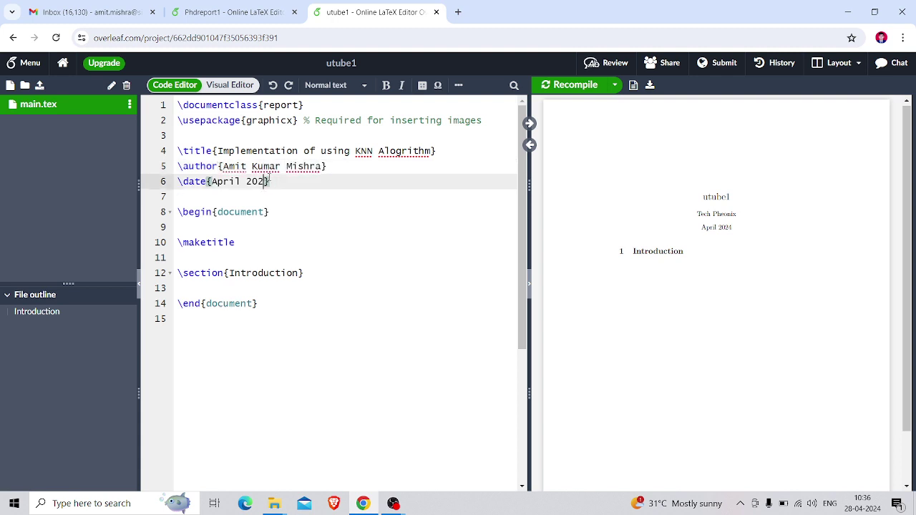
key(BackSpace)
click(261, 242)
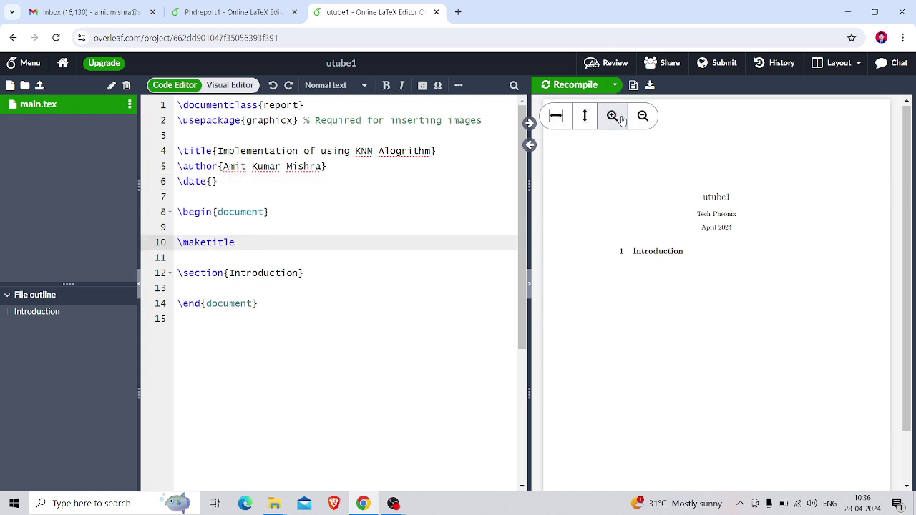
click(585, 85)
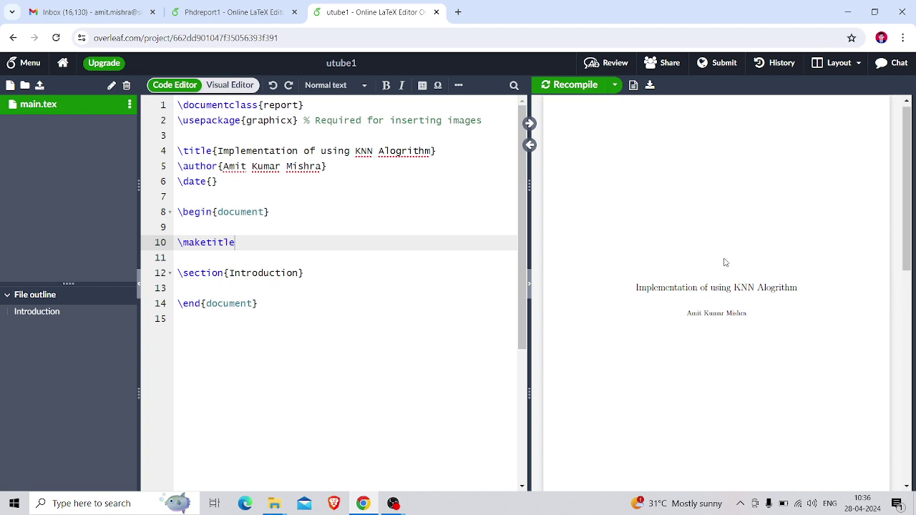
drag(910, 241, 900, 369)
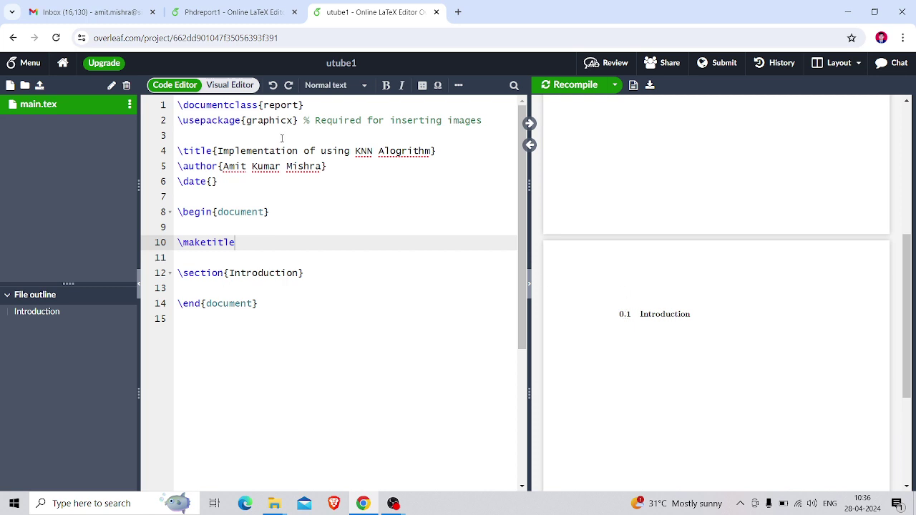
- Change the Introduction heading from a section to \chapter{Introduction} and recompile the document
click(288, 105)
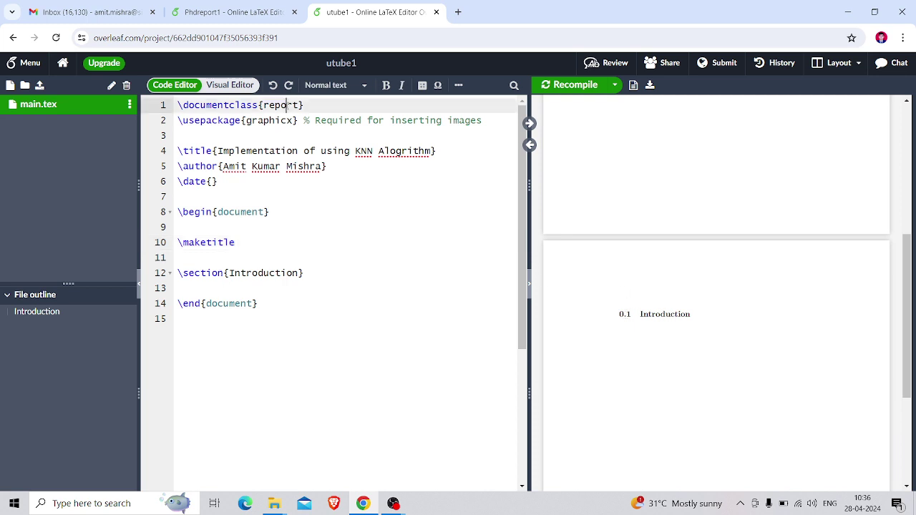
click(223, 272)
key(BackSpace)
key(BackSpace)
key(BackSpace)
key(BackSpace)
key(BackSpace)
key(BackSpace)
key(BackSpace)
text(chapter)
click(217, 286)
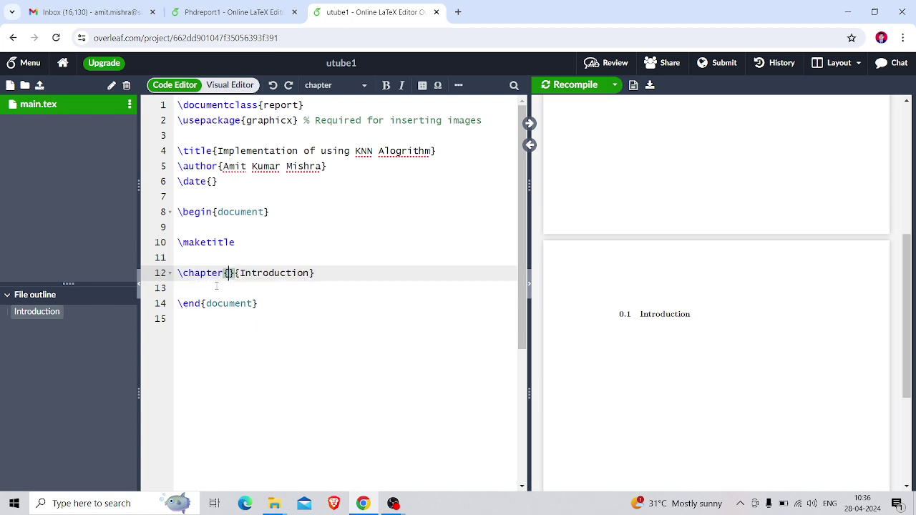
key(Delete)
key(BackSpace)
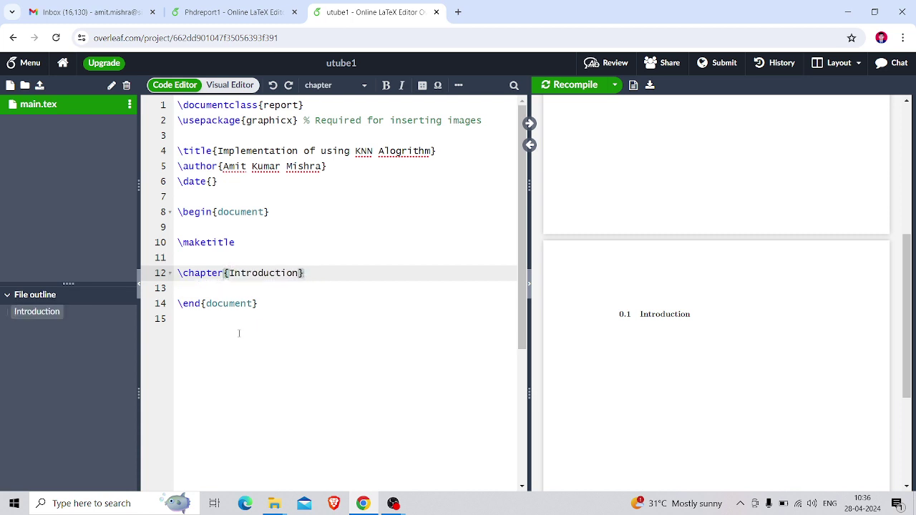
click(239, 333)
click(573, 85)
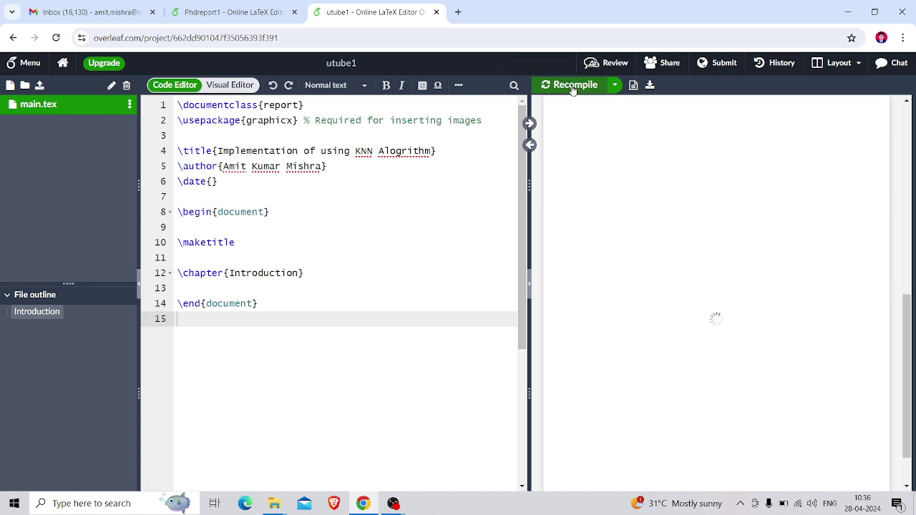
- Review the title page in the preview and the \begin{document} and \end{document} lines in main.tex
drag(909, 365, 909, 196)
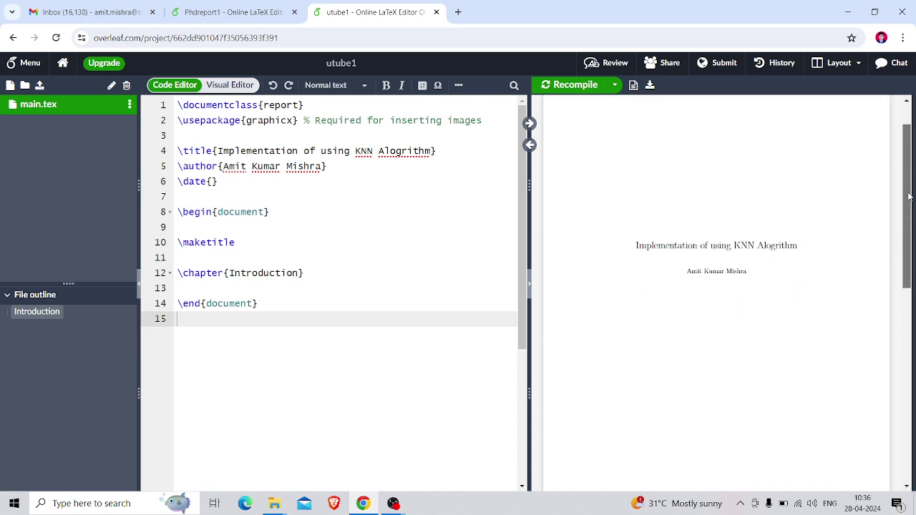
drag(177, 212, 274, 212)
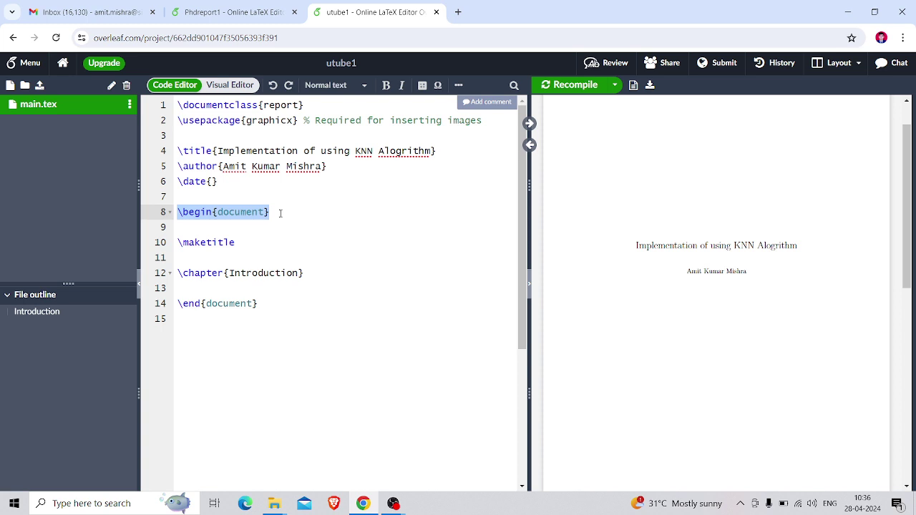
drag(177, 303, 264, 319)
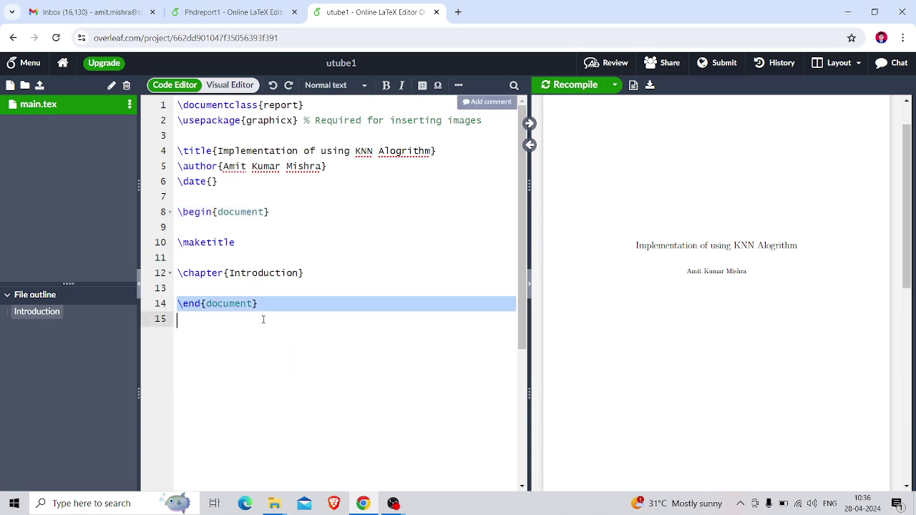
- Copy \begin{abstract} and the abstract paragraph, without its closing line, from main.tex of the Phdreport1 project
click(239, 15)
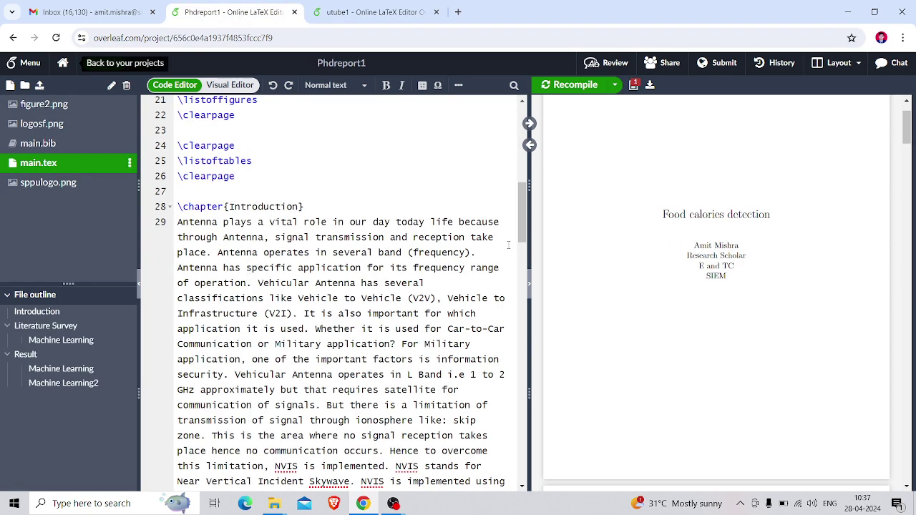
drag(527, 233, 544, 168)
drag(179, 187, 285, 406)
key(ctrl+c)
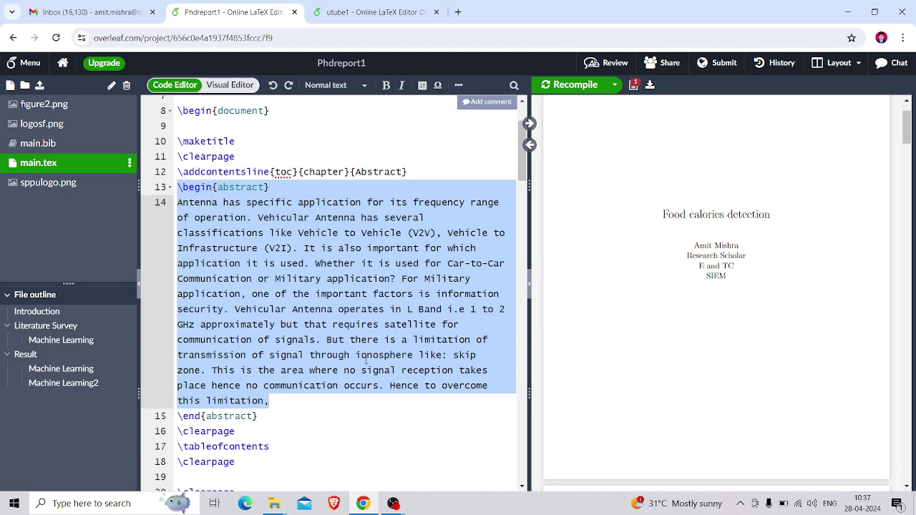
drag(521, 171, 499, 159)
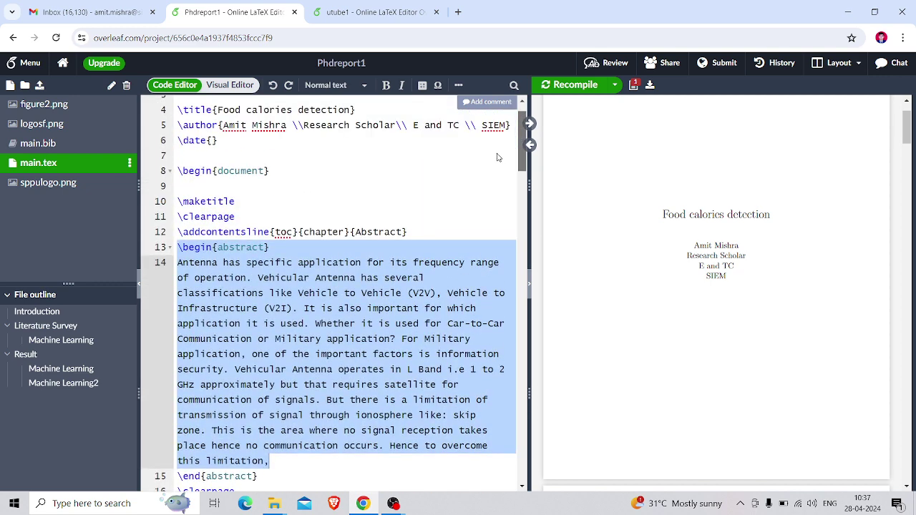
- Paste the copied abstract into main.tex of utube1, two lines below \maketitle
click(362, 15)
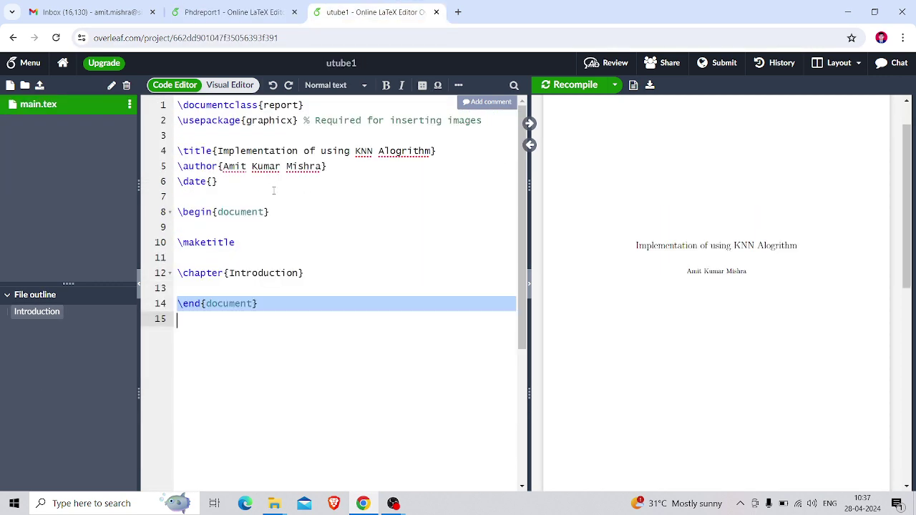
click(249, 243)
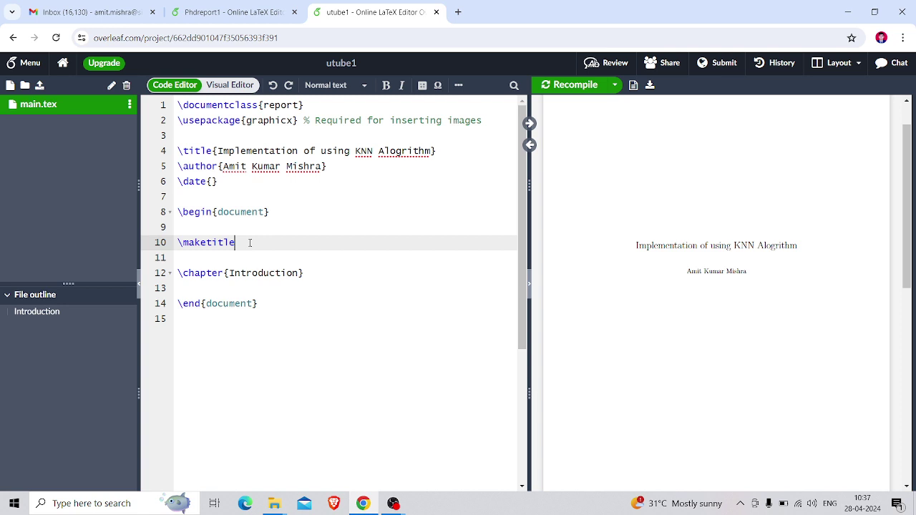
key(Return)
key(Return)
key(ctrl+v)
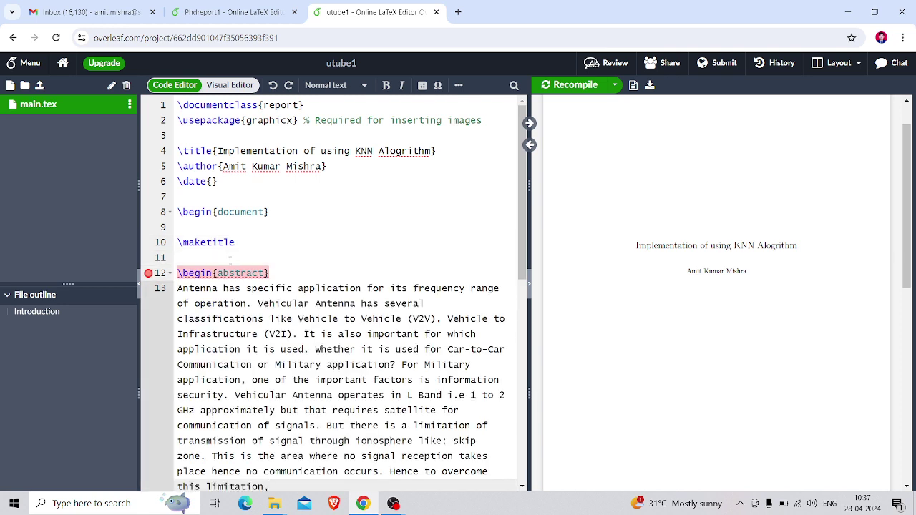
- Recompile utube1 and check the abstract page in the PDF preview against its source paragraph
drag(178, 288, 308, 492)
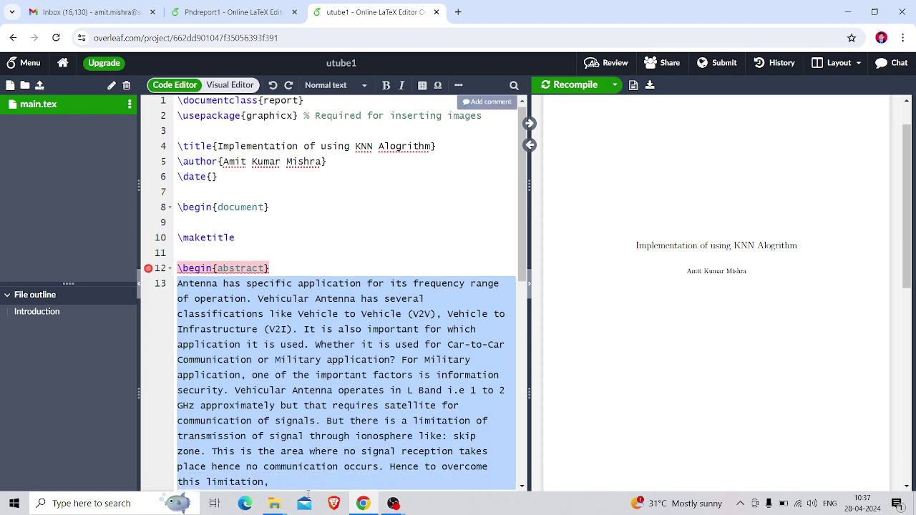
scroll(315, 465, down, 2)
click(292, 410)
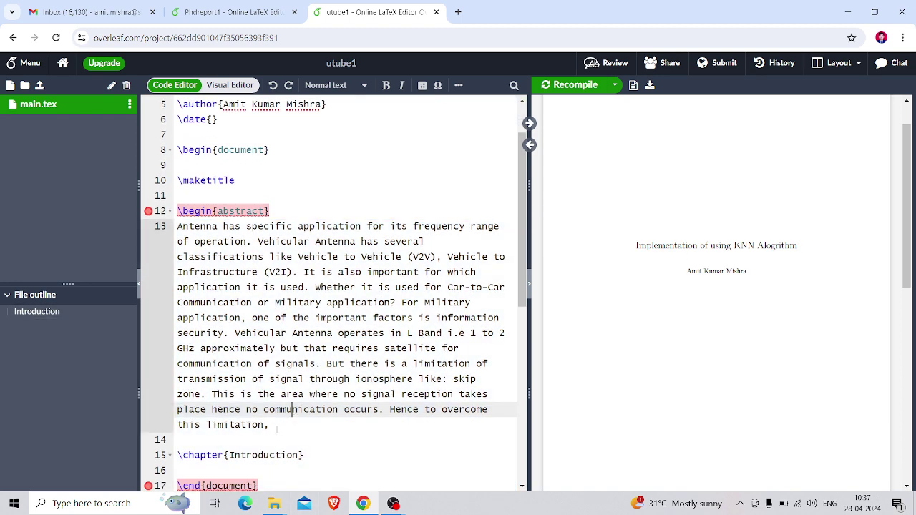
click(578, 86)
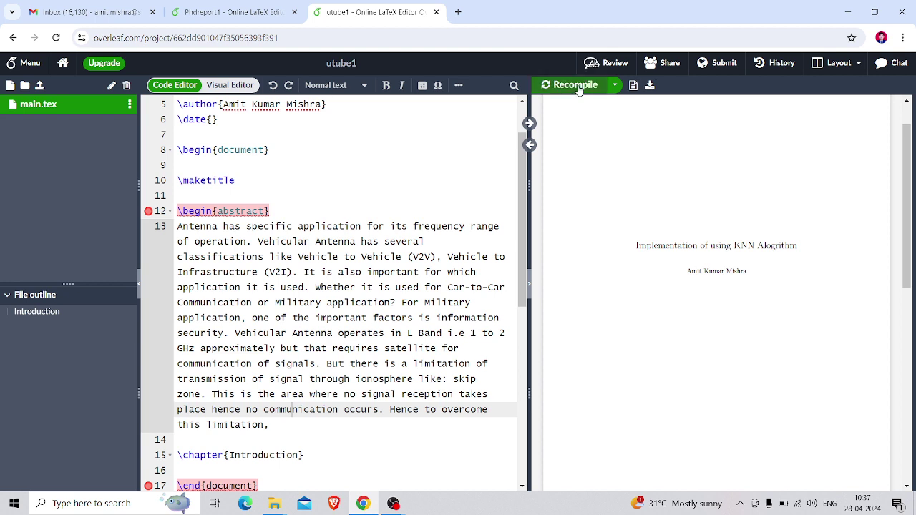
drag(904, 200, 897, 332)
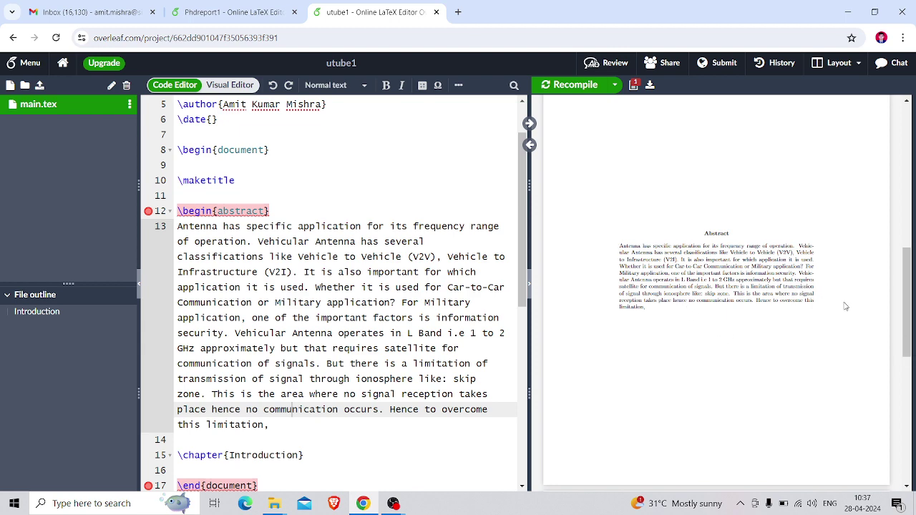
mouse_move(907, 310)
mouse_down()
mouse_move(912, 363)
mouse_move(910, 305)
mouse_up()
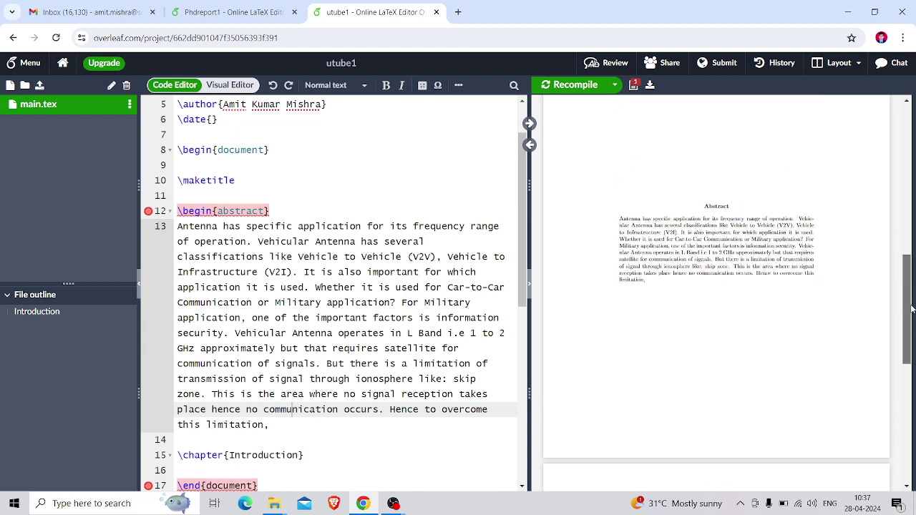
- Add a \clearpage command on a new line directly after the abstract paragraph
click(296, 423)
key(Return)
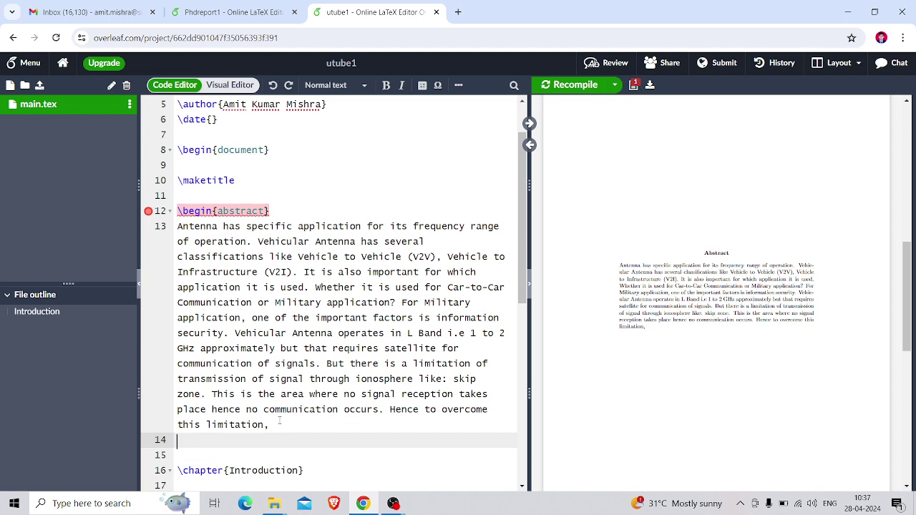
text(\clearpage)
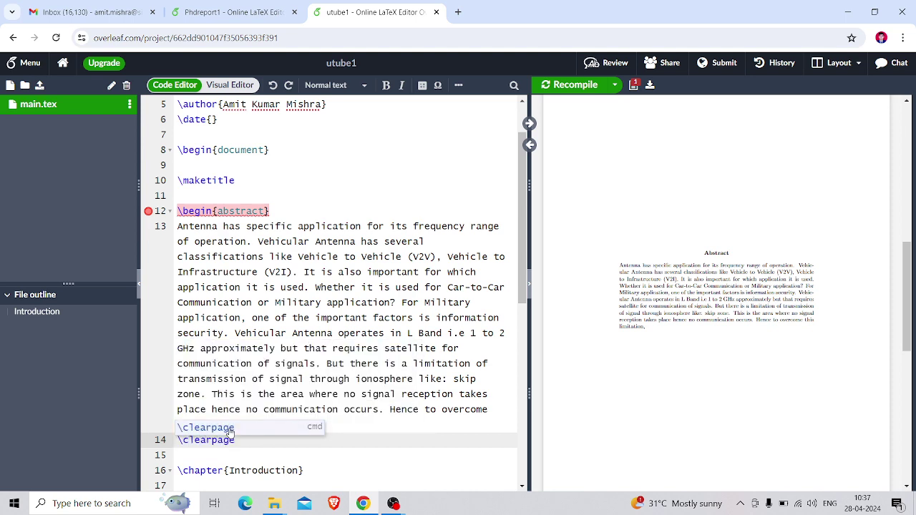
key(Escape)
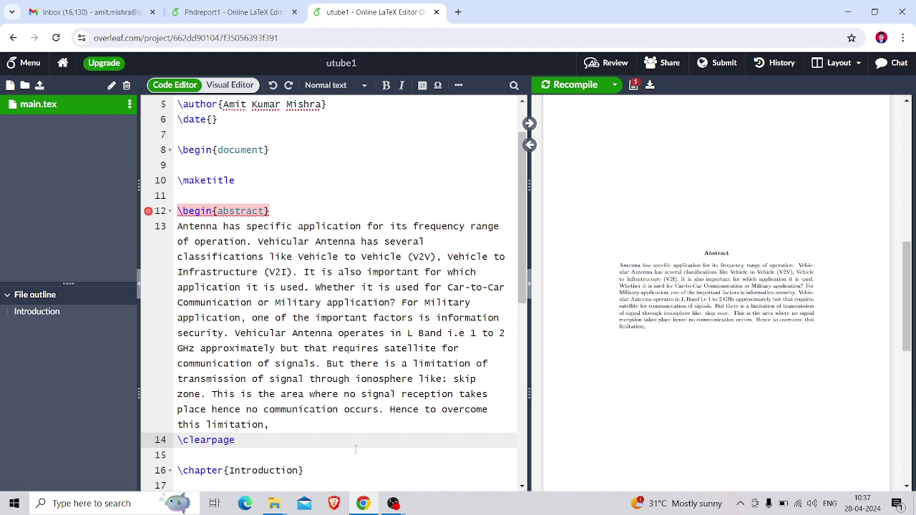
- Copy the abstract's ending from "But there is a limitation" under \chapter{Introduction}, recompile and check the chapter page
scroll(254, 204, down, 2)
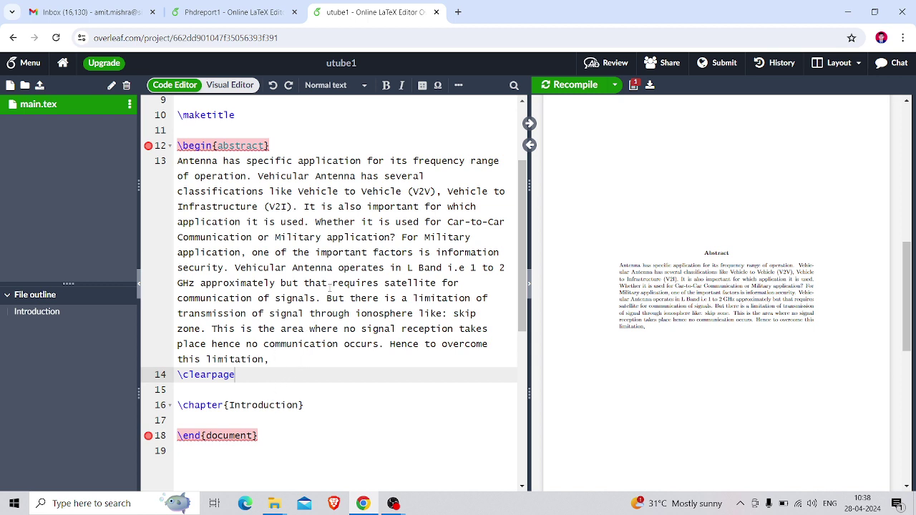
drag(328, 297, 341, 361)
key(ctrl+c)
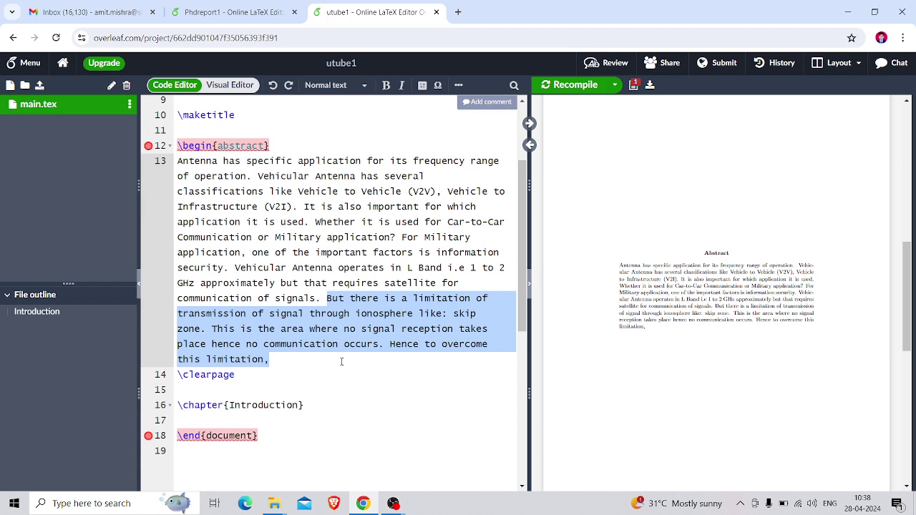
click(250, 422)
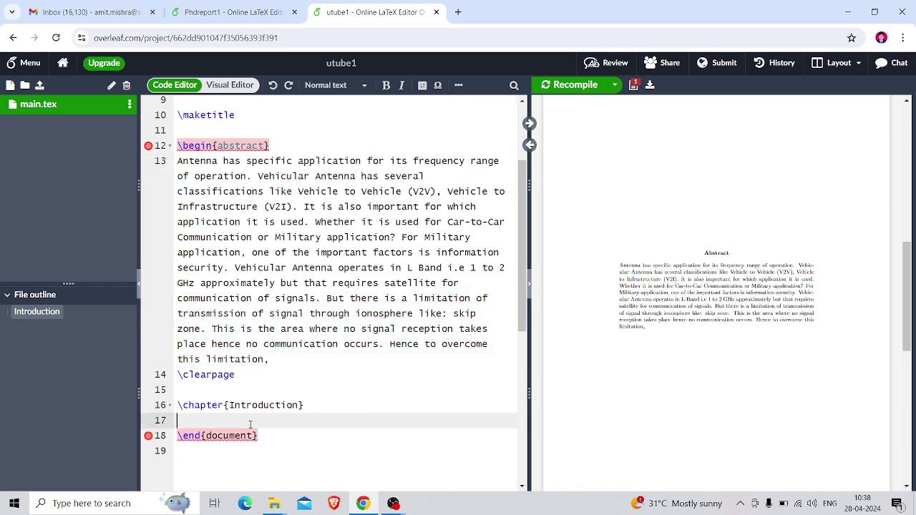
key(ctrl+v)
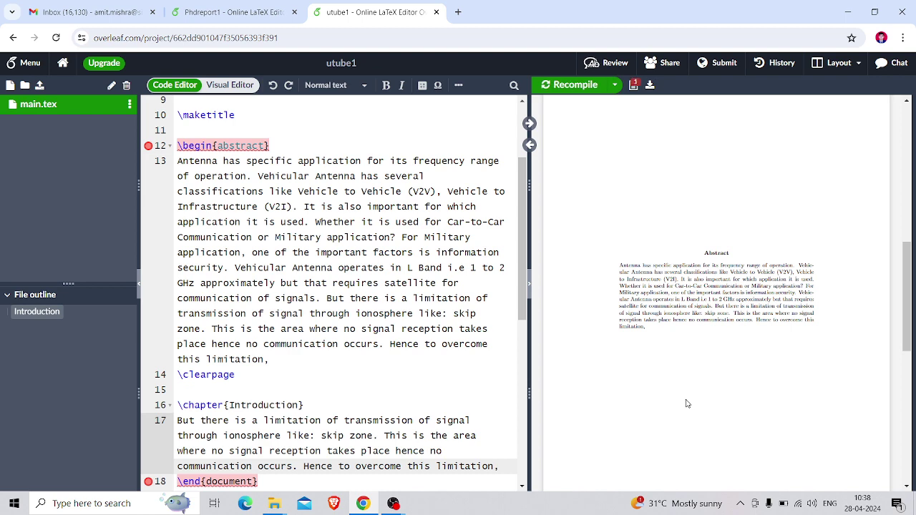
drag(911, 295, 913, 390)
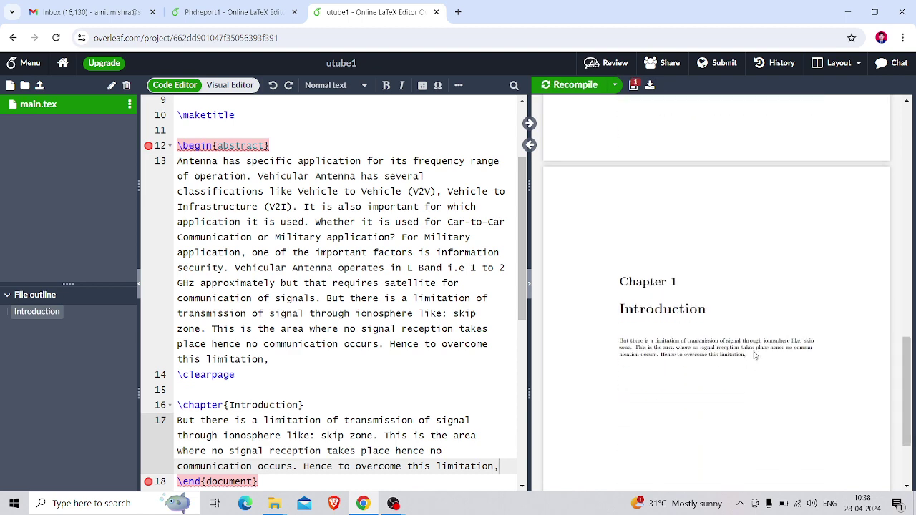
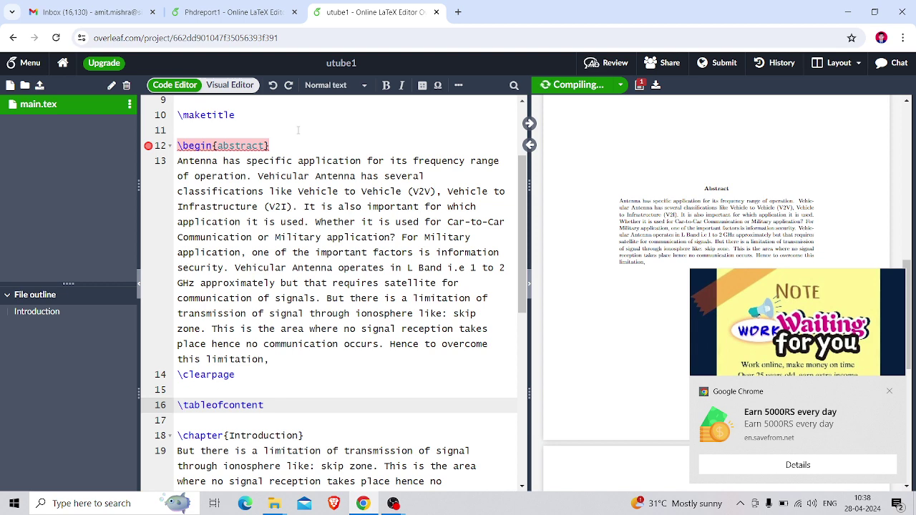
- Look up the table of contents command in Phdreport1, correct the one in utube1 to \tableofcontents and recompile
click(242, 12)
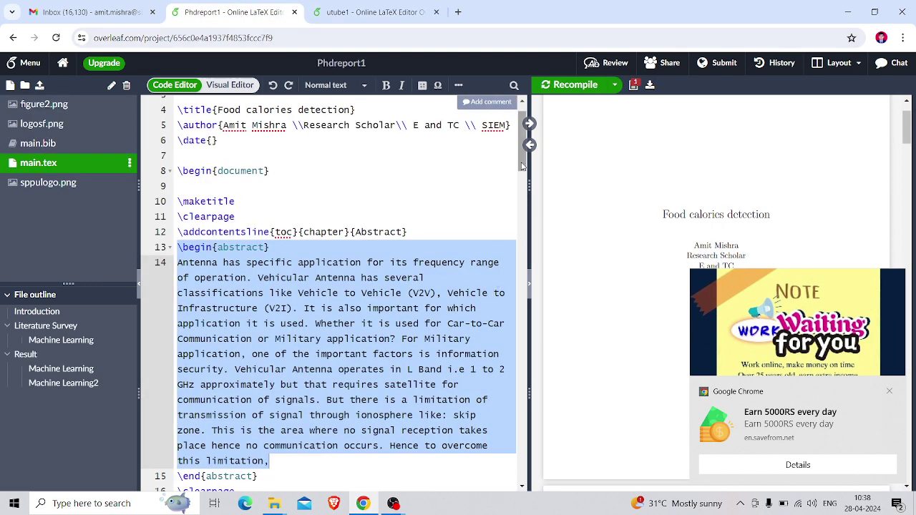
drag(523, 166, 524, 195)
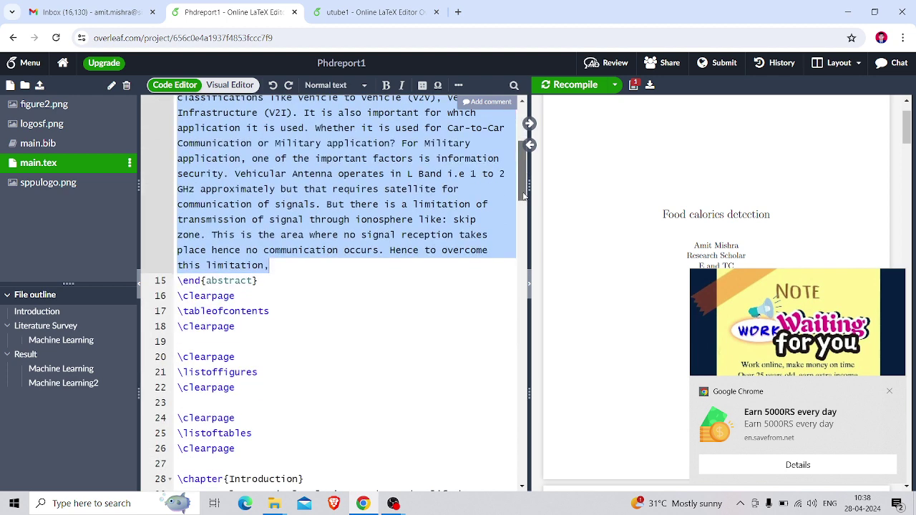
key(ctrl+Tab)
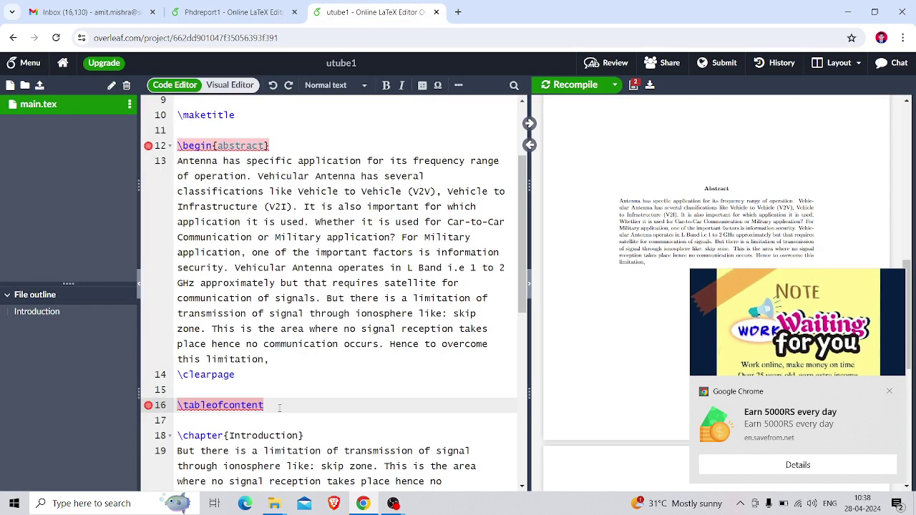
text(s)
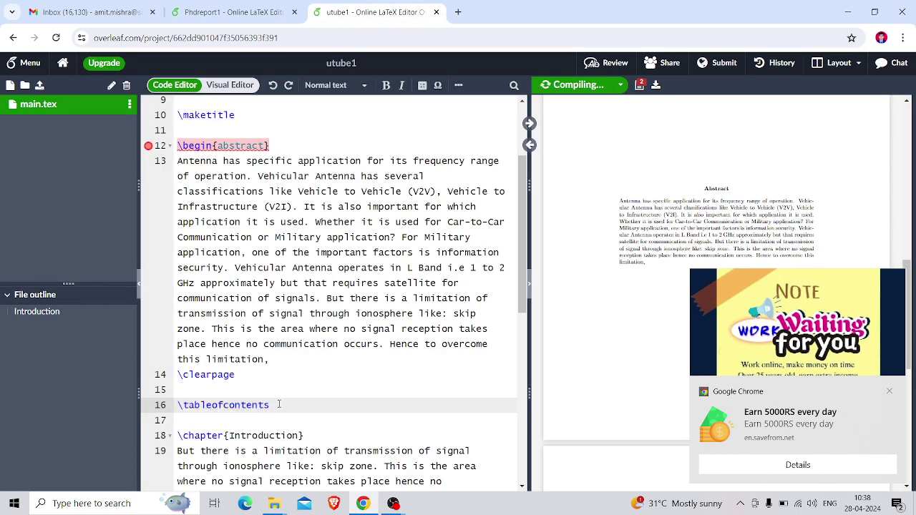
click(889, 393)
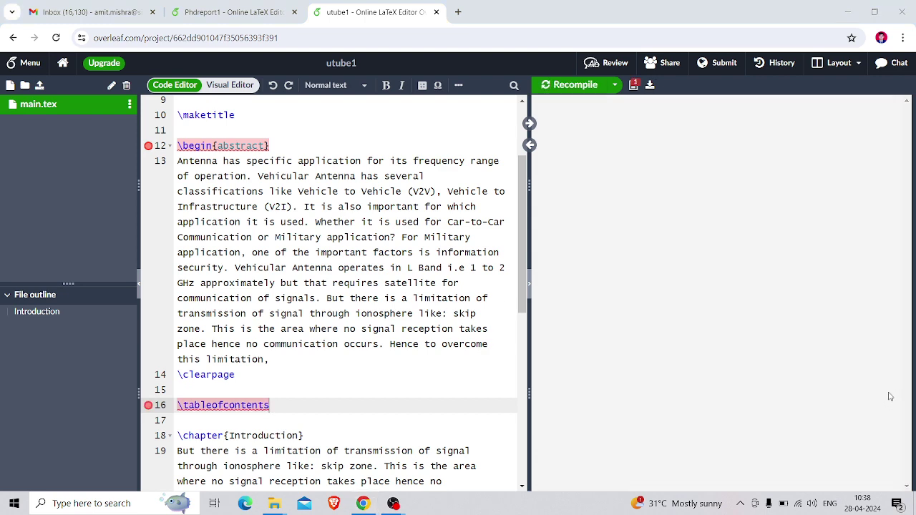
- Check the Contents page, its Introduction entry, and the chapter and abstract pages in the utube1 PDF preview
drag(908, 284, 908, 336)
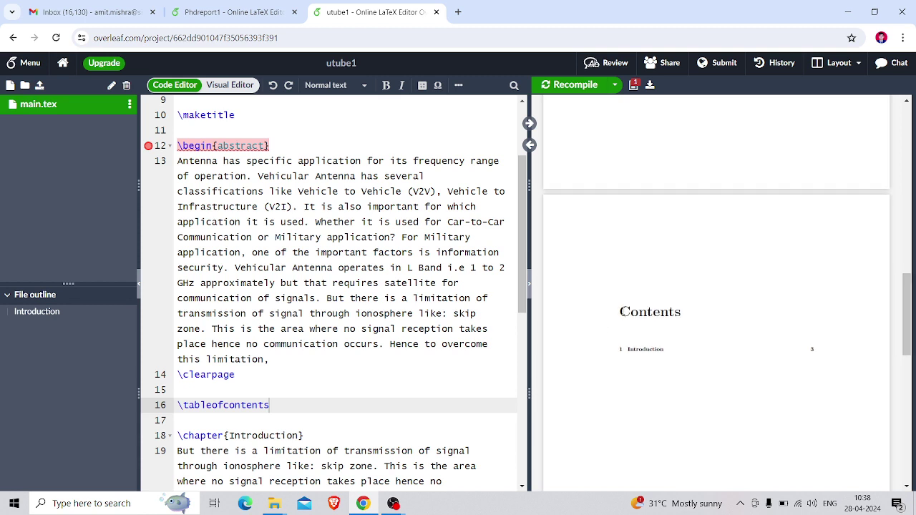
drag(633, 311, 660, 343)
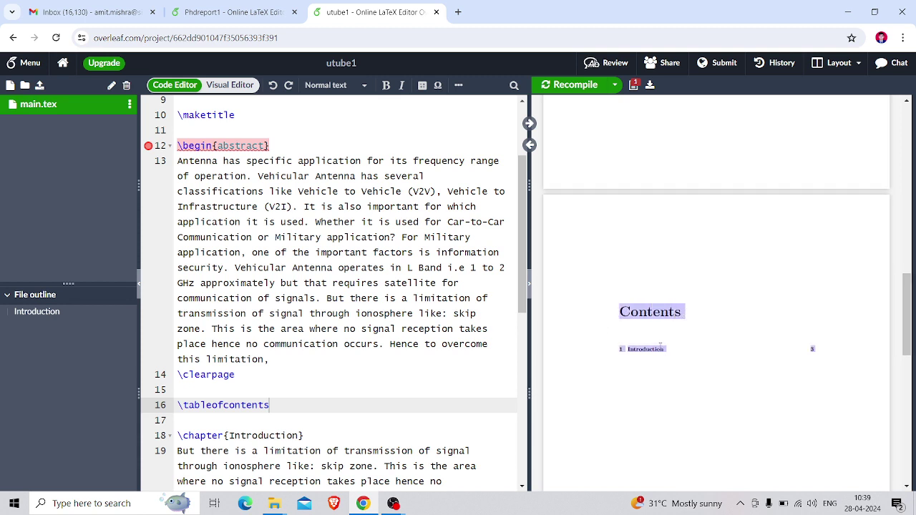
click(660, 345)
drag(911, 323, 909, 453)
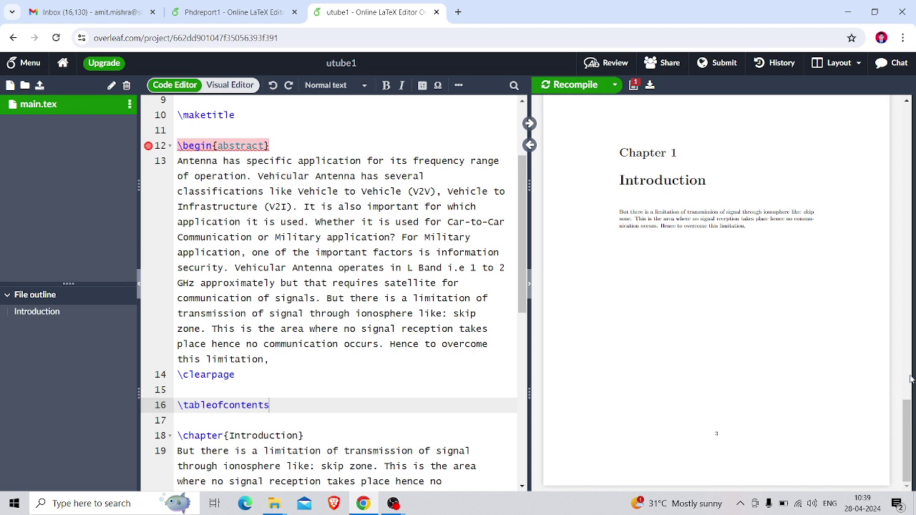
drag(907, 440, 908, 302)
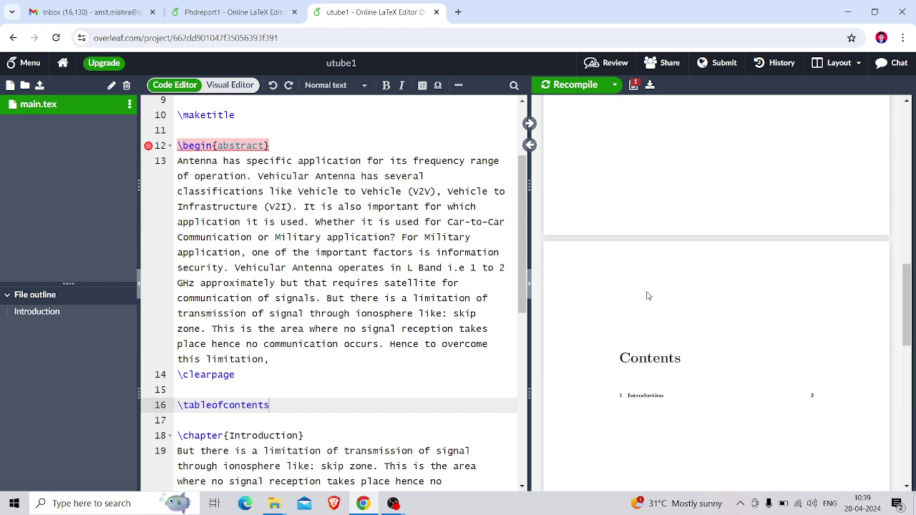
drag(906, 308, 907, 255)
- Copy \addcontentsline{toc}{chapter}{Abstract} from Phdreport1 onto the empty line above \begin{abstract} in utube1, recompile and check the Contents page
click(325, 131)
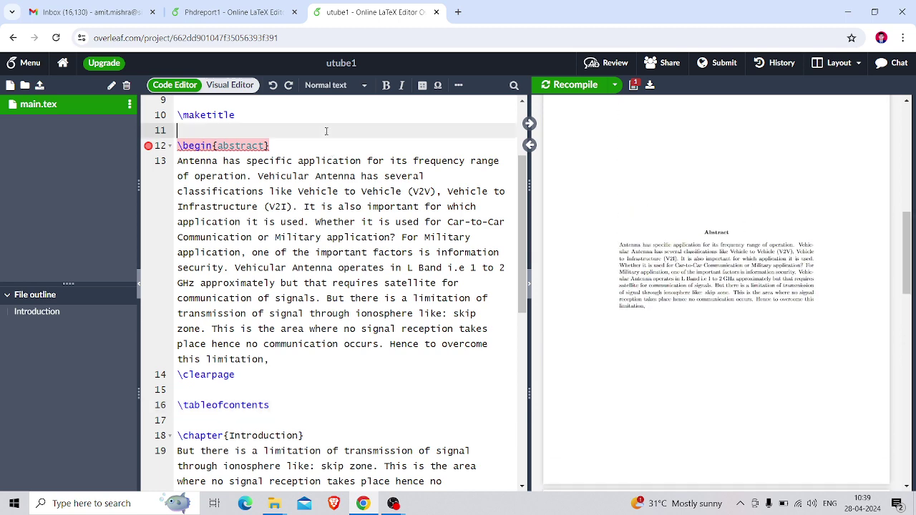
click(261, 8)
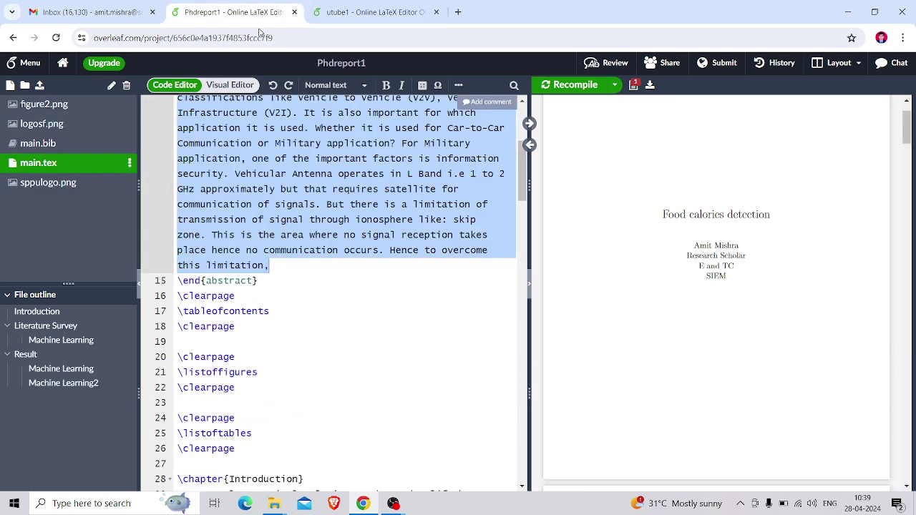
scroll(523, 186, up, 3)
drag(413, 257, 177, 257)
key(ctrl+c)
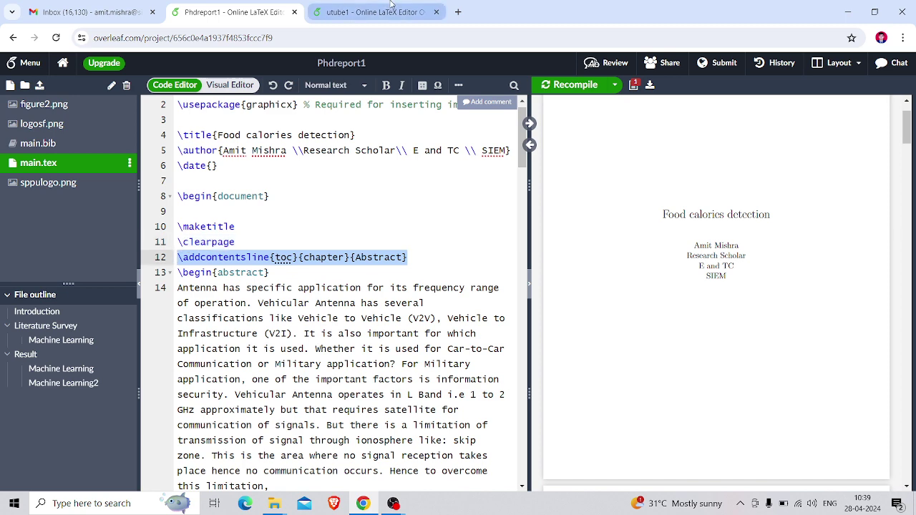
click(370, 9)
key(ctrl+v)
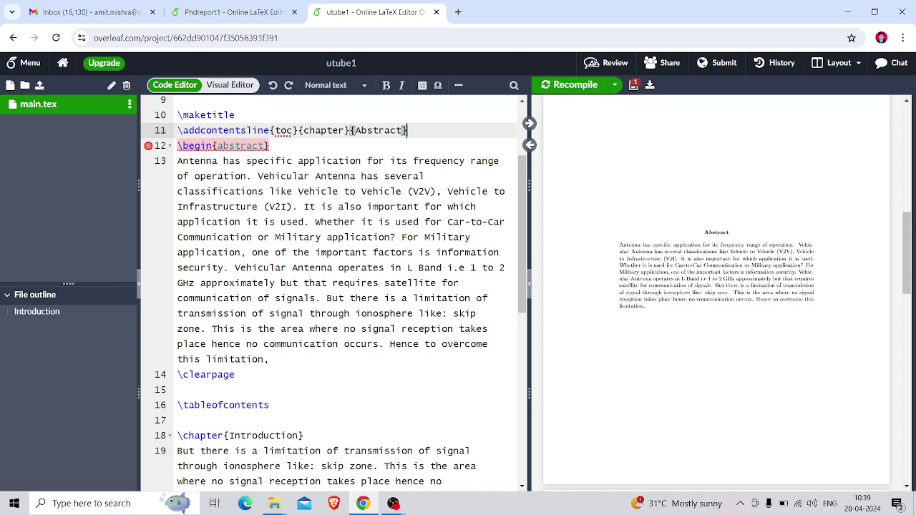
drag(907, 267, 907, 344)
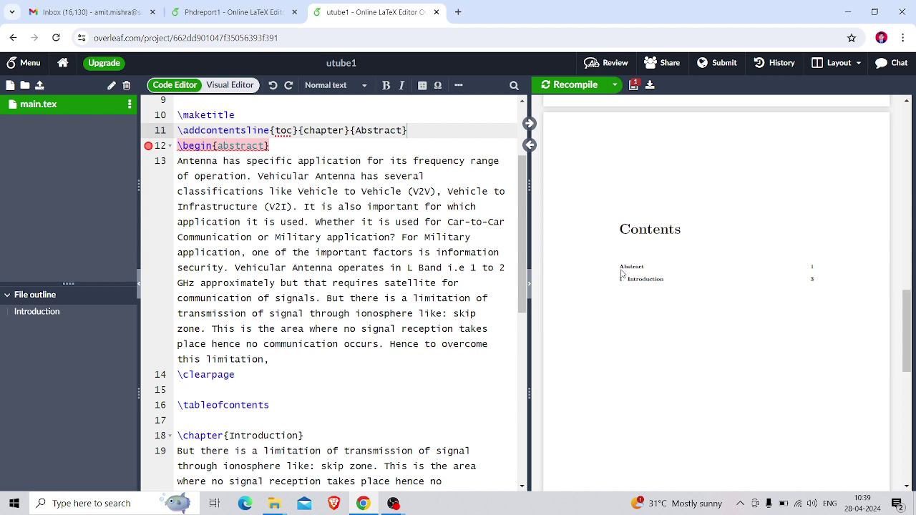
drag(619, 264, 800, 260)
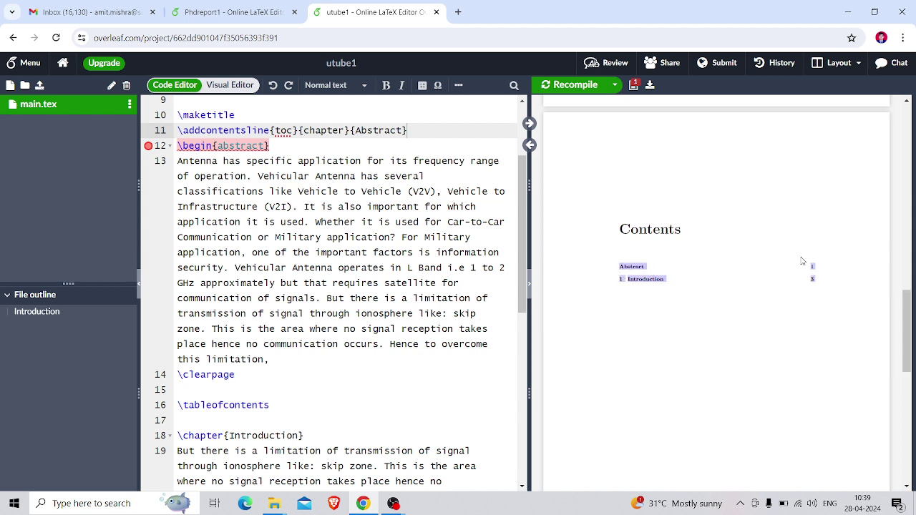
click(810, 268)
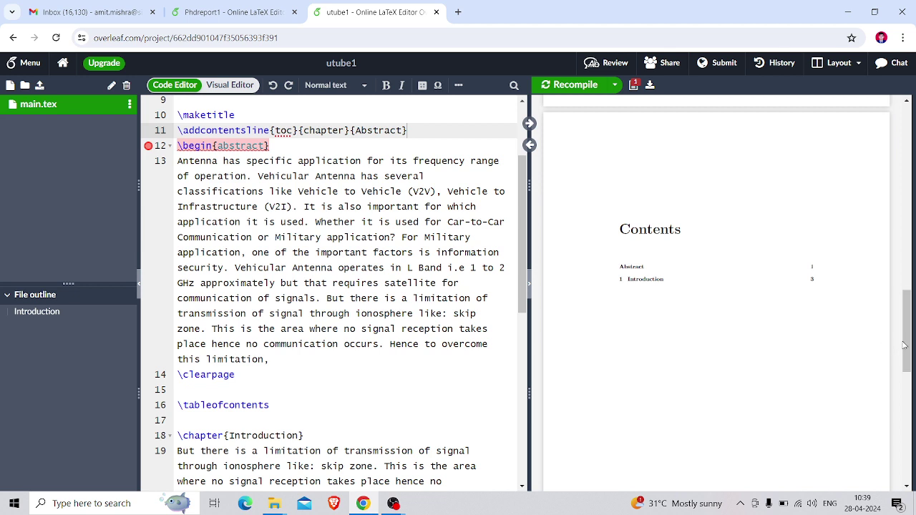
drag(908, 347, 892, 426)
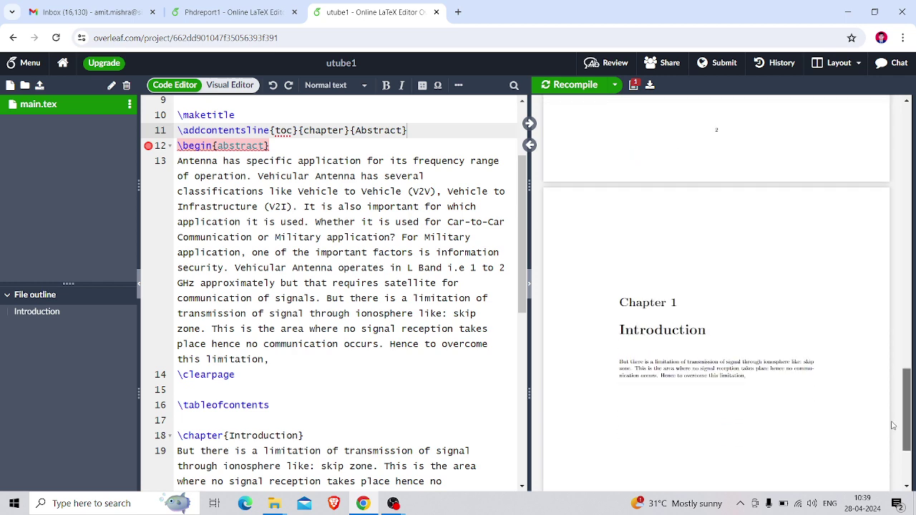
- Add a \clearpage command below the Introduction paragraph, separated by an empty line on either side
drag(523, 297, 523, 372)
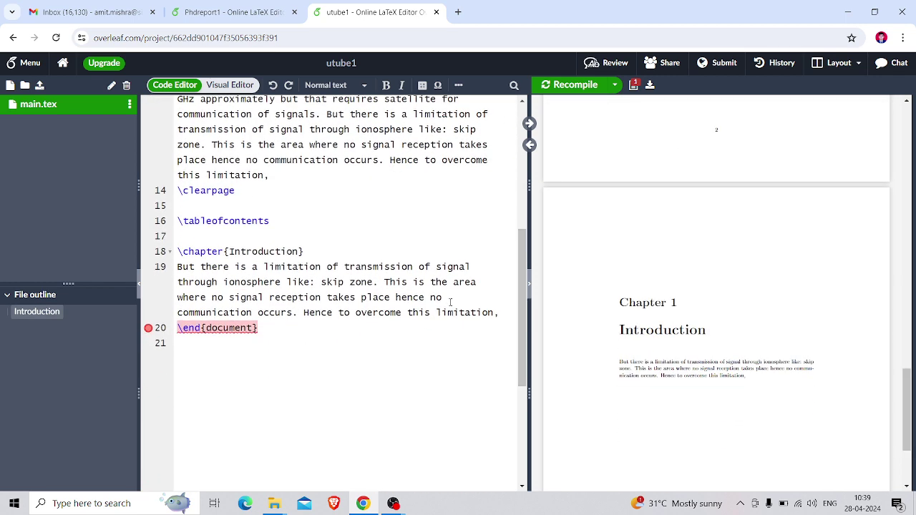
click(505, 315)
key(Return)
key(Return)
key(Return)
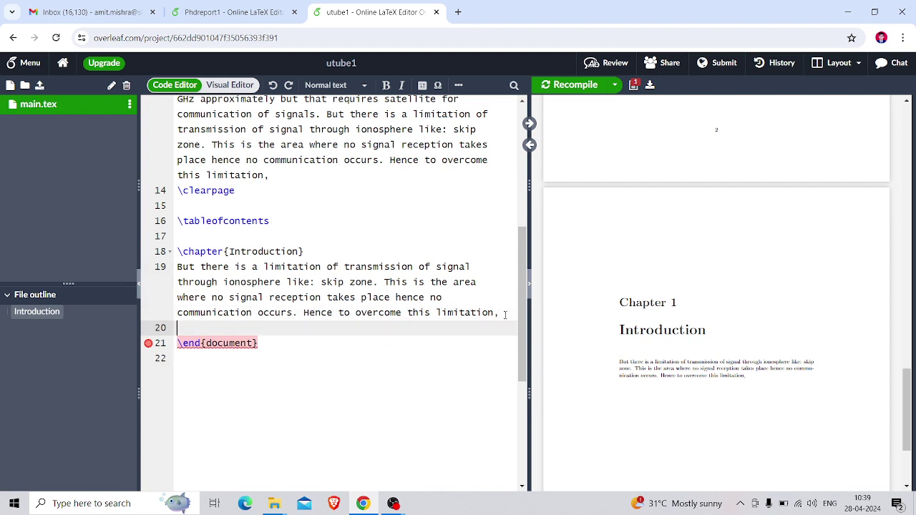
key(Up)
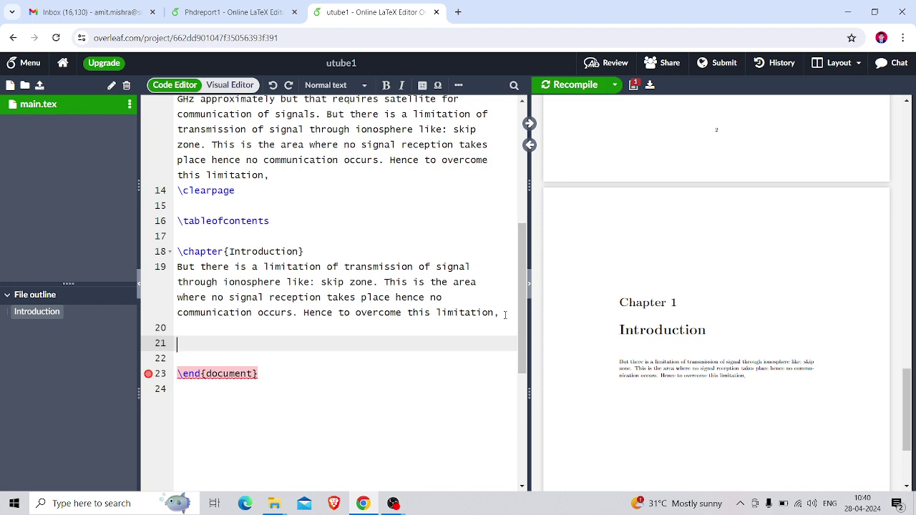
text(\clear)
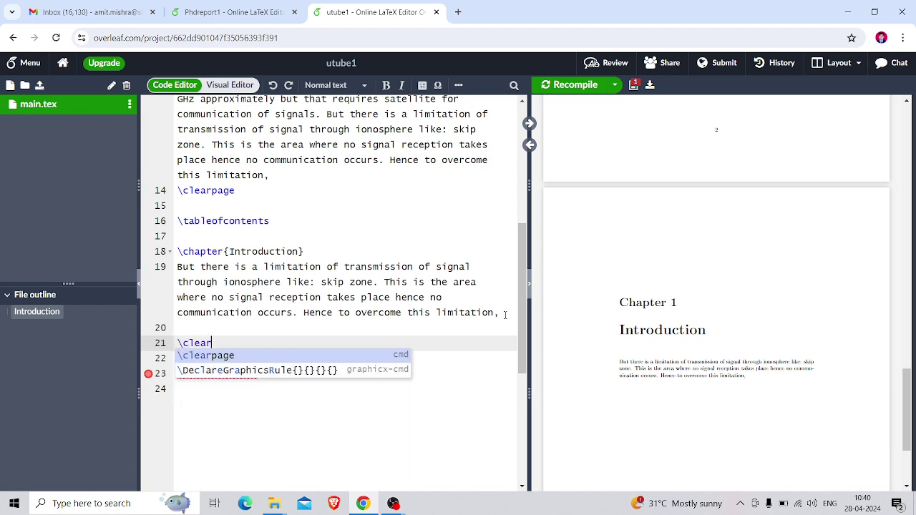
key(Escape)
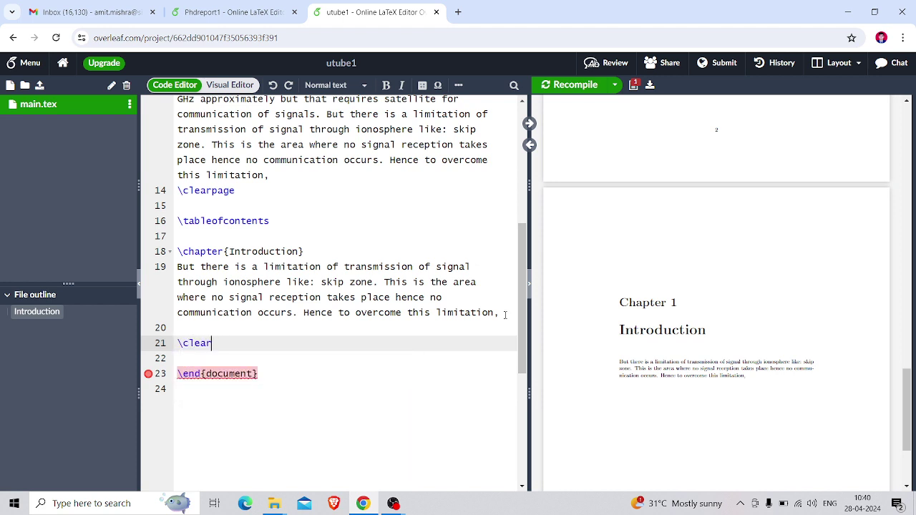
text(page)
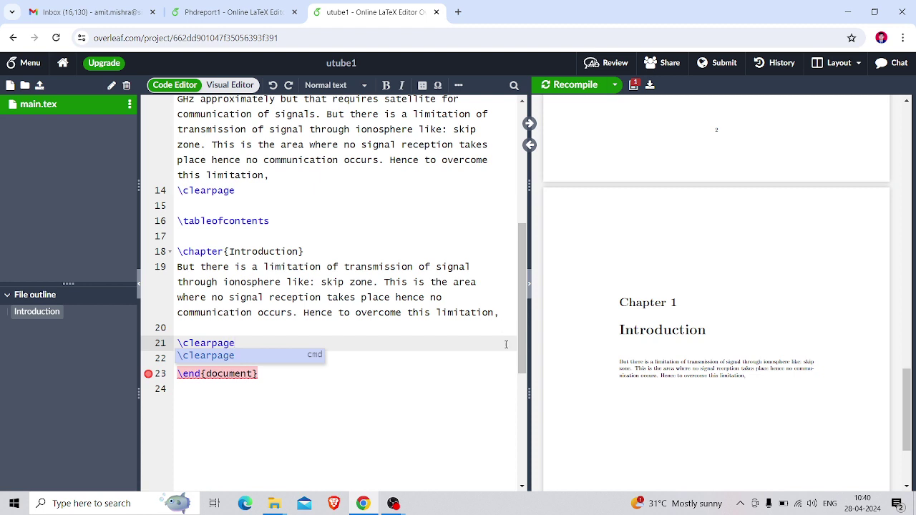
click(260, 339)
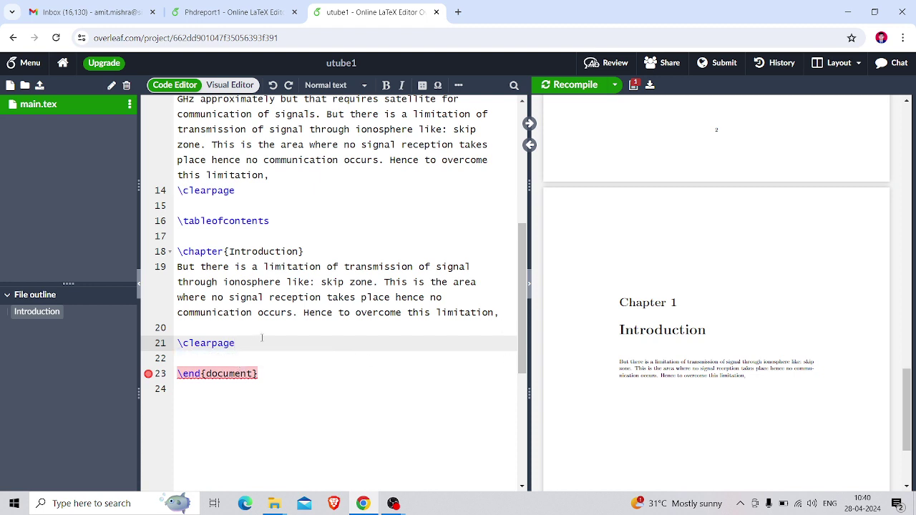
- Add \chapter{Literature Survey} two lines below the last \clearpage, recompile and check the new chapter page in the preview
key(Return)
key(Return)
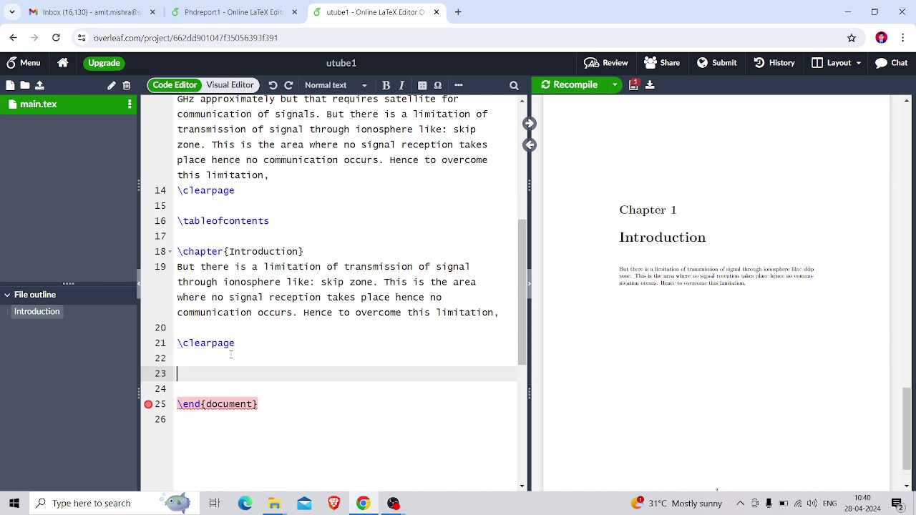
text(\chapter)
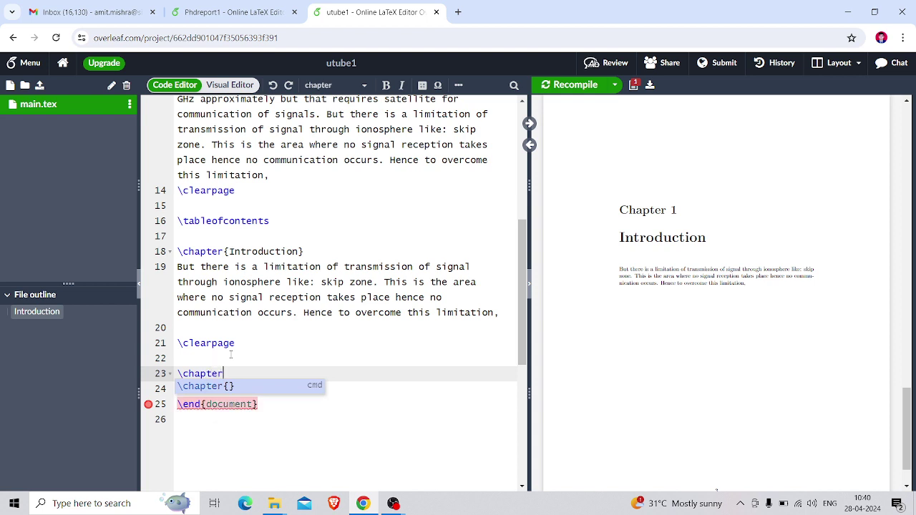
click(216, 386)
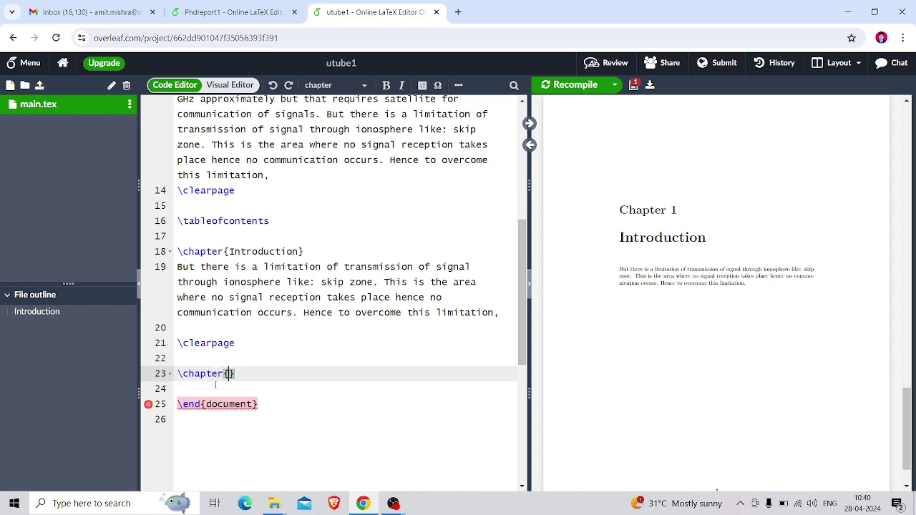
text(Literatur)
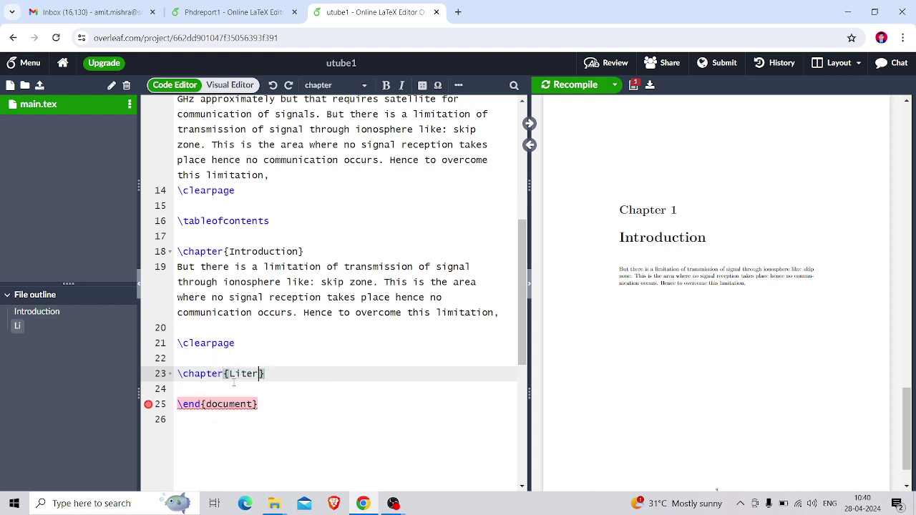
text(e Surve)
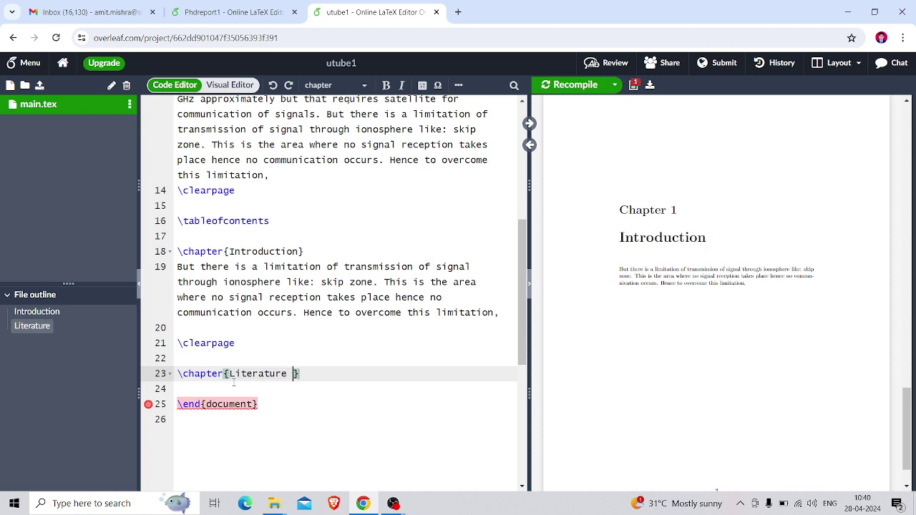
text(y)
key(ctrl+s)
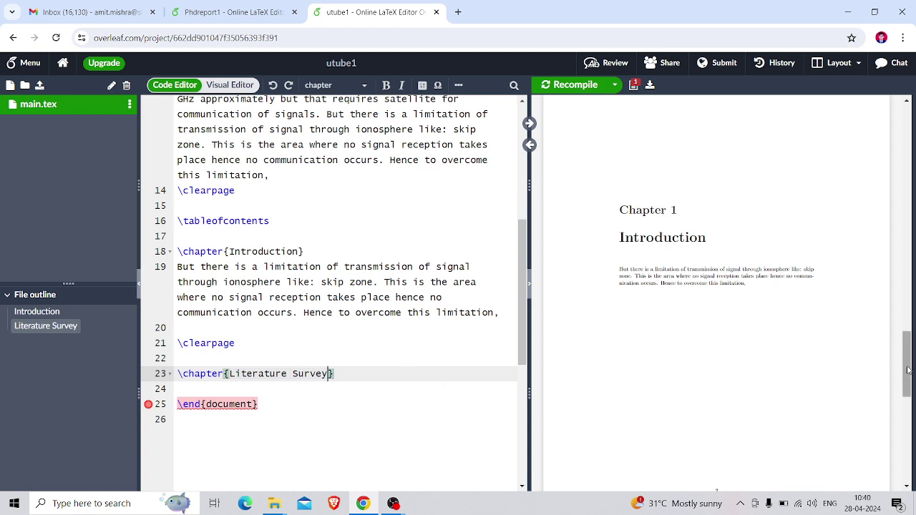
drag(907, 372, 906, 434)
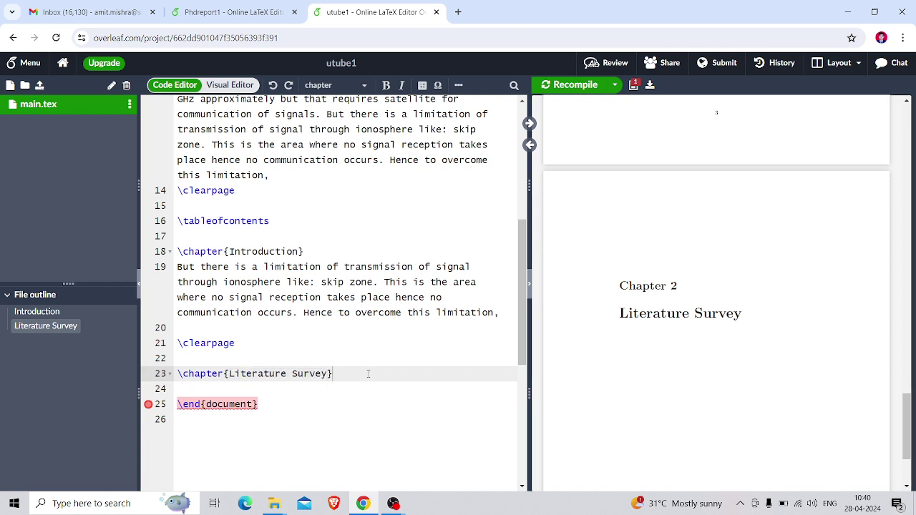
- Add \section{Survey of Machine Learning} two lines below \chapter{Literature Survey} and recompile the document
key(Return)
key(Return)
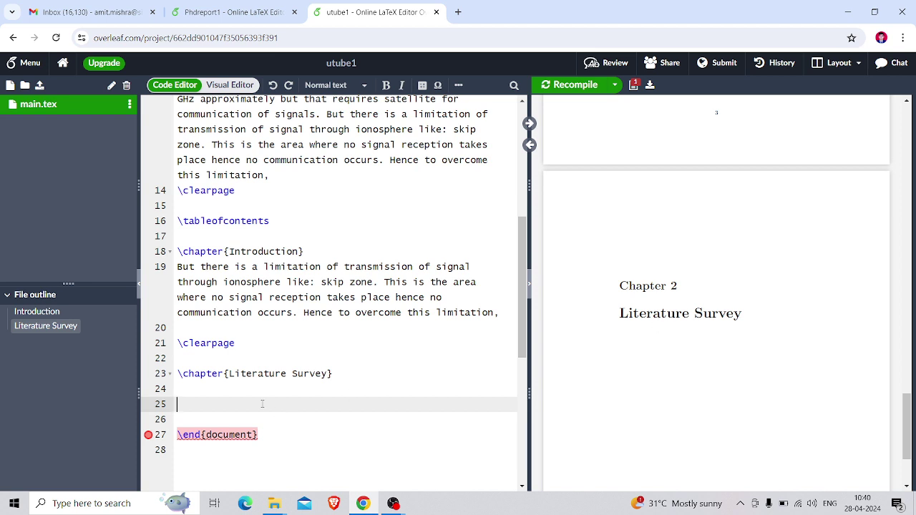
text(\se)
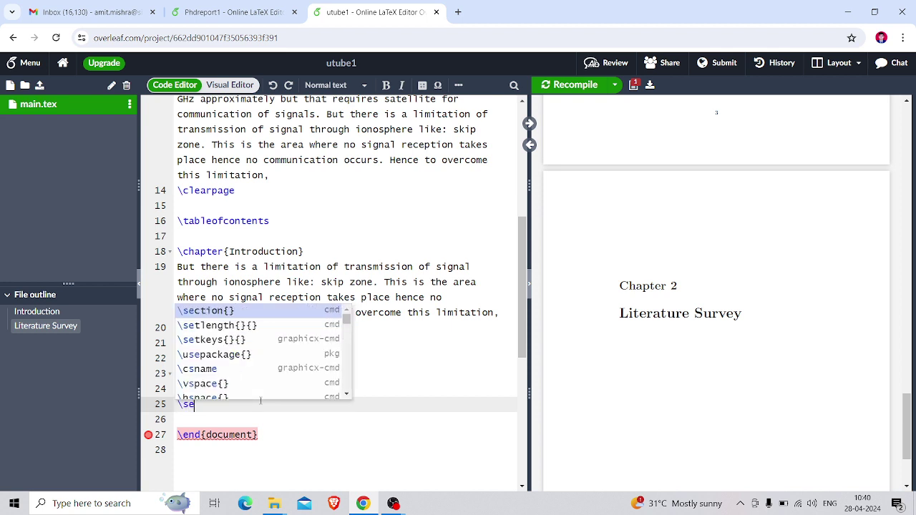
text(ction)
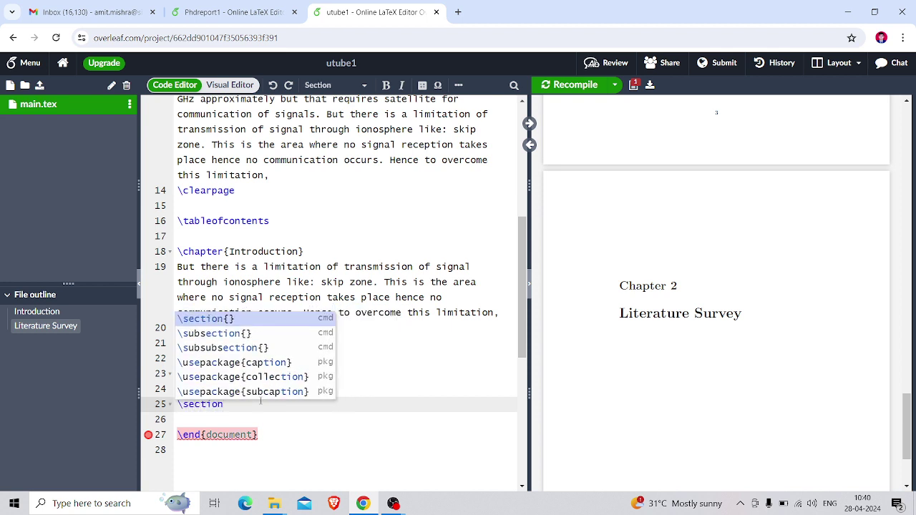
click(260, 317)
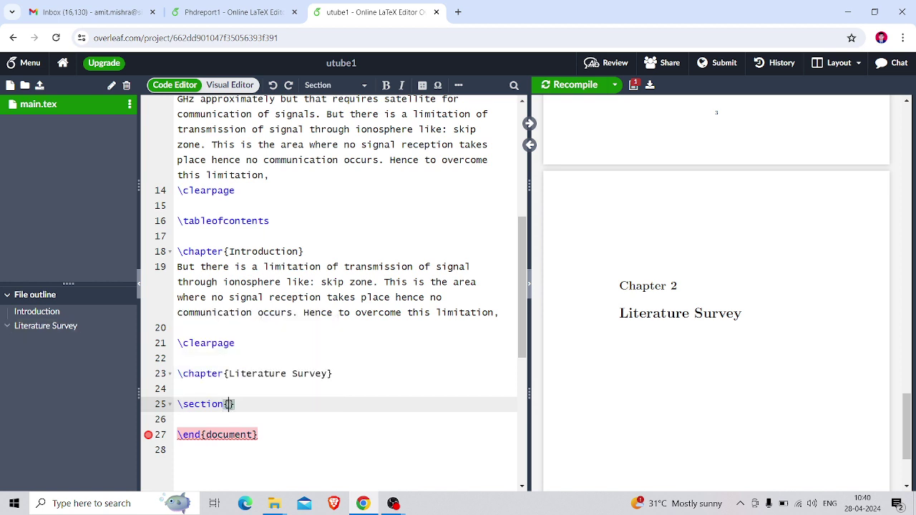
text(Machine)
key(BackSpace)
key(BackSpace)
key(BackSpace)
key(BackSpace)
key(BackSpace)
key(BackSpace)
key(BackSpace)
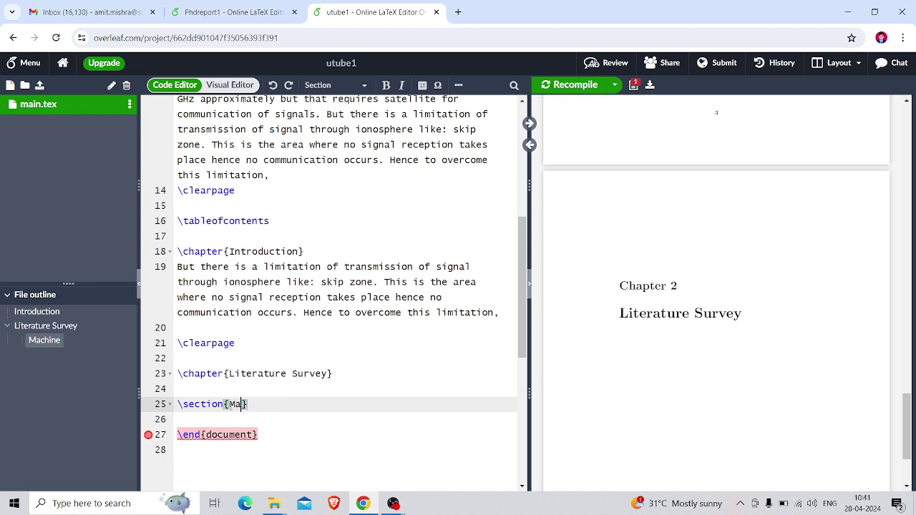
text(Survey of M)
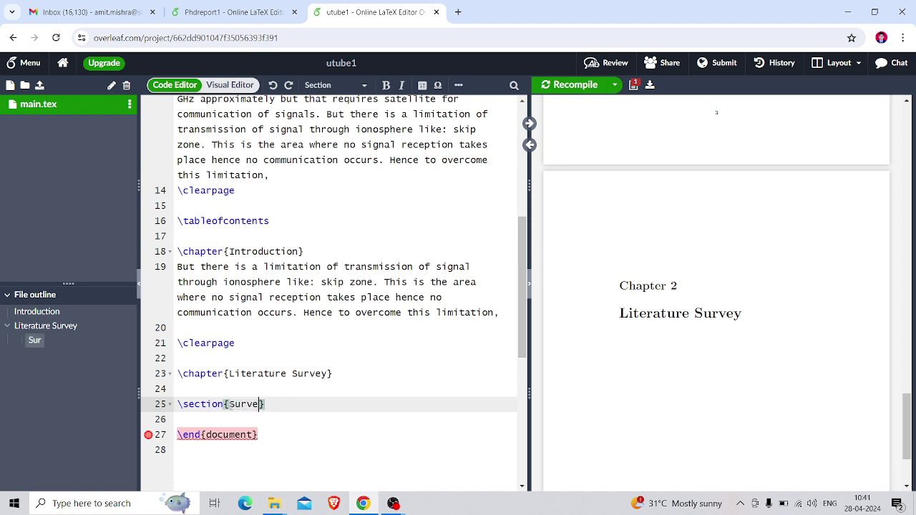
text(achine Lear)
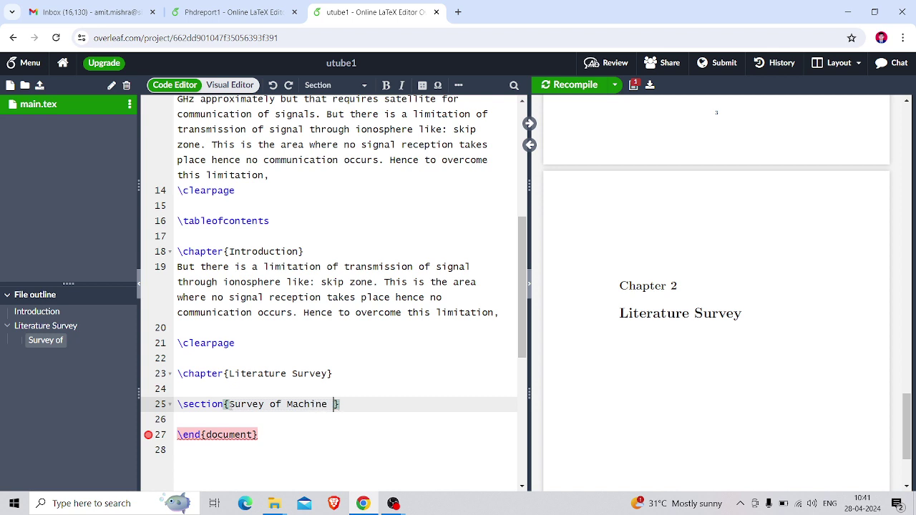
text(ning)
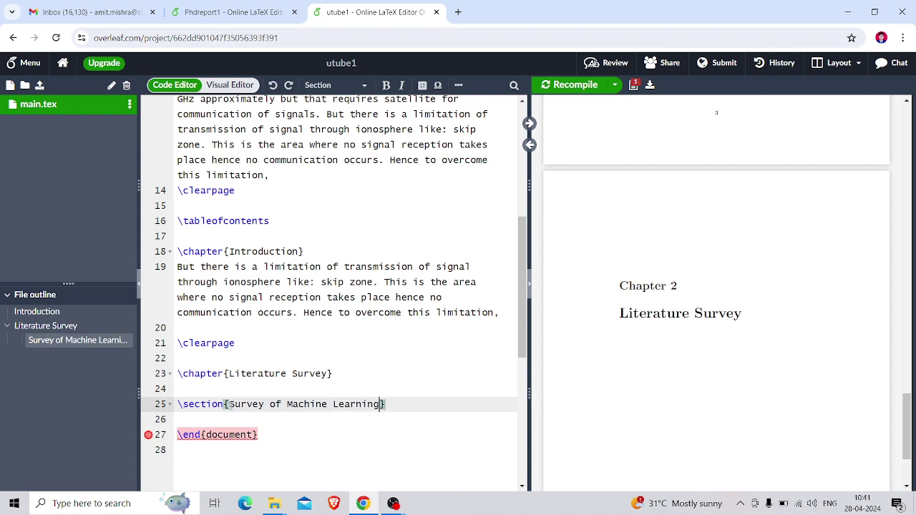
key(ctrl+s)
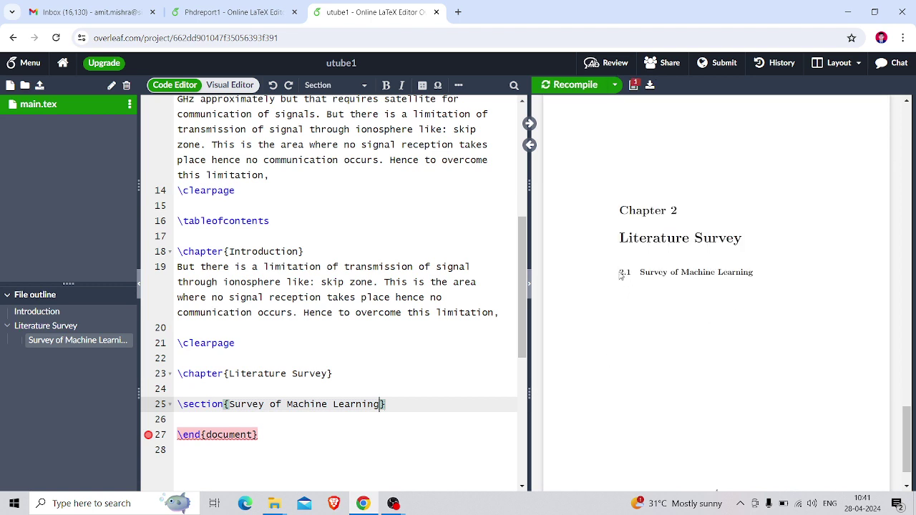
- Copy the Introduction text from "ike: skip zone." to "no communication occurs." onto the line below the Survey of Machine Learning section heading
click(411, 405)
key(Return)
key(Return)
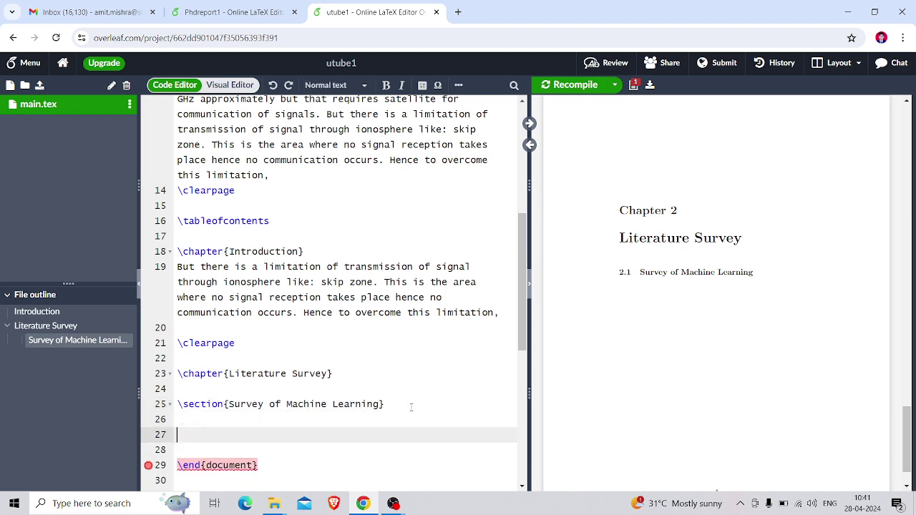
drag(287, 282, 327, 310)
key(ctrl+c)
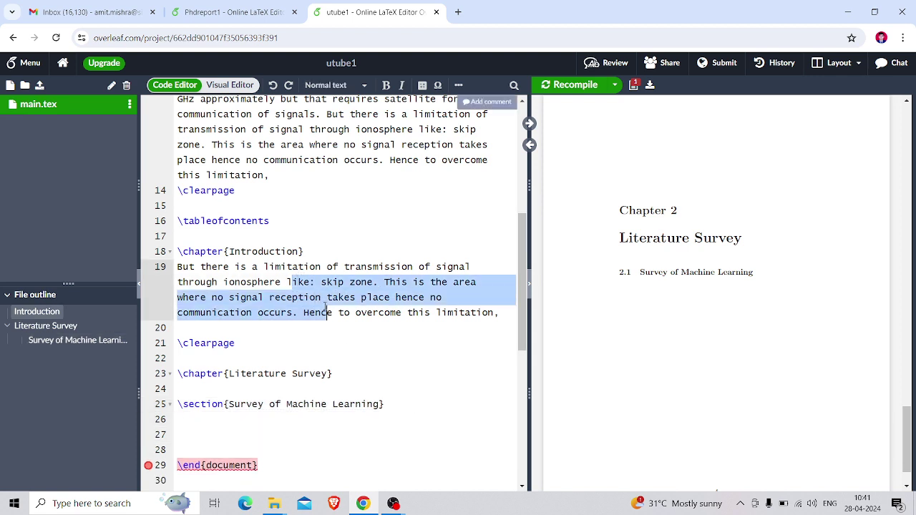
click(239, 423)
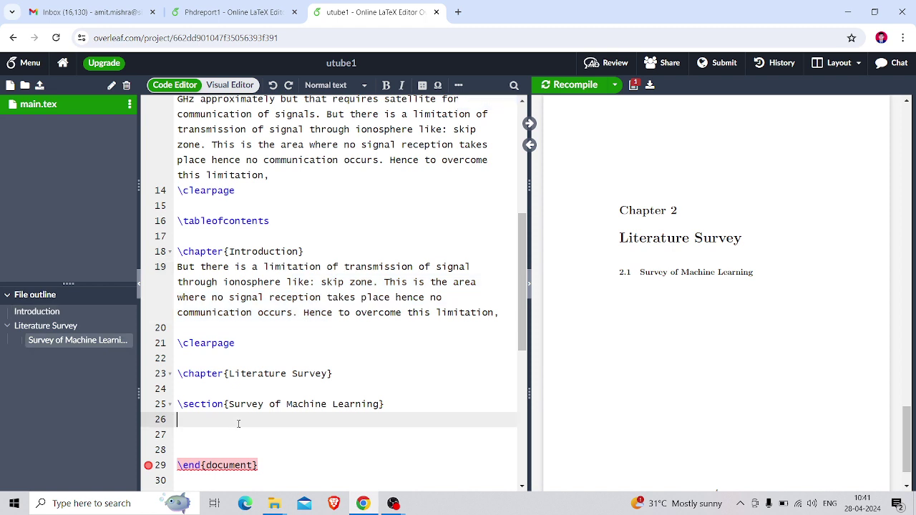
key(ctrl+v)
key(BackSpace)
key(BackSpace)
key(BackSpace)
key(BackSpace)
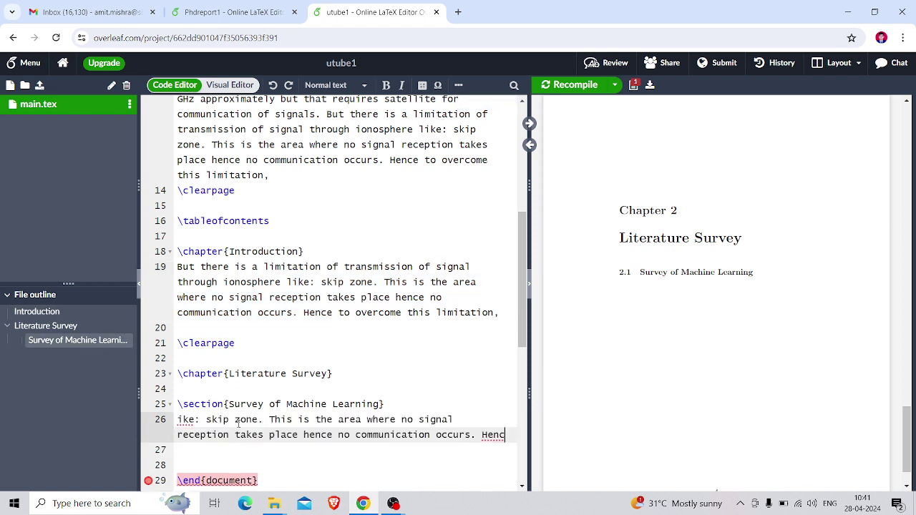
- Add \section{Survey of Python} below the Machine Learning section's text, separated by an empty line, and recompile
key(Return)
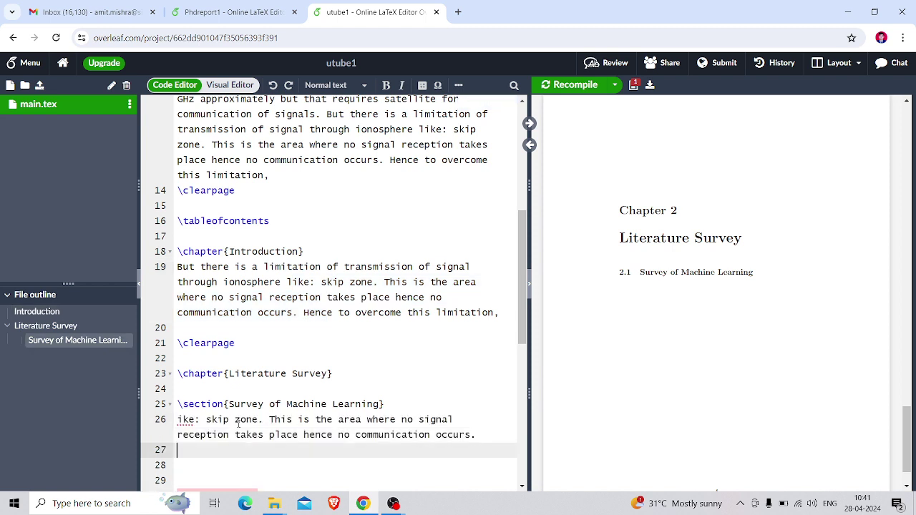
key(Return)
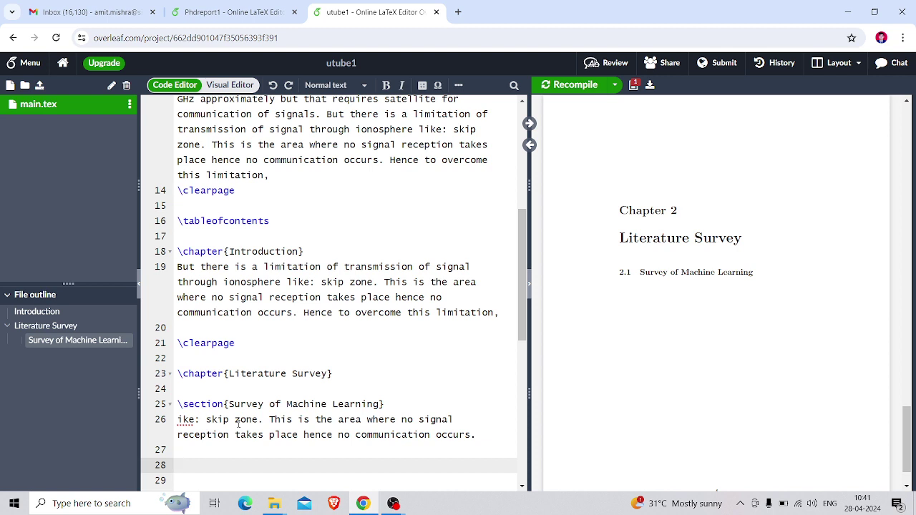
text(\section)
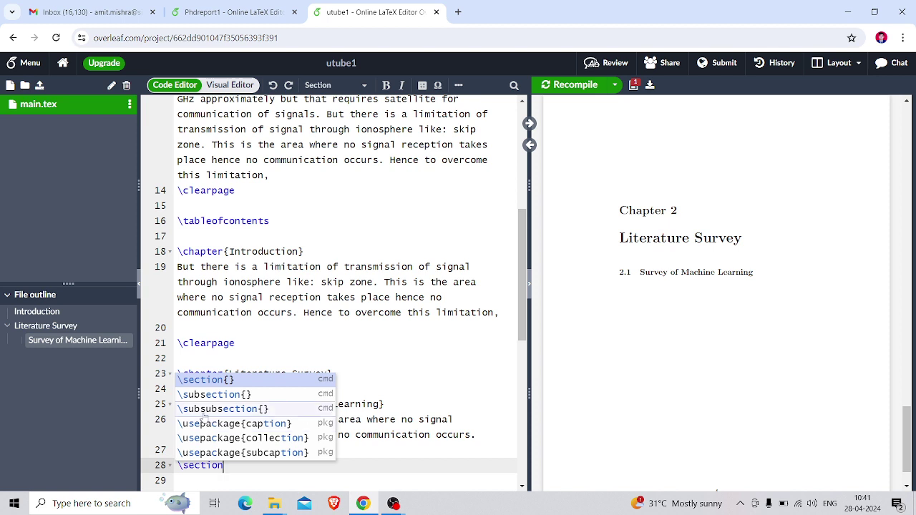
click(213, 382)
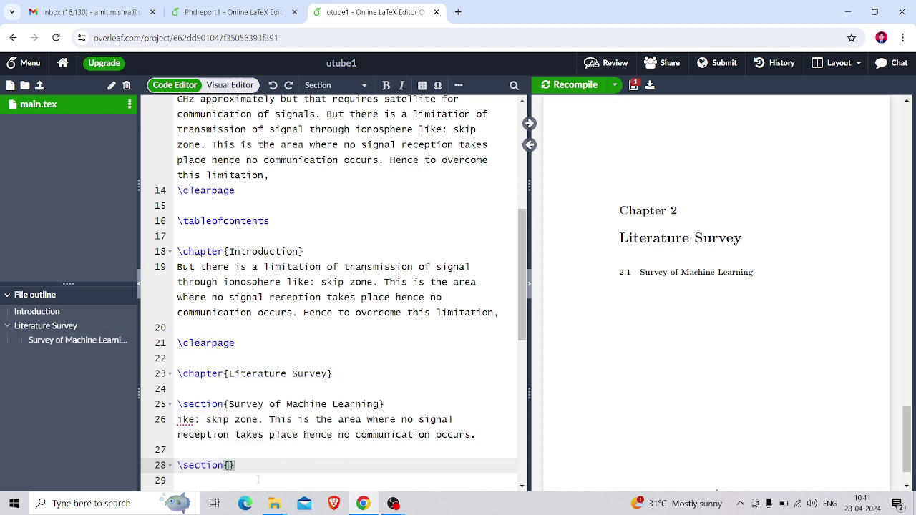
text(P)
key(BackSpace)
text(Survey of Python)
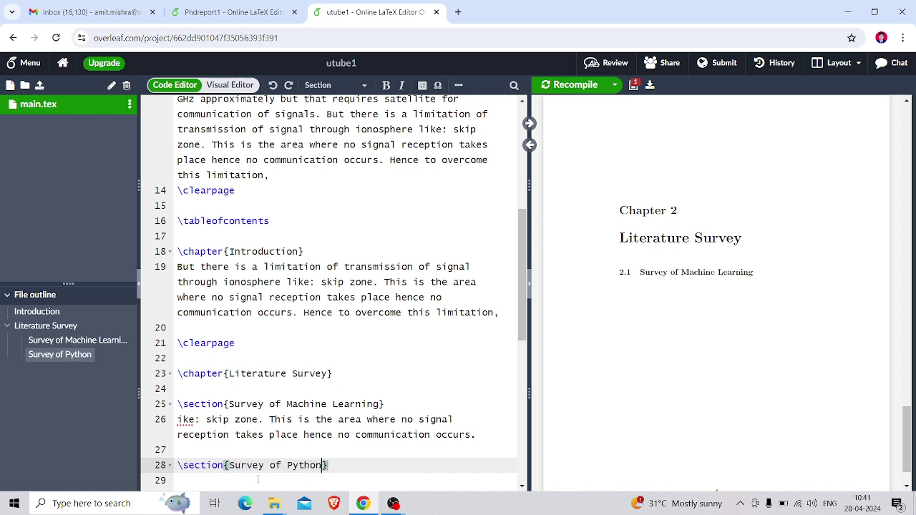
key(ctrl+s)
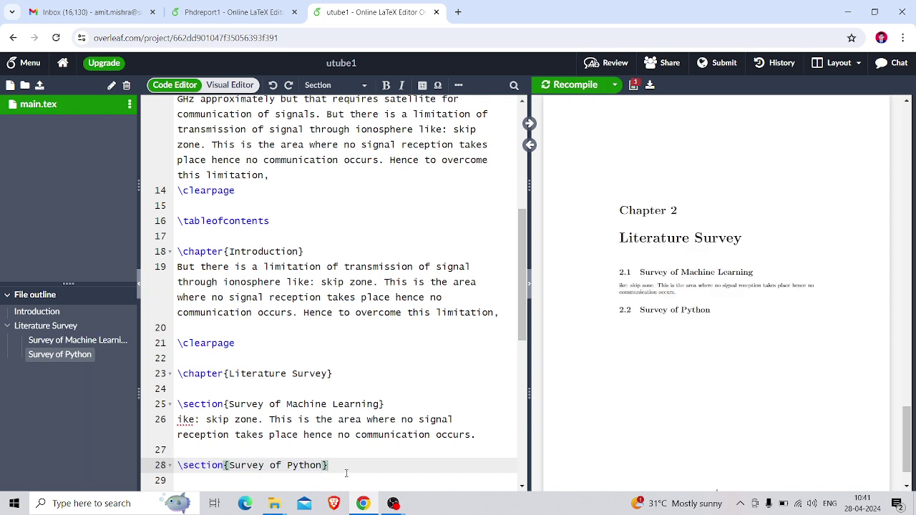
- Copy the sentence "This is the area where no signal reception takes place hence no communication occurs." below the Survey of Python heading and recompile
drag(269, 420, 478, 434)
key(ctrl+c)
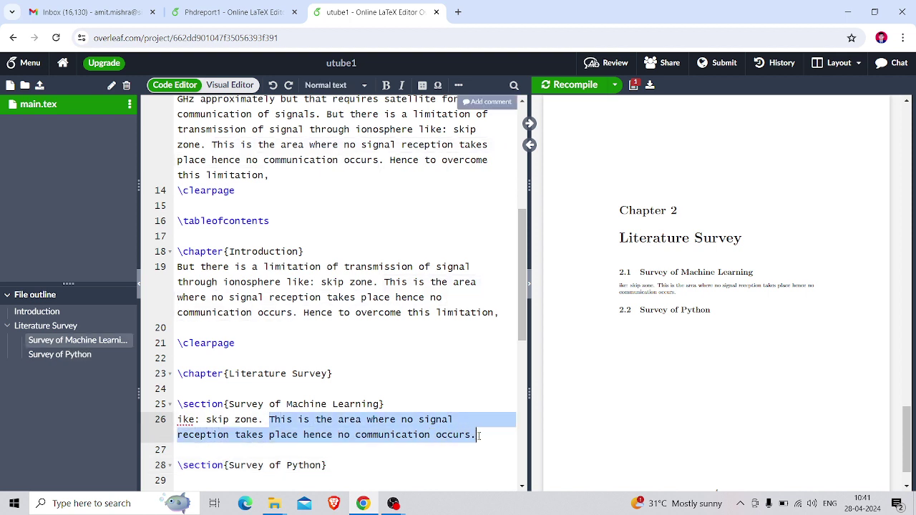
click(407, 463)
key(Down)
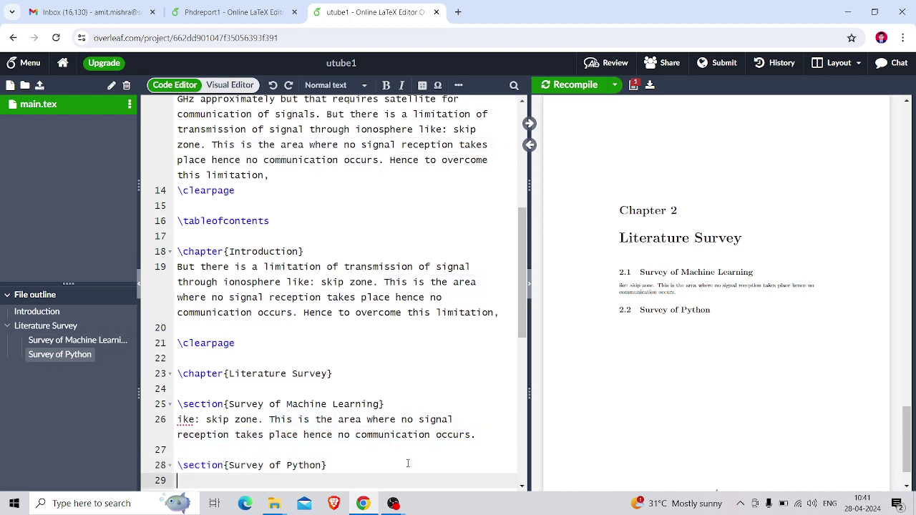
key(ctrl+v)
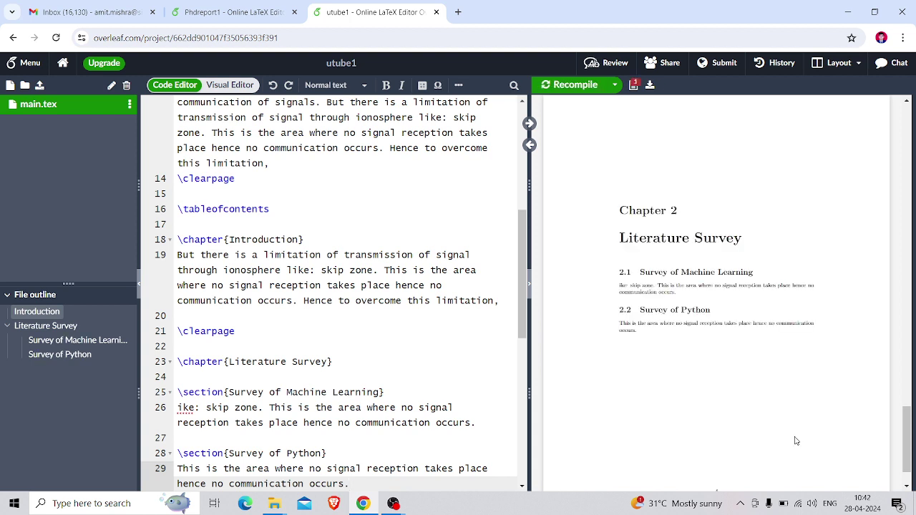
- Reword the Python section heading as "Survey on Python" and recompile the document
drag(524, 296, 524, 342)
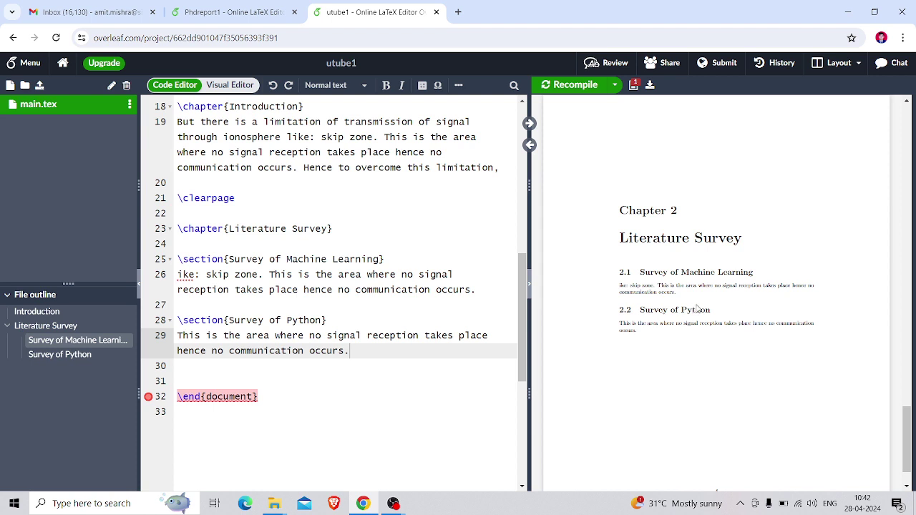
click(282, 320)
key(BackSpace)
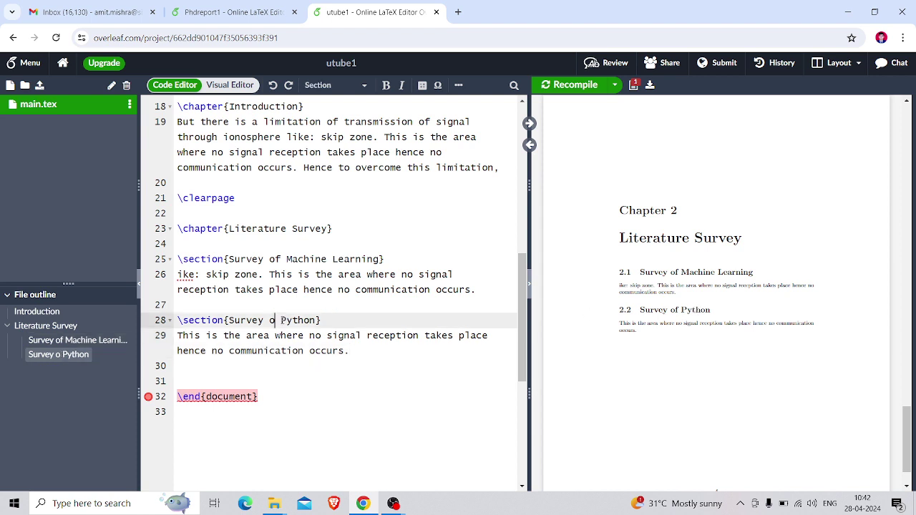
text(n)
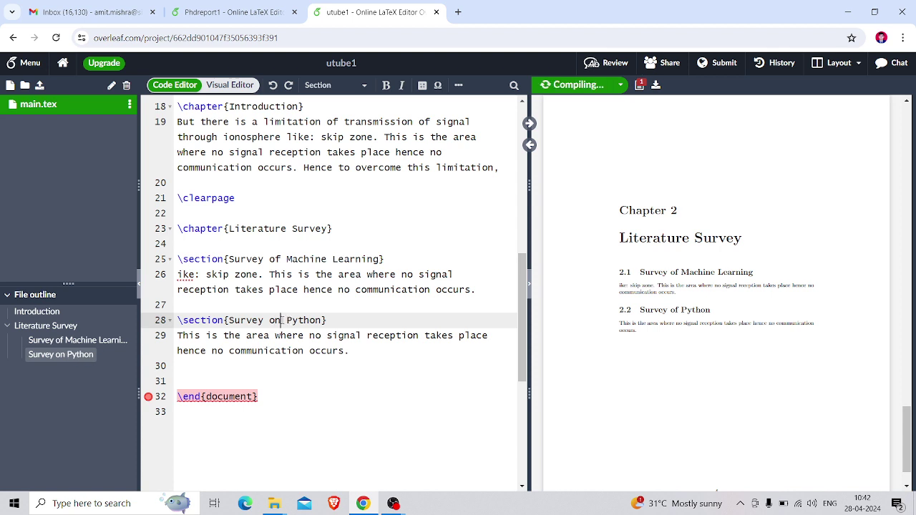
- Change the Survey on Python heading's command from \section to \subsection and recompile the document
click(180, 319)
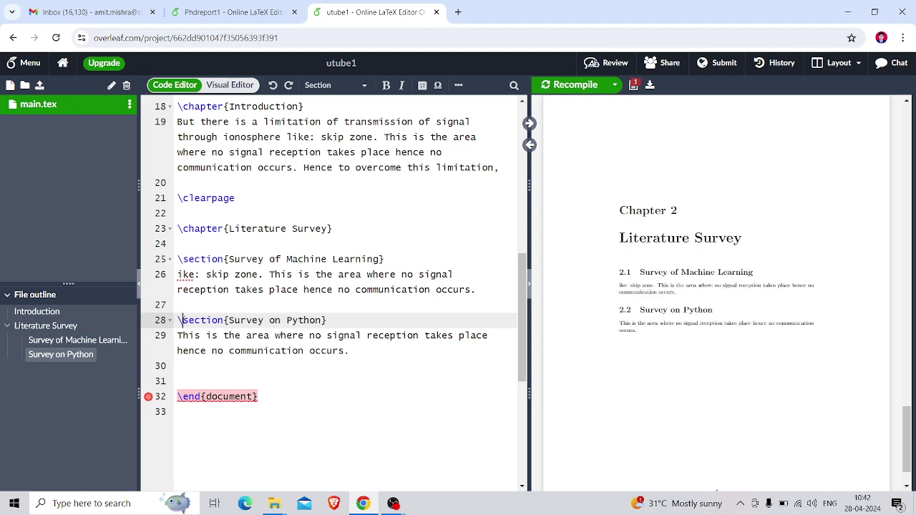
text(sub)
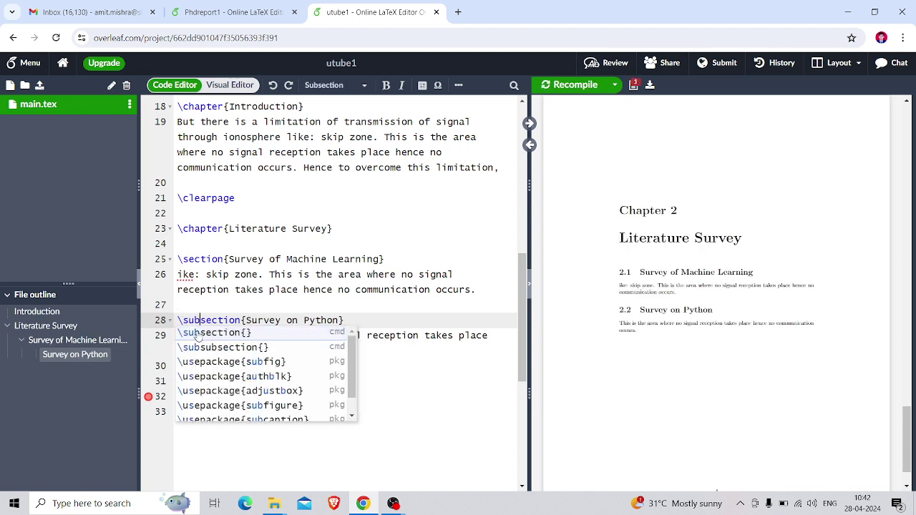
key(Return)
key(BackSpace)
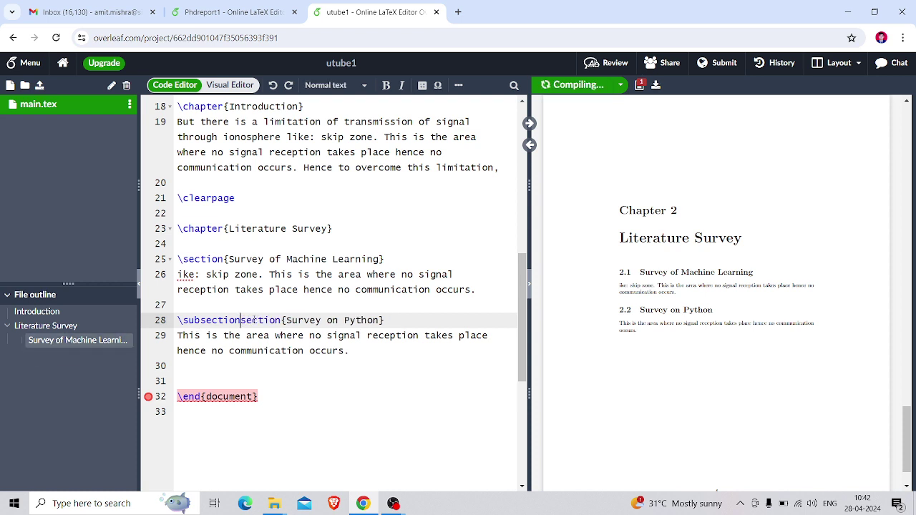
click(282, 320)
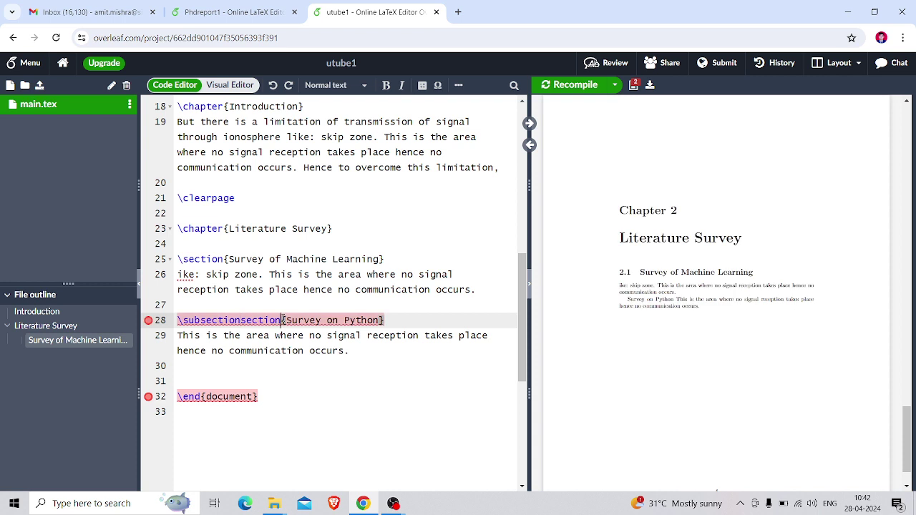
key(BackSpace)
key(BackSpace)
key(BackSpace)
key(BackSpace)
key(BackSpace)
key(BackSpace)
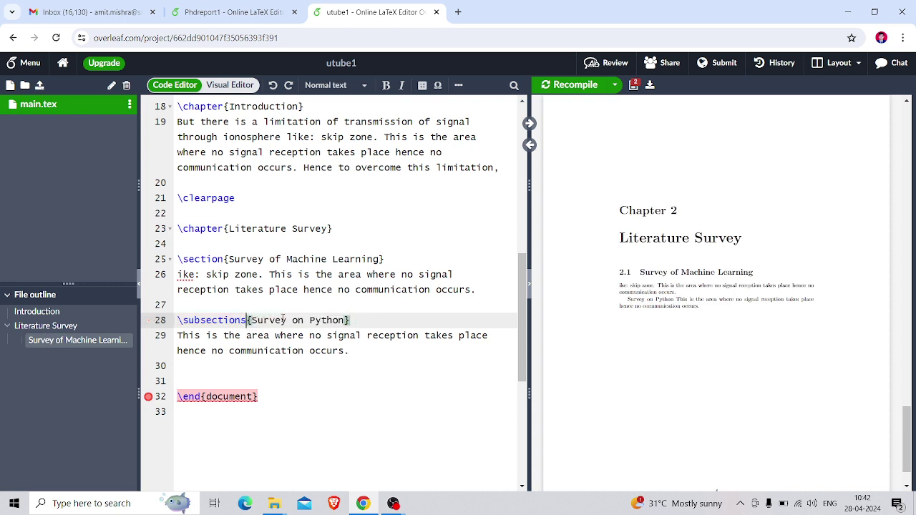
key(BackSpace)
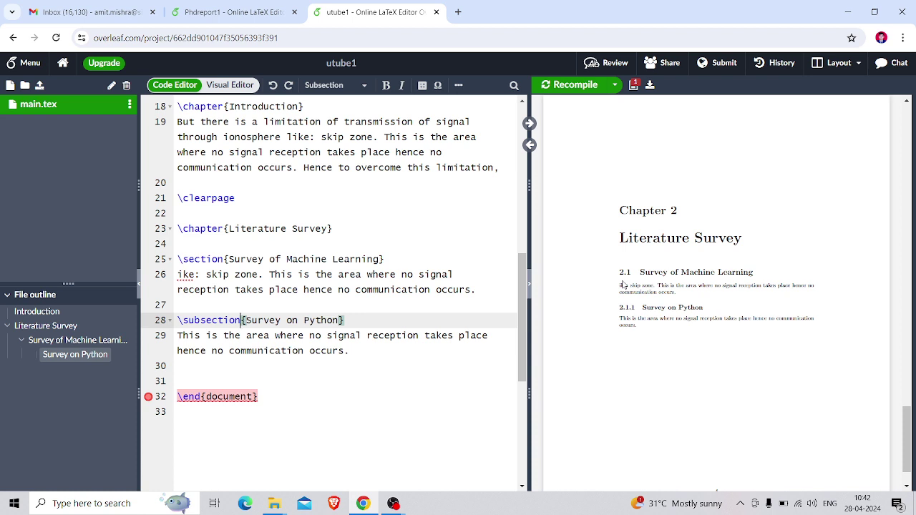
- Add \section{survey of AI} two lines below the Survey on Python subsection's text and recompile the document
click(382, 358)
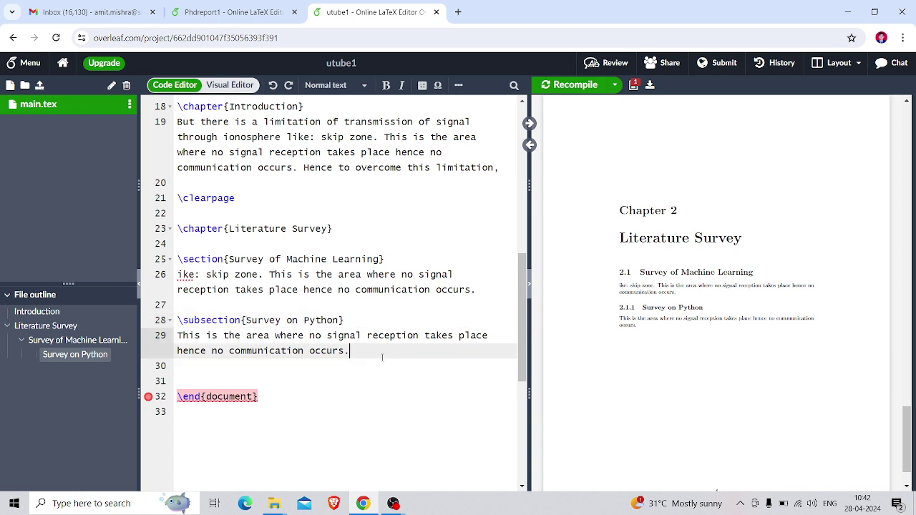
key(Return)
key(Return)
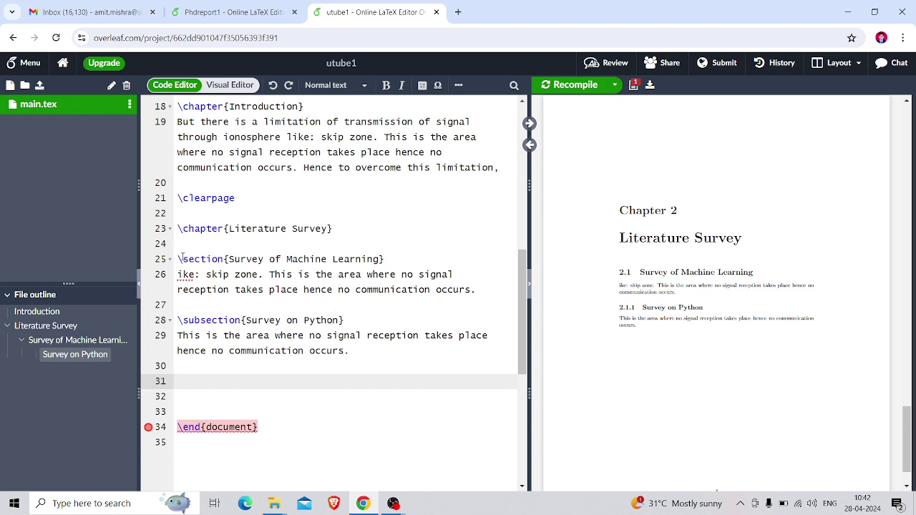
text(\section)
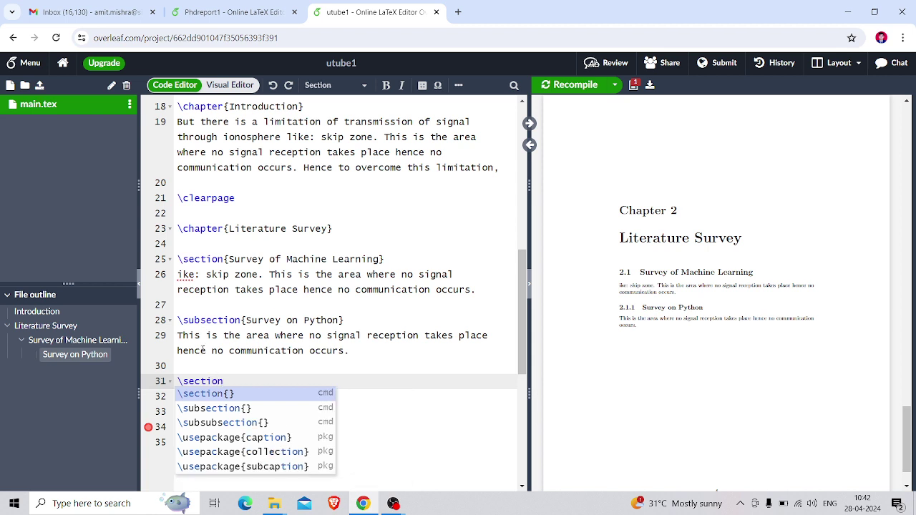
click(203, 393)
text(survey of AI)
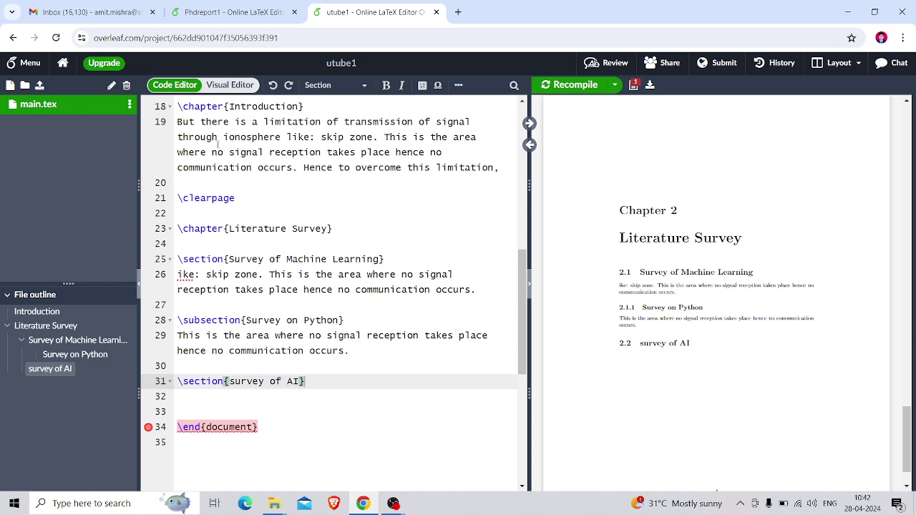
- Copy the Introduction text from "But there is a limitation" through "communication occurs." to below the survey of AI heading and recompile
drag(177, 122, 301, 170)
key(ctrl+c)
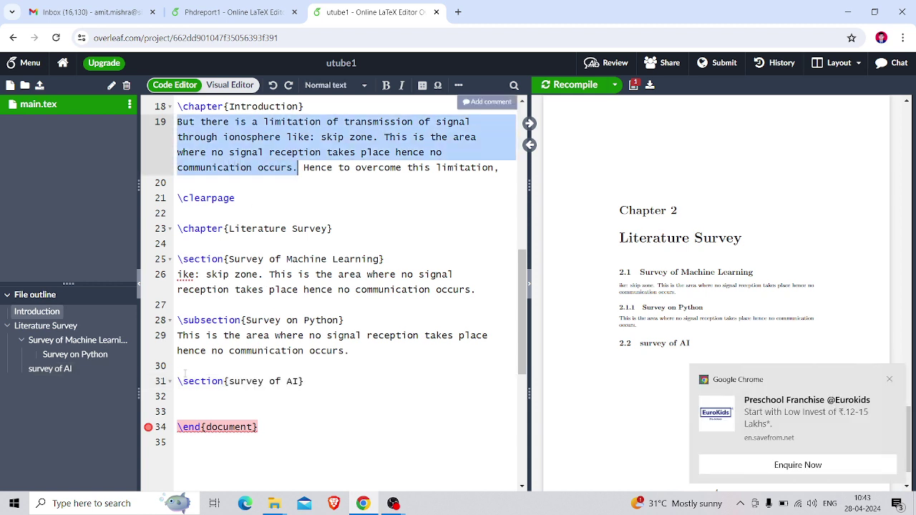
click(198, 394)
key(ctrl+v)
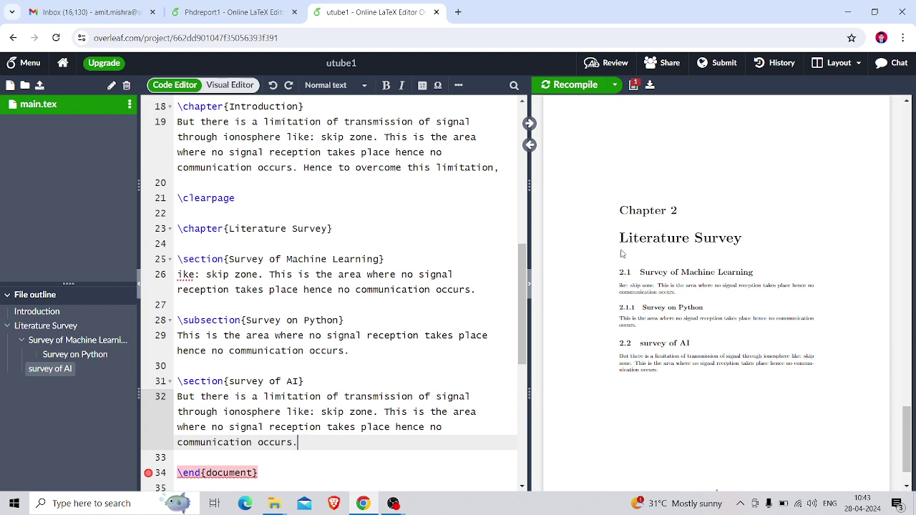
- Compare the Literature Survey chapter's section and subsection headings in the compiled preview with their commands in the source
drag(620, 236, 759, 248)
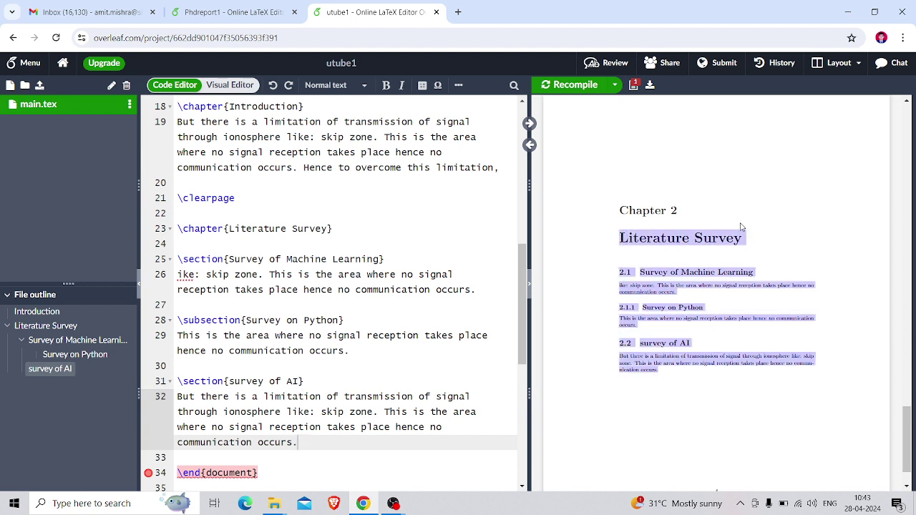
click(637, 273)
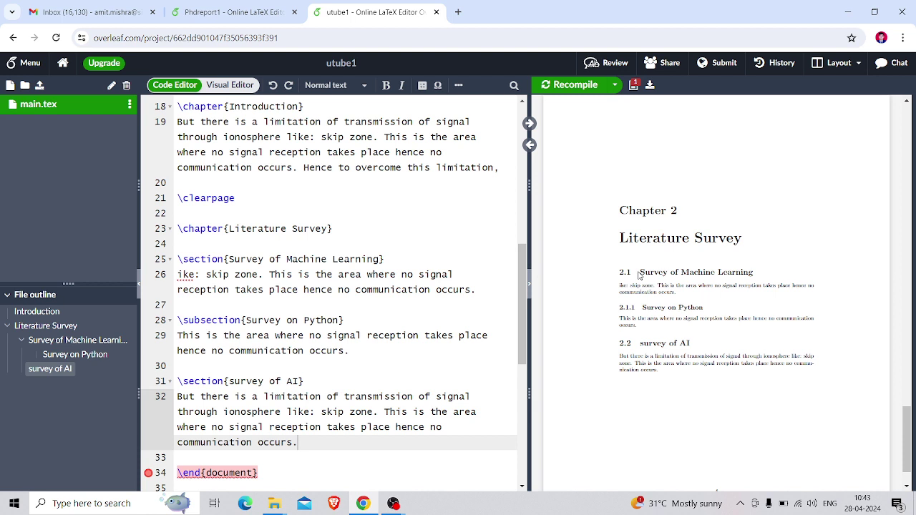
drag(179, 259, 392, 263)
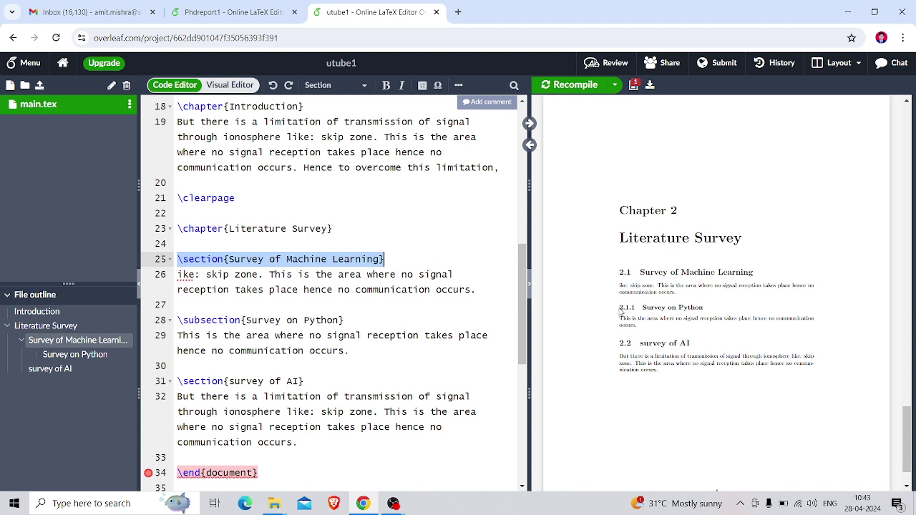
drag(622, 307, 710, 315)
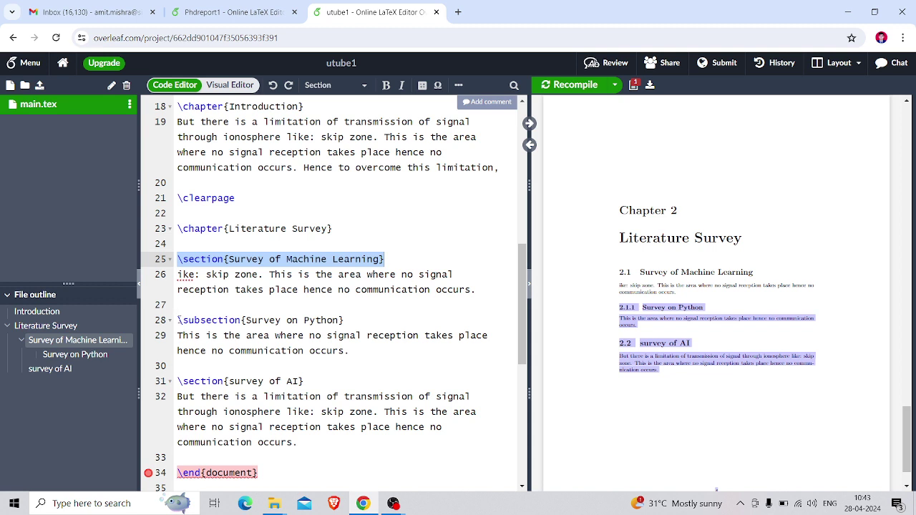
drag(178, 320, 365, 323)
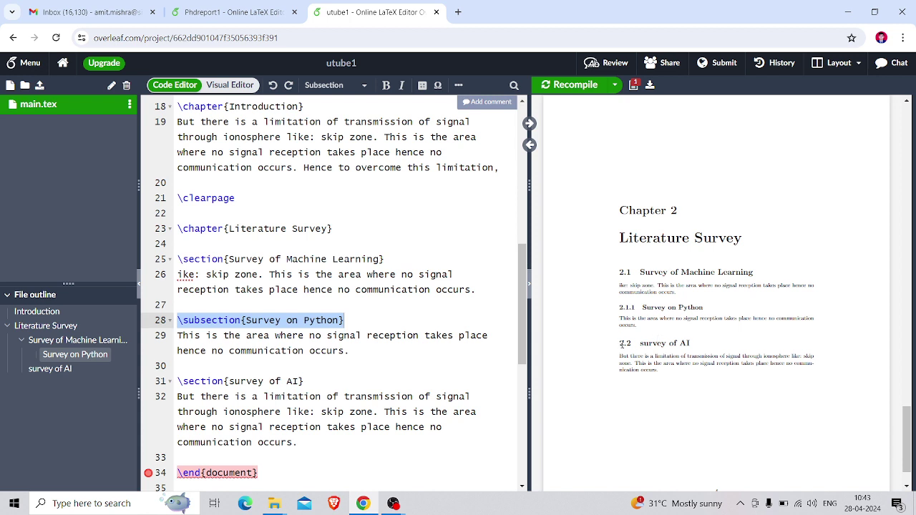
drag(621, 344, 705, 346)
drag(621, 233, 680, 356)
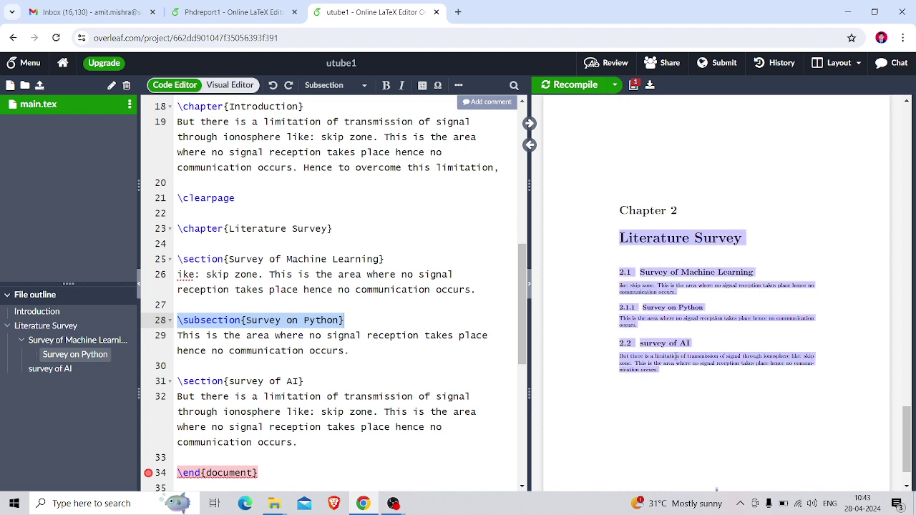
drag(178, 382, 325, 377)
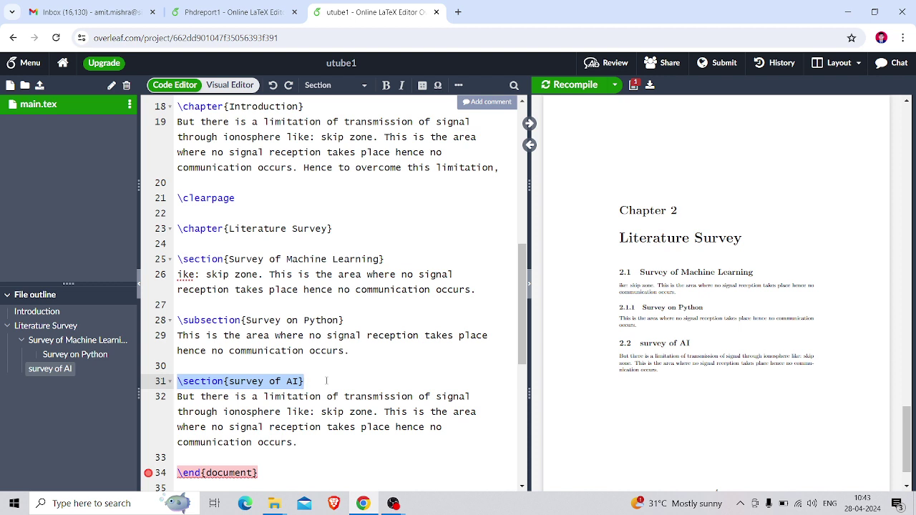
click(326, 380)
key(ctrl+s)
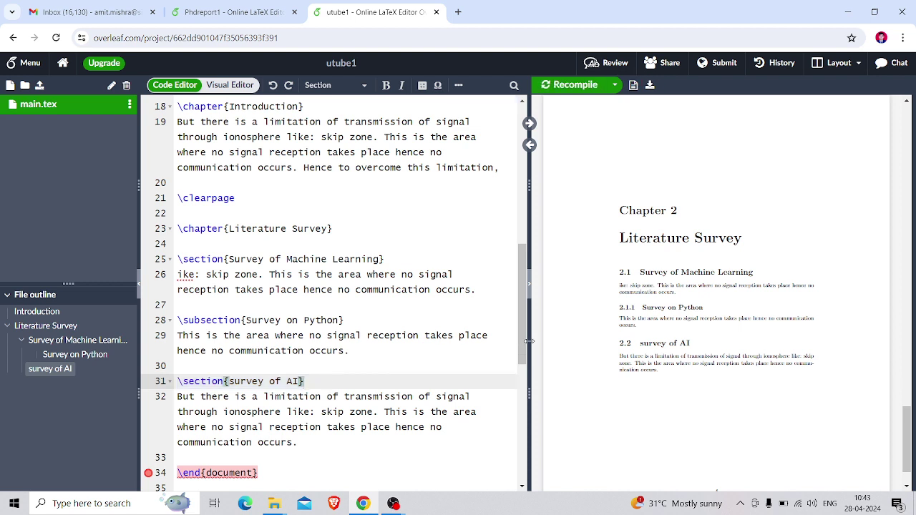
- Add \chapter{Performance Analysis} below the survey of AI paragraph, leaving blank lines around it, and recompile the document
drag(520, 334, 512, 403)
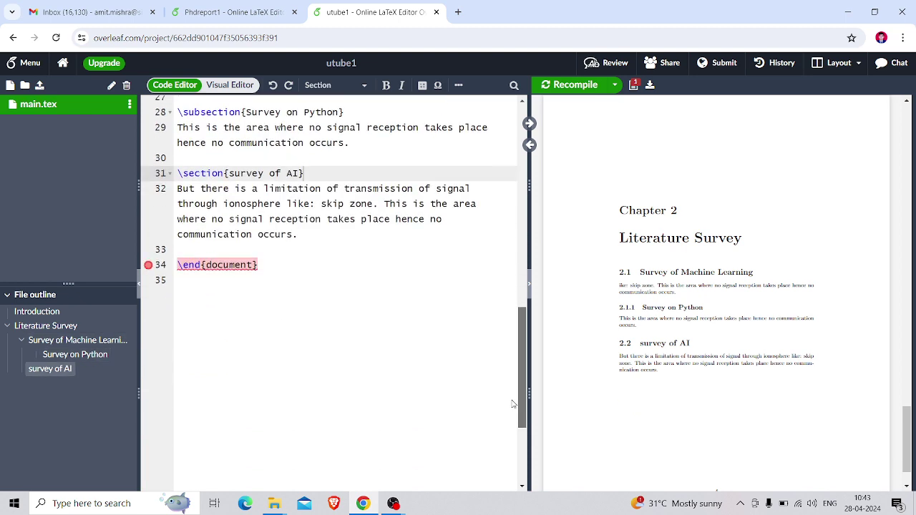
scroll(503, 393, down, 1)
click(213, 241)
key(Return)
key(Return)
key(Up)
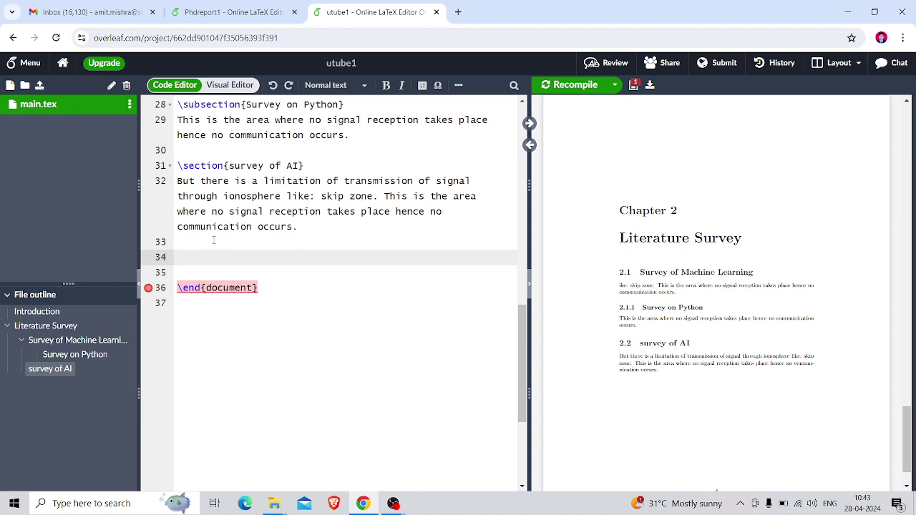
text(\chapter)
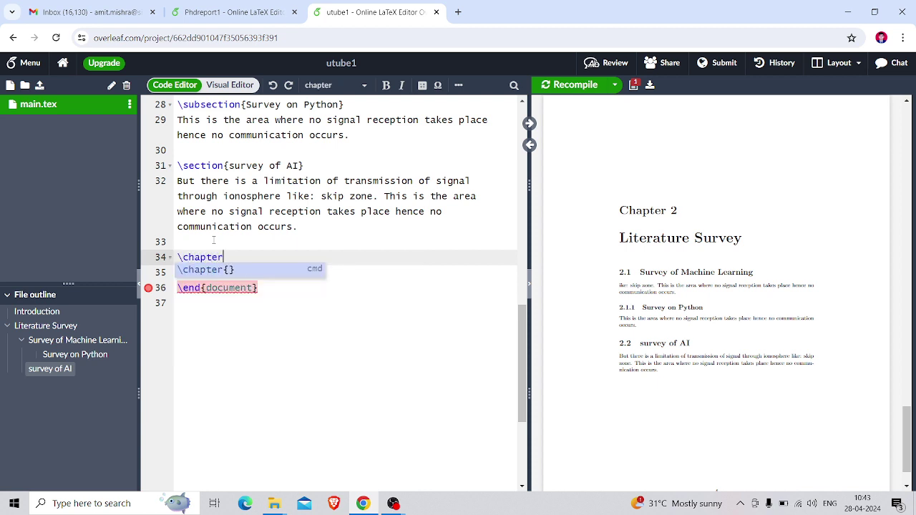
click(218, 270)
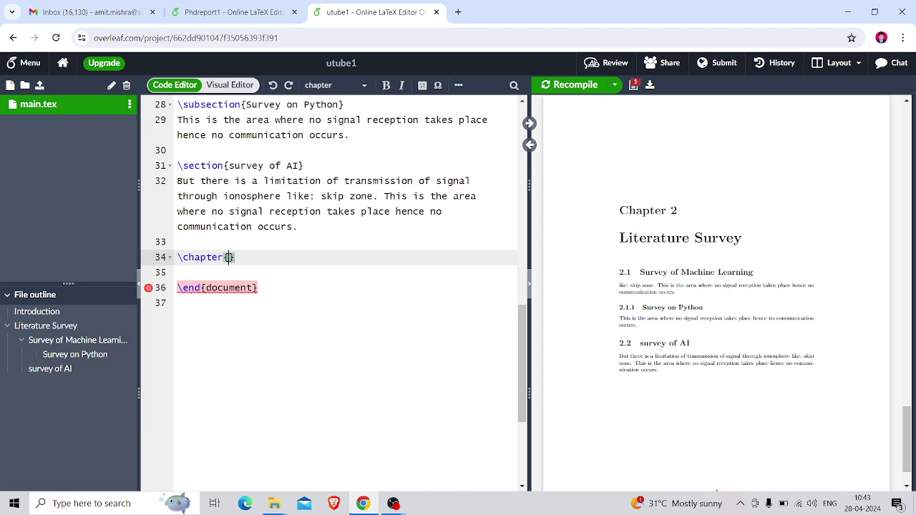
text(Perforam)
key(BackSpace)
key(BackSpace)
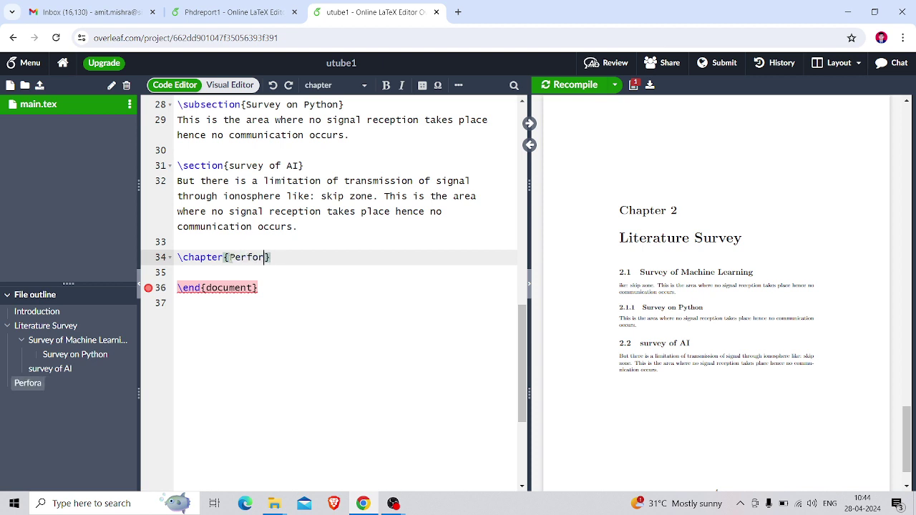
text(mance ANal)
key(BackSpace)
key(BackSpace)
key(BackSpace)
text(nalysis)
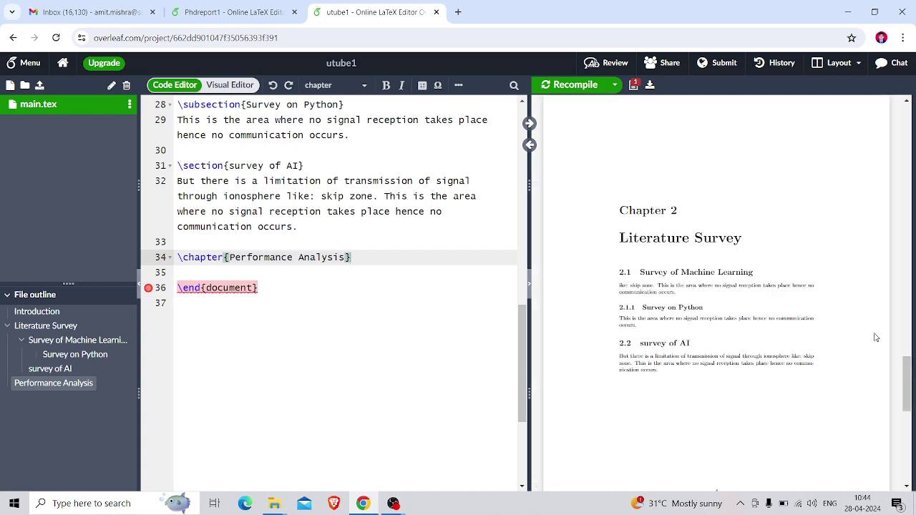
mouse_move(908, 368)
mouse_down()
mouse_move(909, 419)
mouse_move(908, 374)
mouse_up()
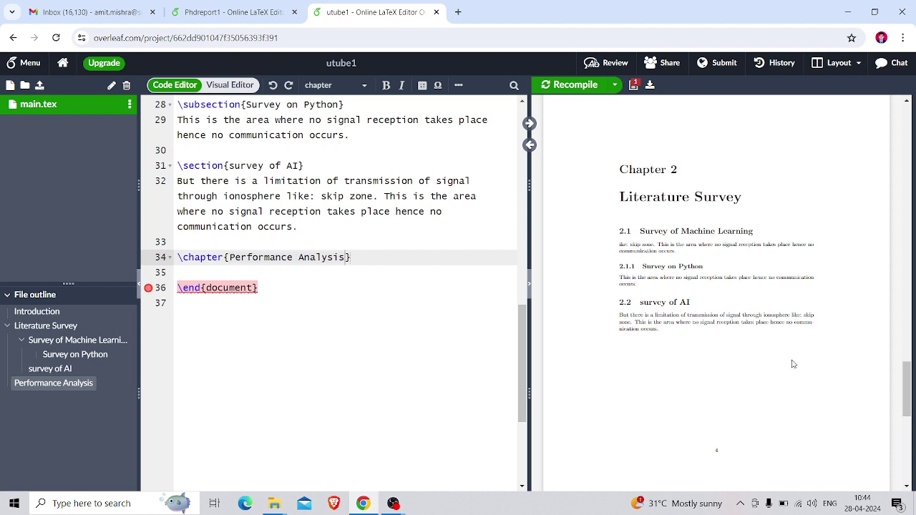
- Insert \clearpage on its own line directly above the Performance Analysis chapter command and check that chapter's page in the preview
click(269, 243)
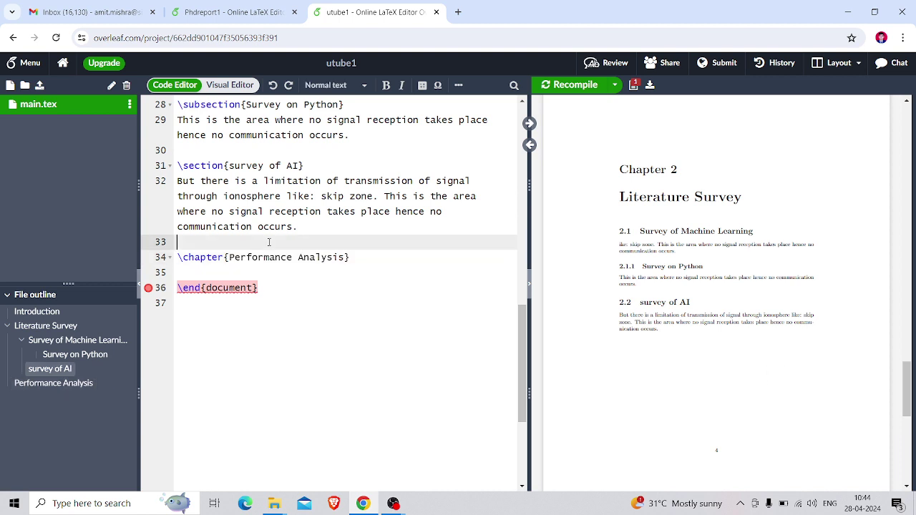
key(Return)
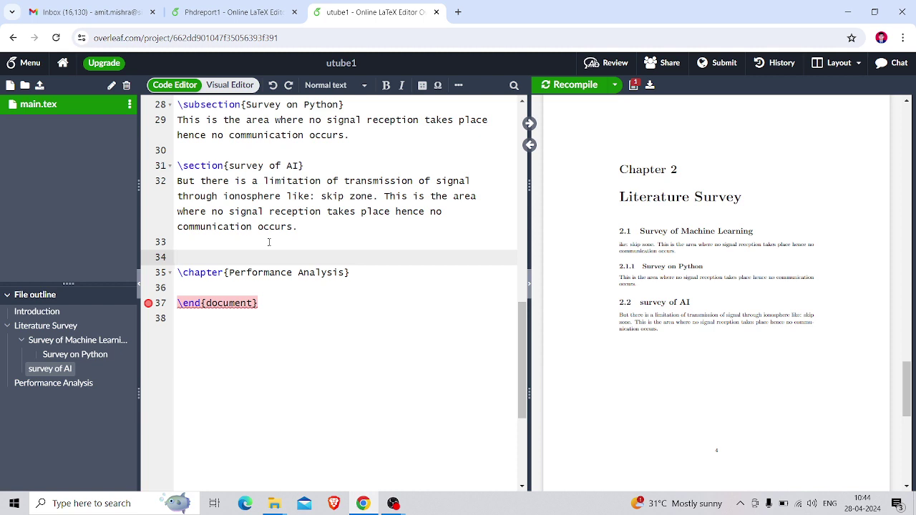
text(\clear)
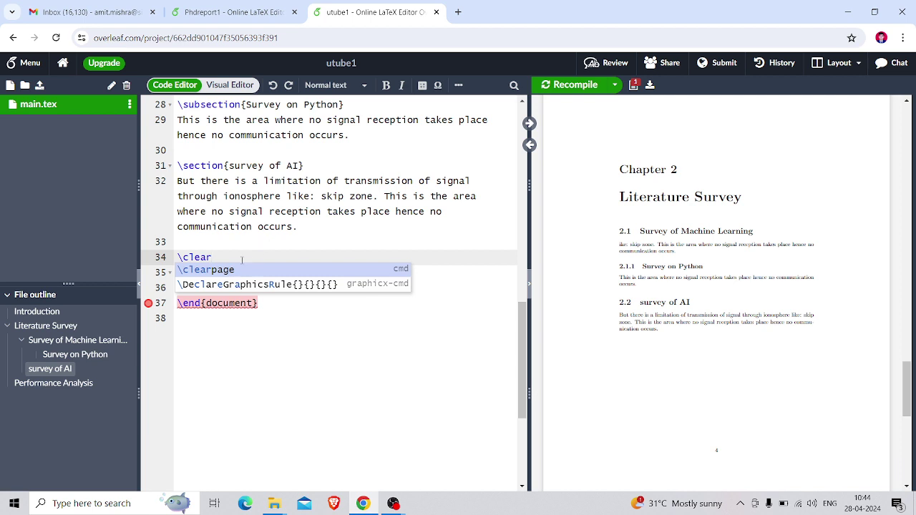
key(Return)
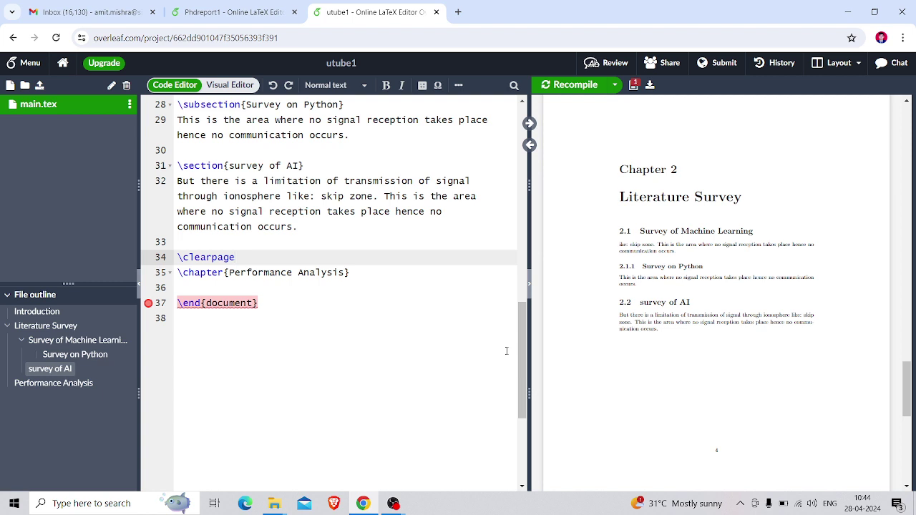
drag(908, 401, 909, 457)
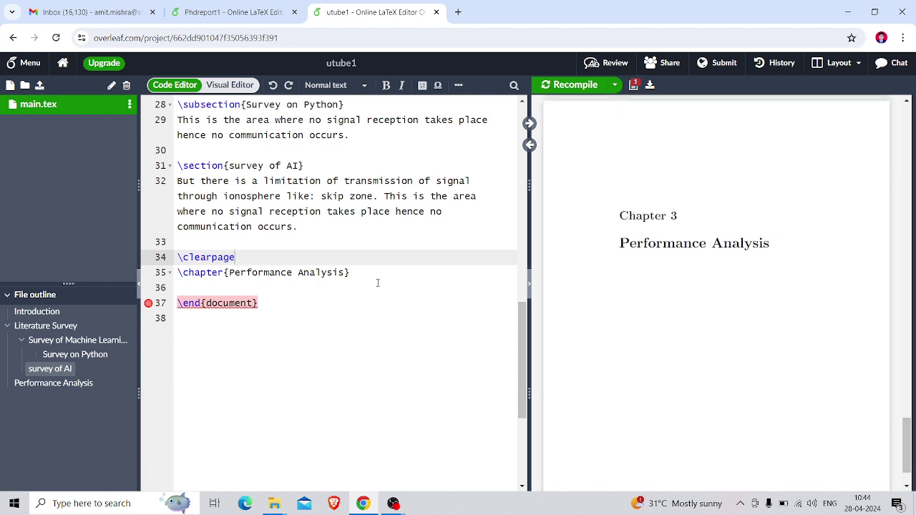
- Copy the survey of AI paragraph below the Performance Analysis heading, recompile, and leave two blank lines before \end{document}
drag(177, 181, 310, 226)
key(ctrl+c)
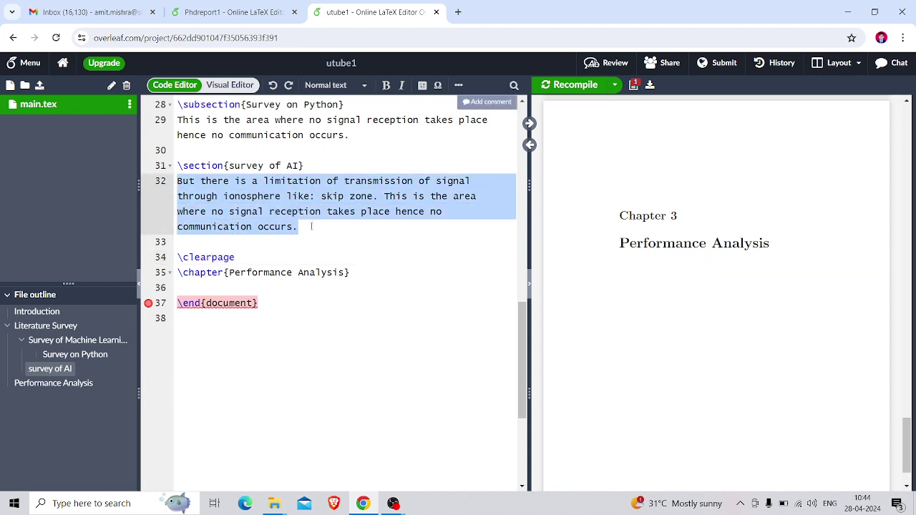
click(254, 287)
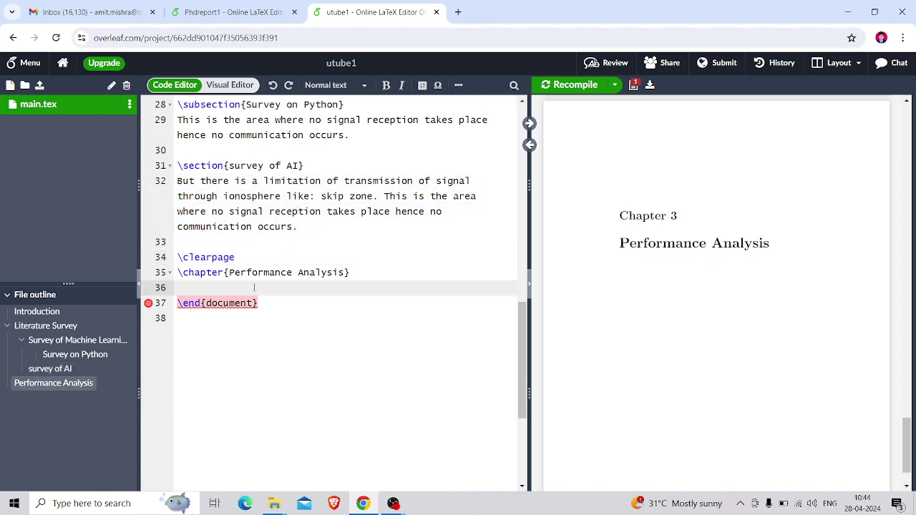
key(ctrl+v)
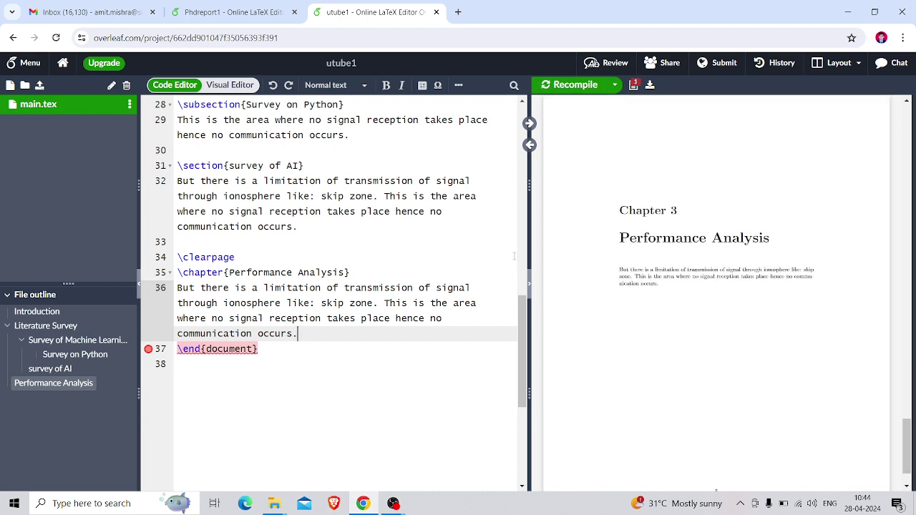
key(Return)
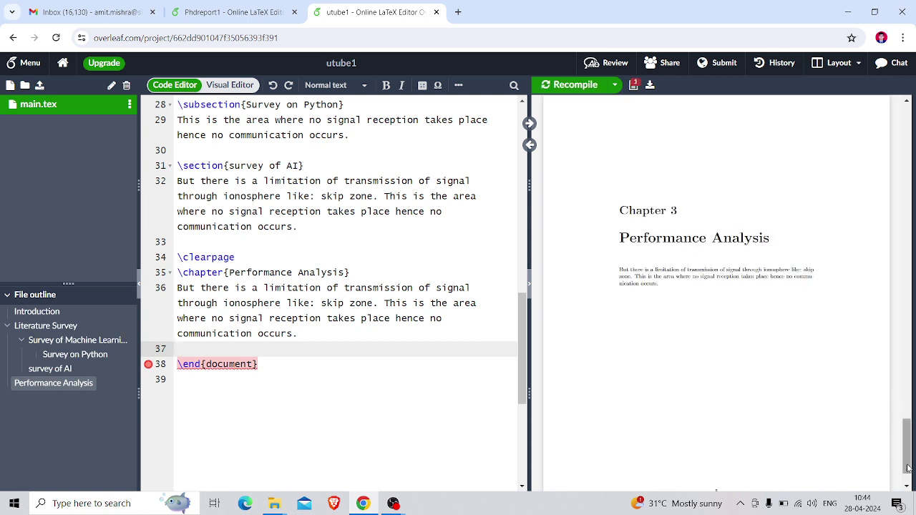
drag(908, 463, 874, 457)
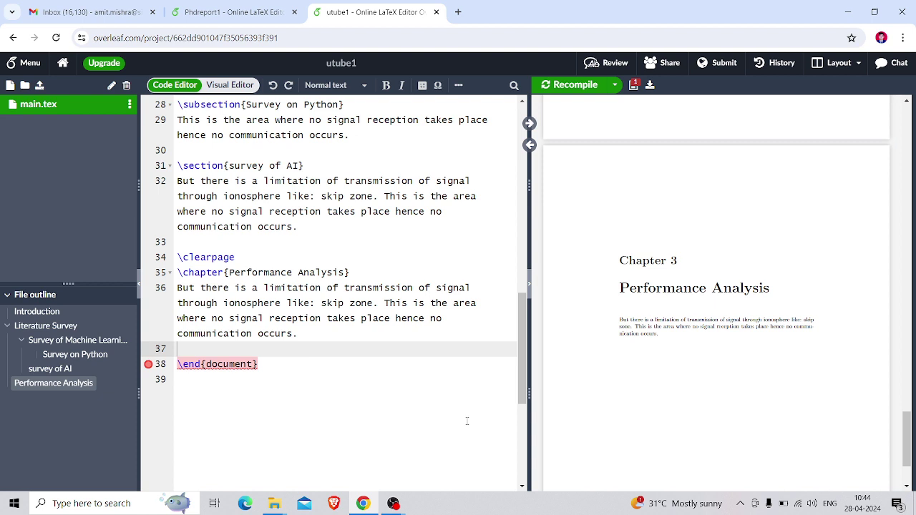
click(339, 334)
key(Return)
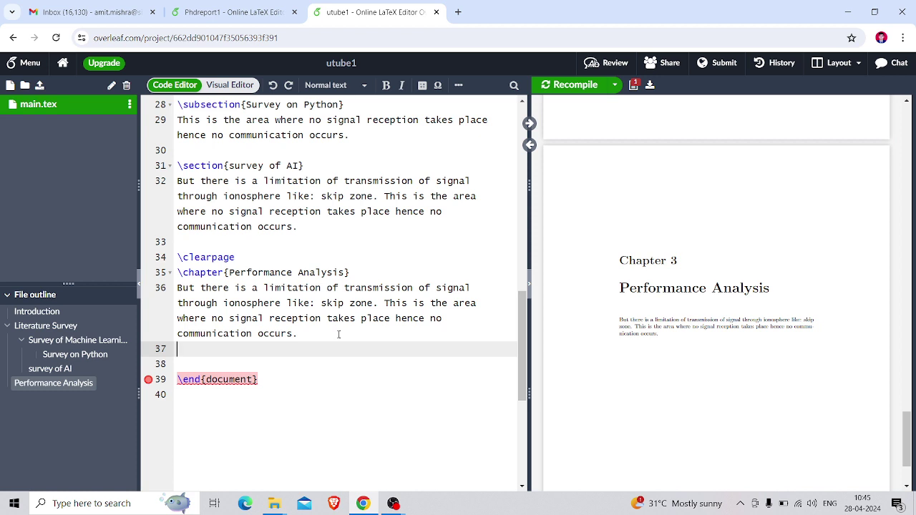
- Upload the image fig 13.jpg from the Downloads folder into the project
click(39, 87)
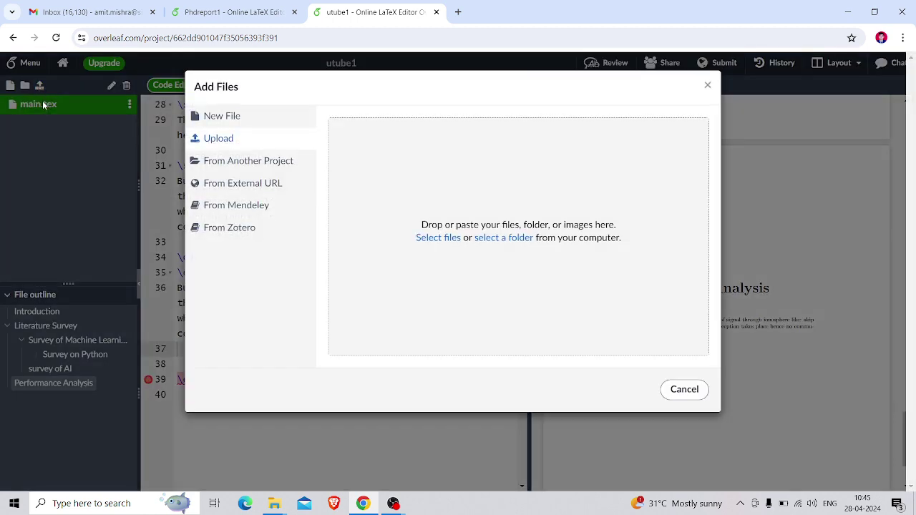
click(684, 393)
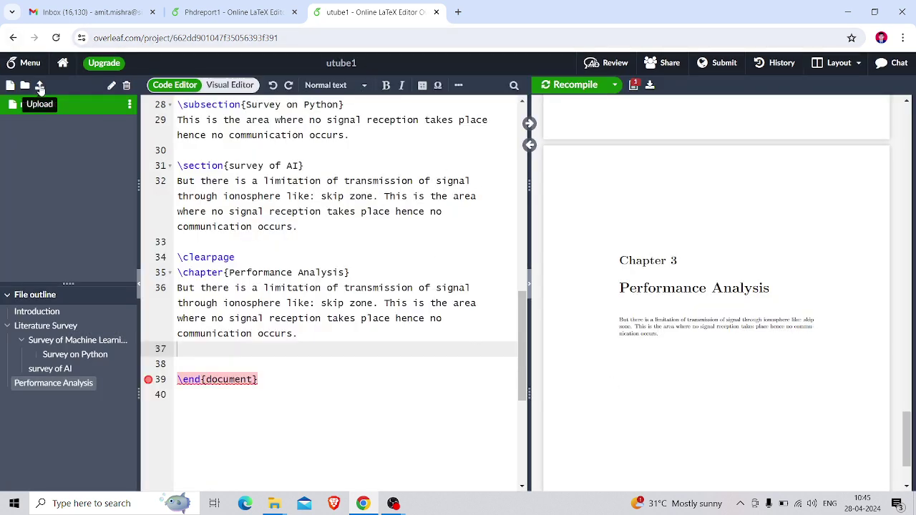
click(40, 87)
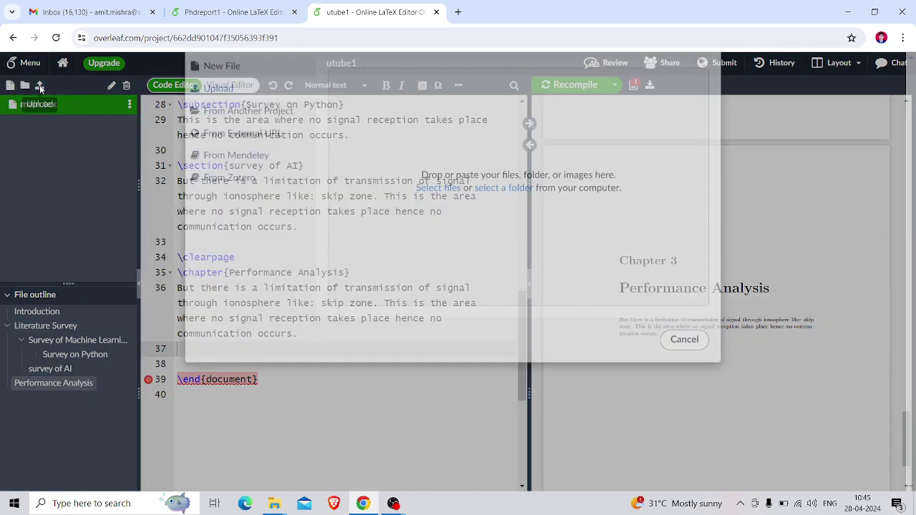
click(448, 239)
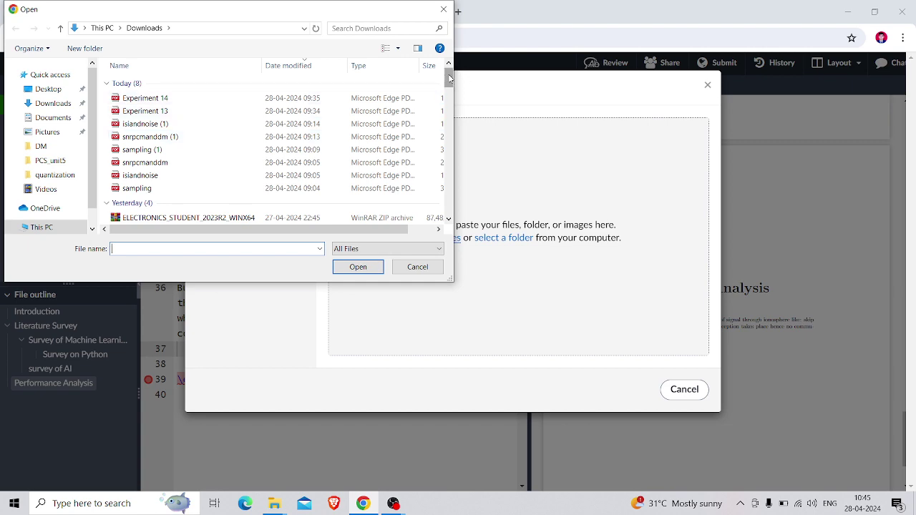
drag(449, 79, 444, 132)
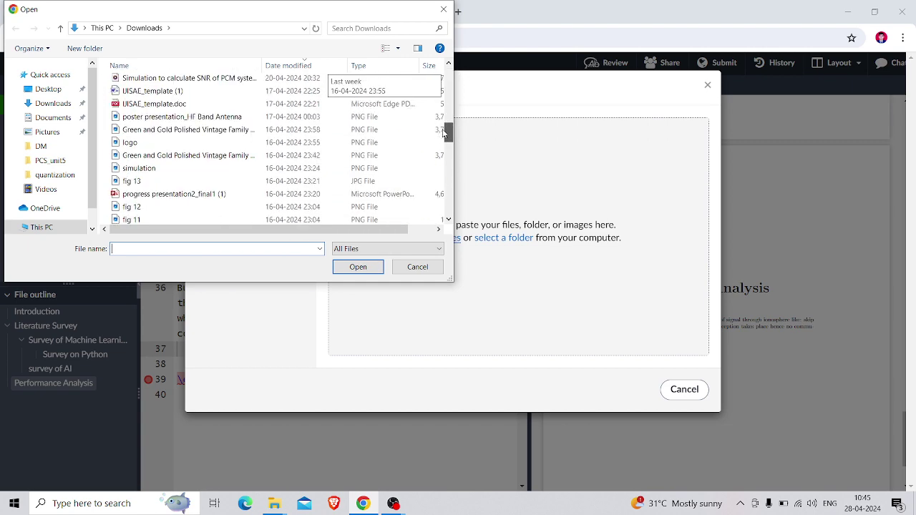
click(143, 193)
click(142, 180)
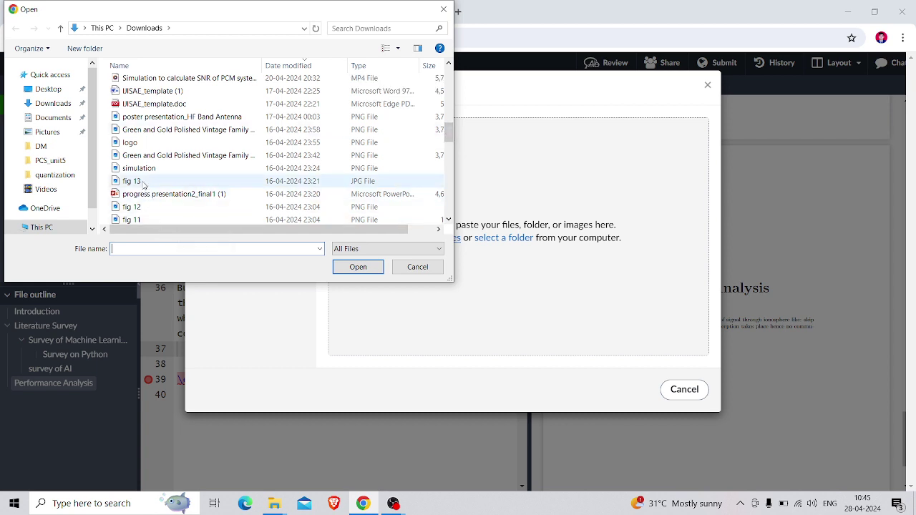
double_click(141, 181)
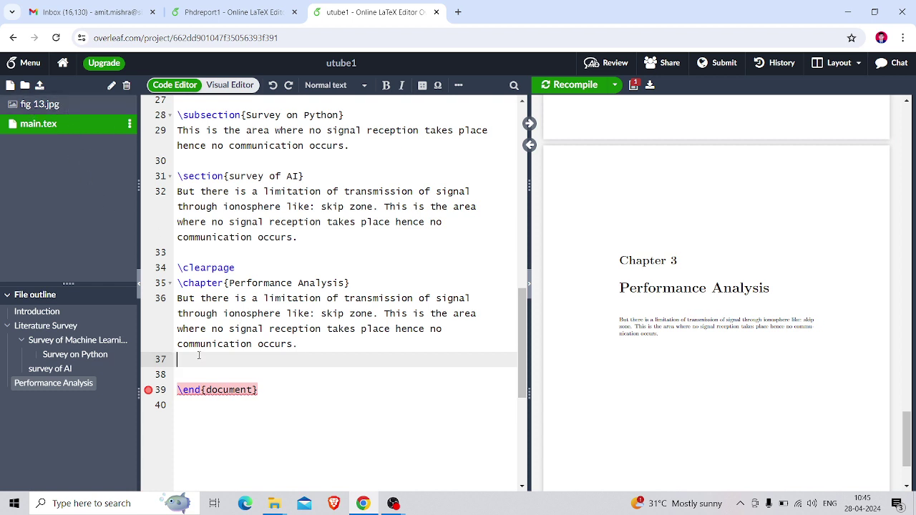
- Insert two more blank lines between the Performance Analysis paragraph and \end{document}, and place the cursor among them
key(Return)
key(Return)
key(Up)
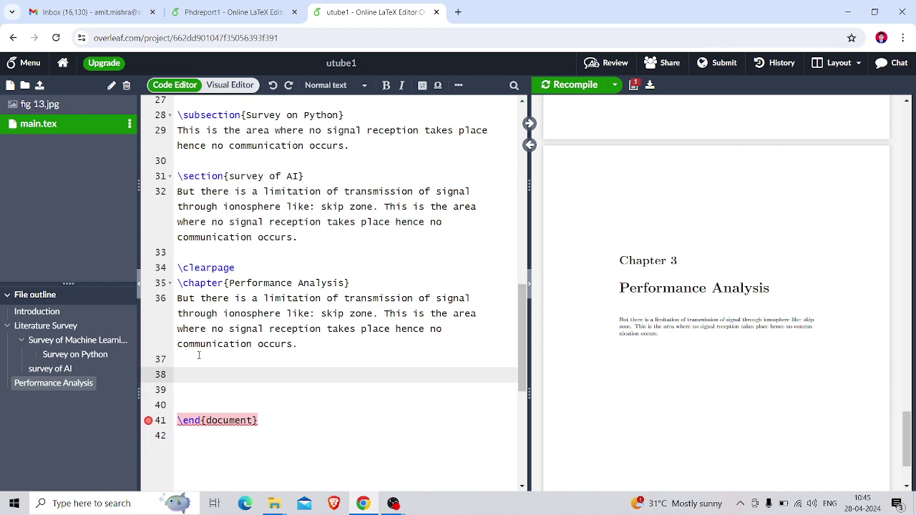
- Copy the whole figure environment for figure2.png, from \begin{figure} to \end{figure}, in the Phdreport1 project's main.tex
click(230, 10)
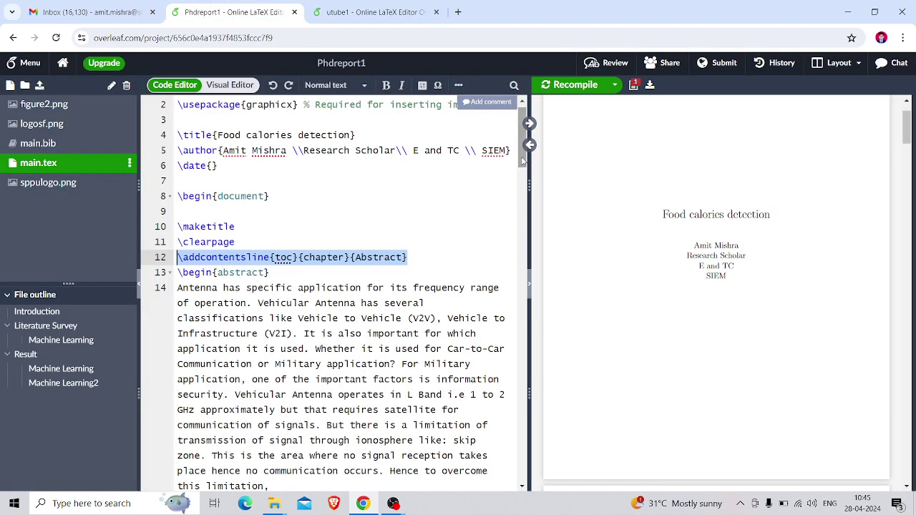
drag(523, 165, 468, 186)
scroll(476, 232, down, 10)
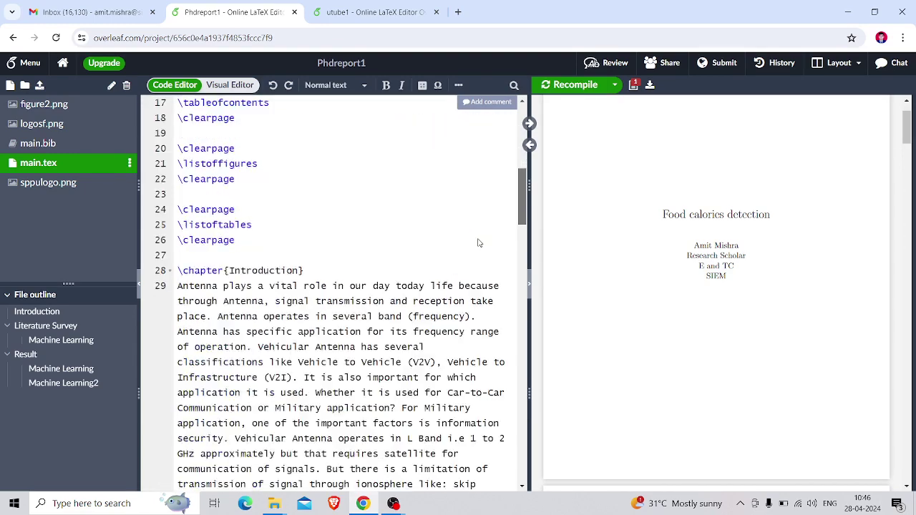
scroll(484, 293, down, 5)
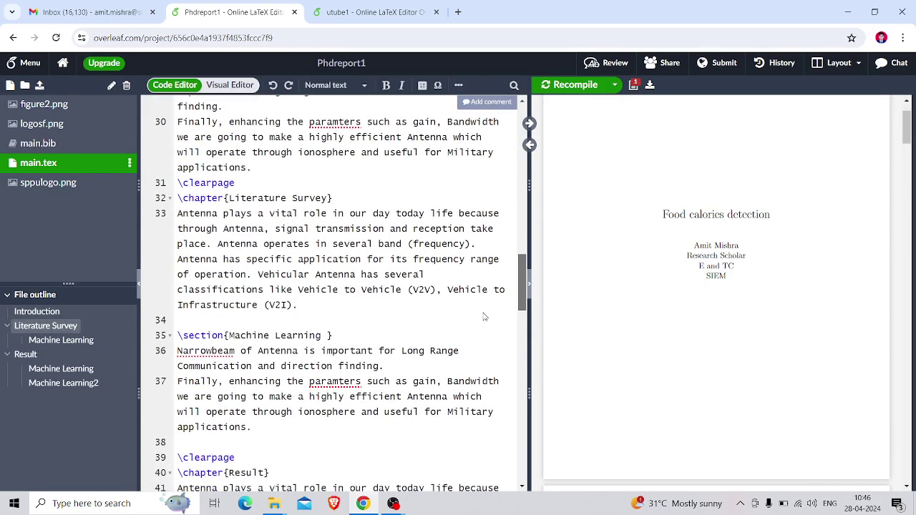
scroll(484, 316, down, 5)
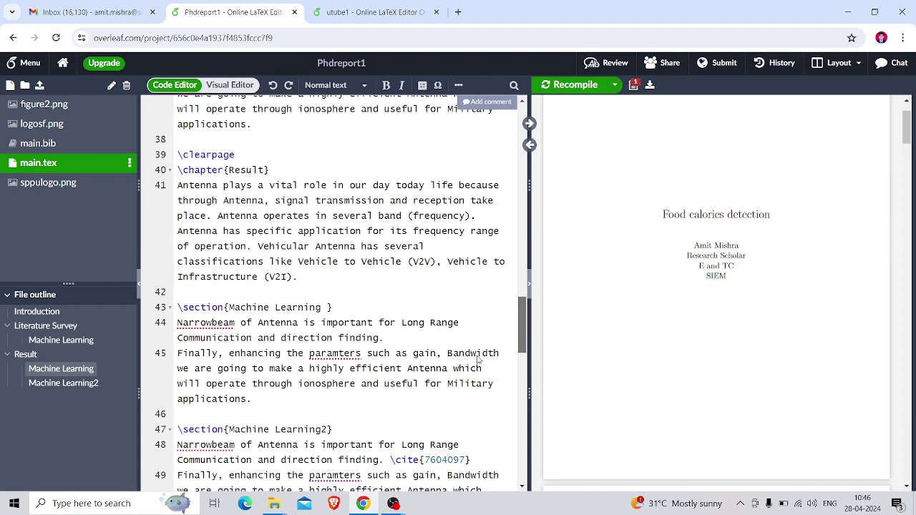
scroll(477, 360, down, 5)
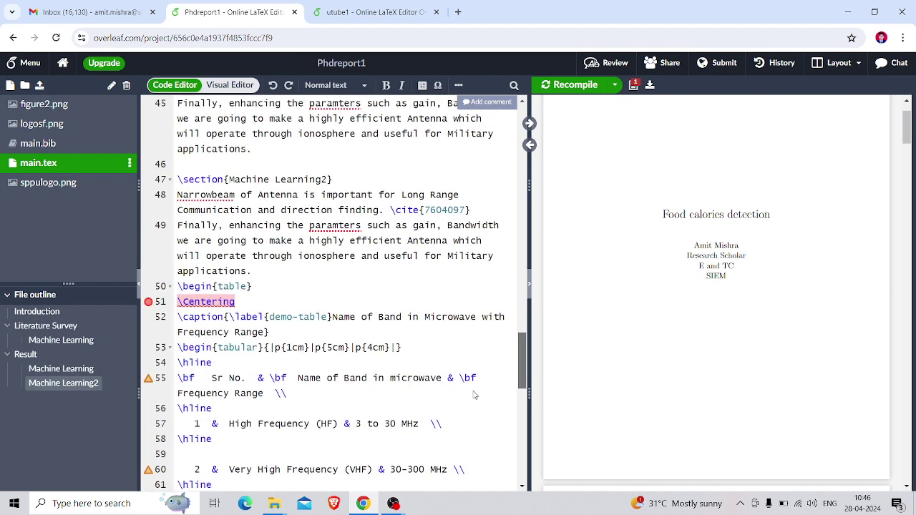
scroll(474, 395, down, 1)
scroll(472, 402, up, 1)
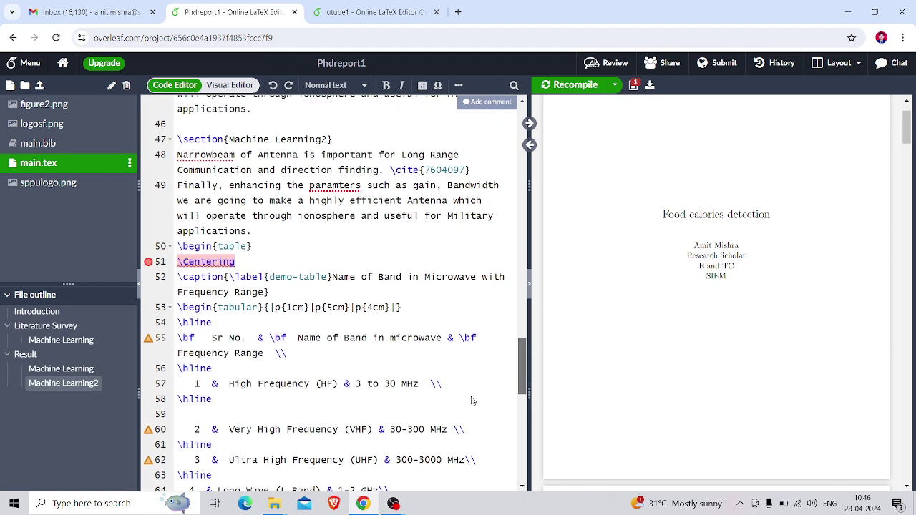
scroll(470, 401, down, 3)
scroll(468, 425, down, 1)
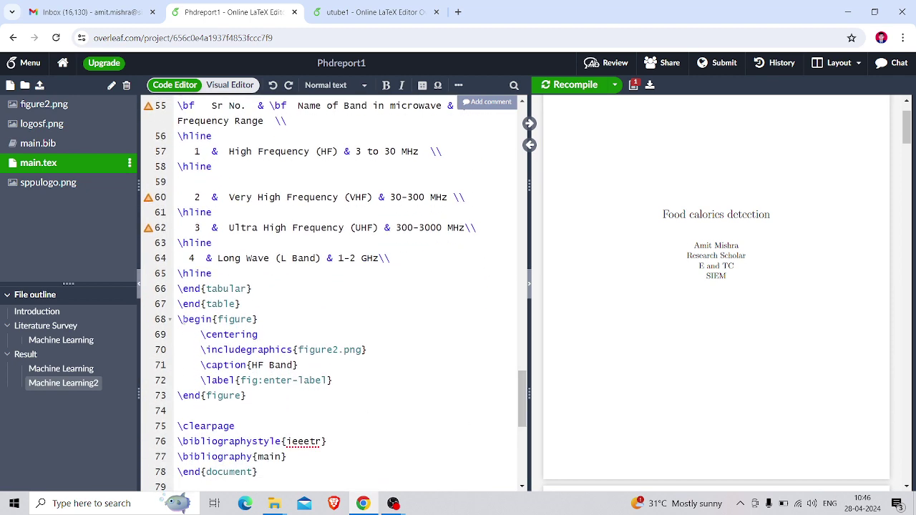
drag(179, 318, 252, 396)
key(ctrl+c)
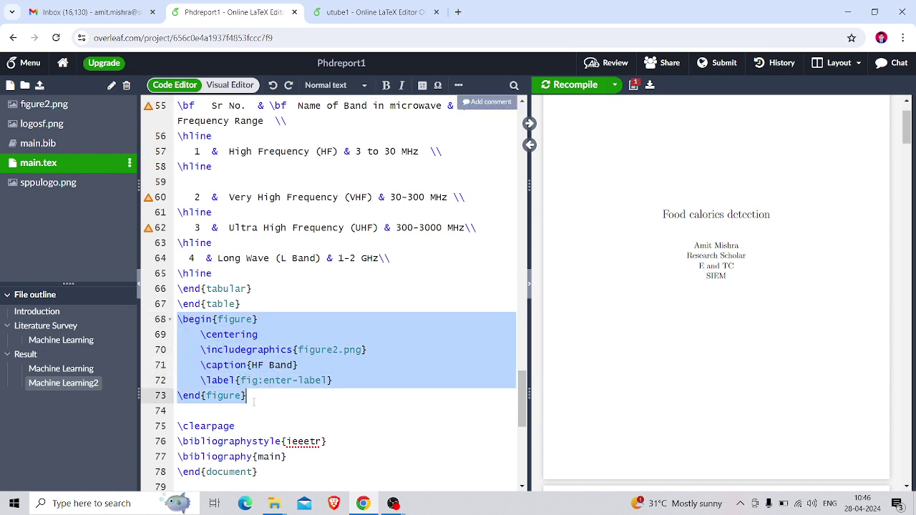
- Paste the copied figure environment below the Performance Analysis paragraph in the utube1 project and recompile
click(377, 4)
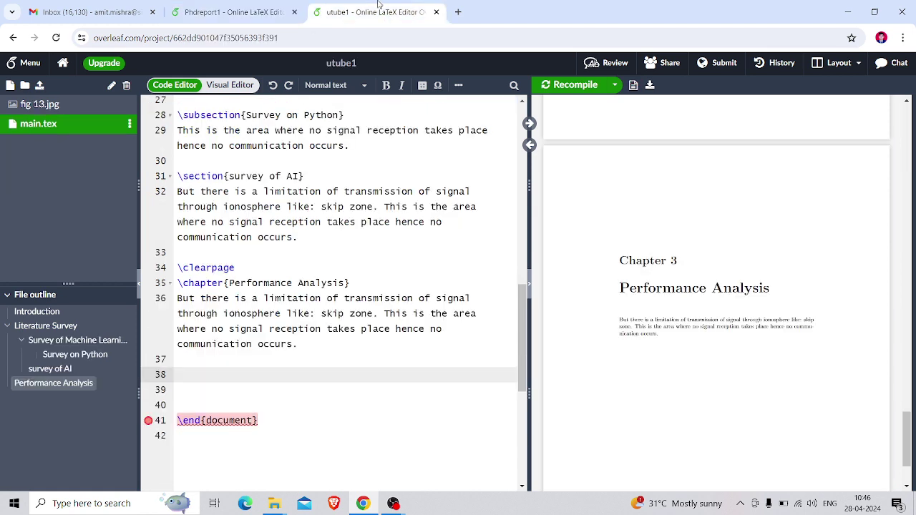
key(ctrl+v)
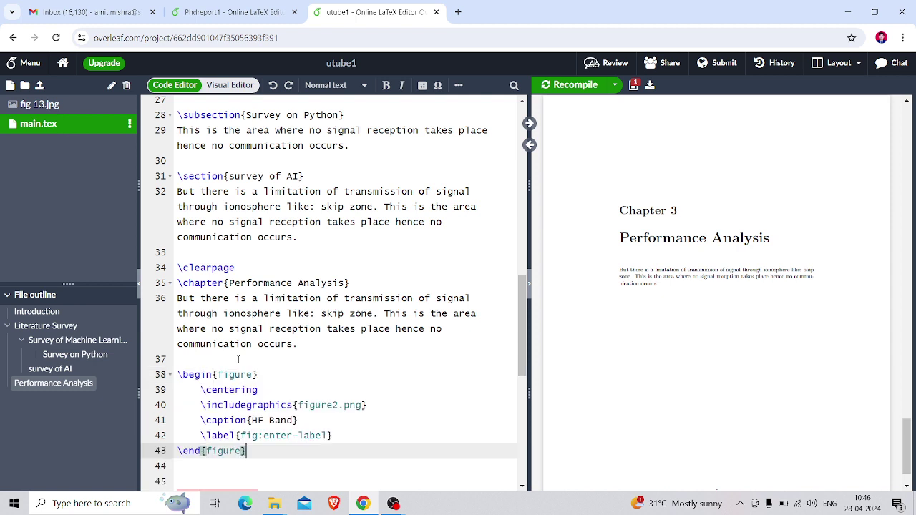
key(ctrl+s)
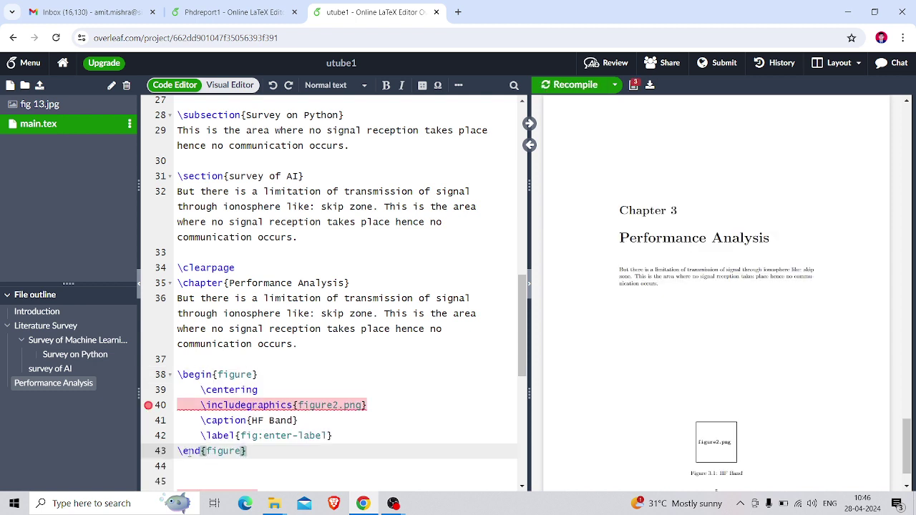
- Change the \includegraphics file name to fig 13.jpg, recompile, and check the figure's page in the preview
click(339, 405)
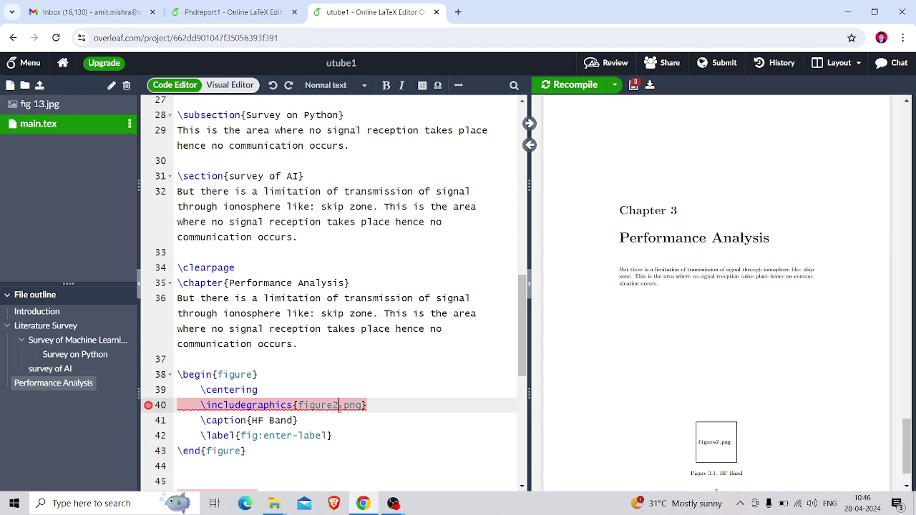
key(BackSpace)
key(BackSpace)
key(BackSpace)
key(BackSpace)
key(BackSpace)
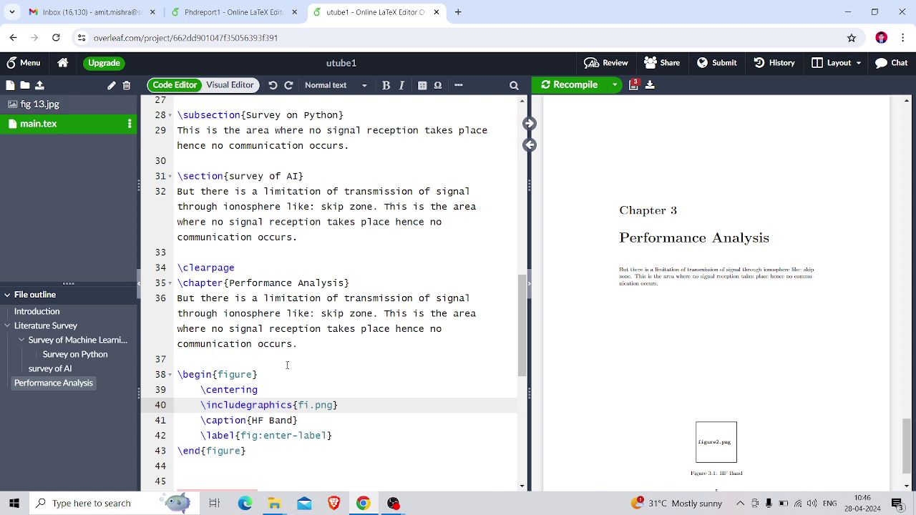
text(g)
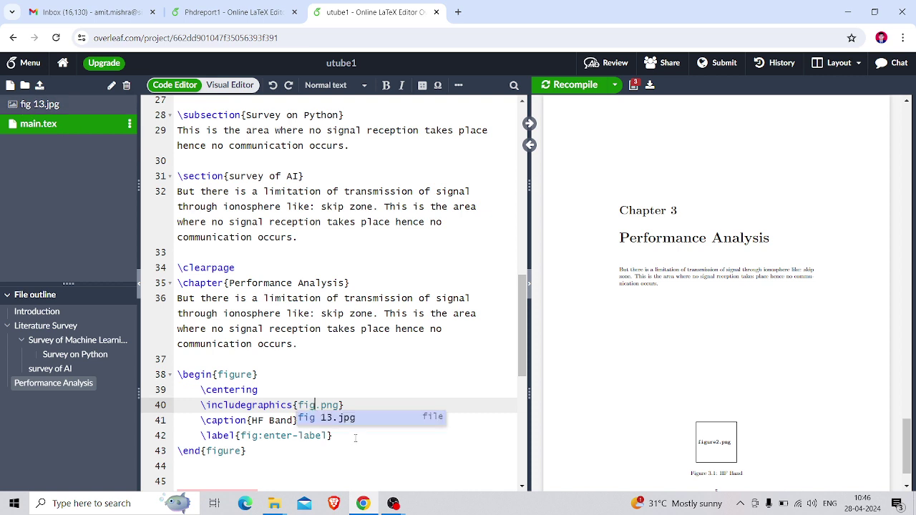
click(342, 420)
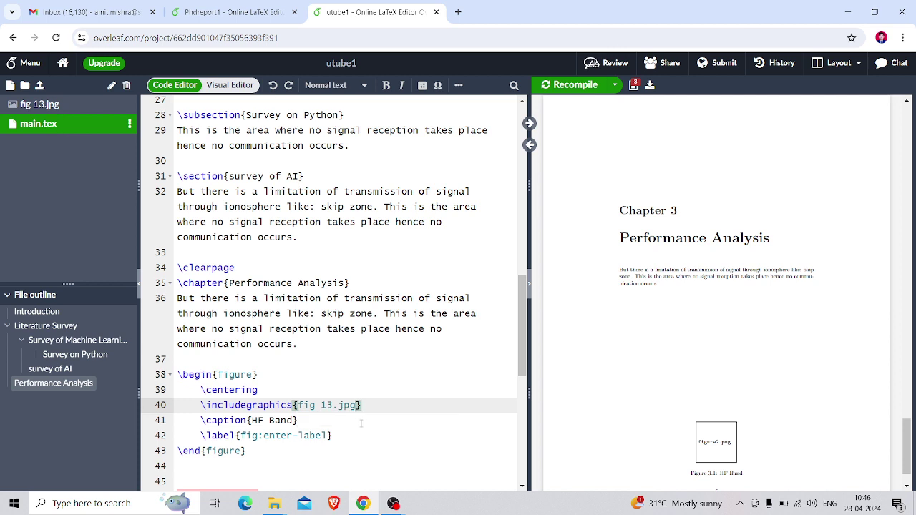
key(ctrl+Return)
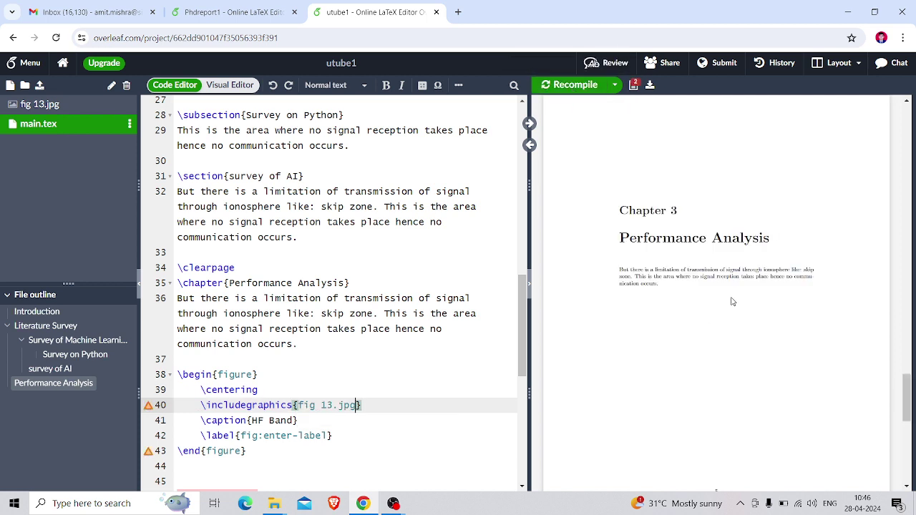
drag(909, 397, 908, 458)
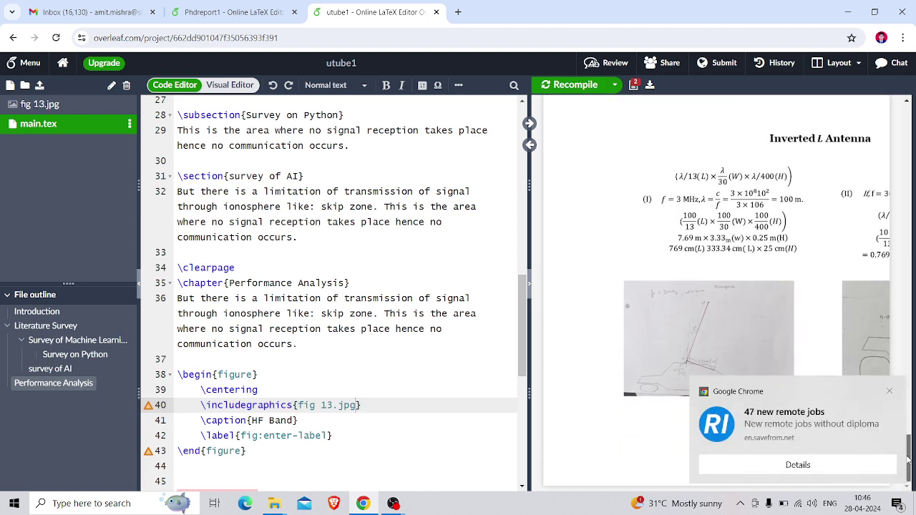
click(891, 392)
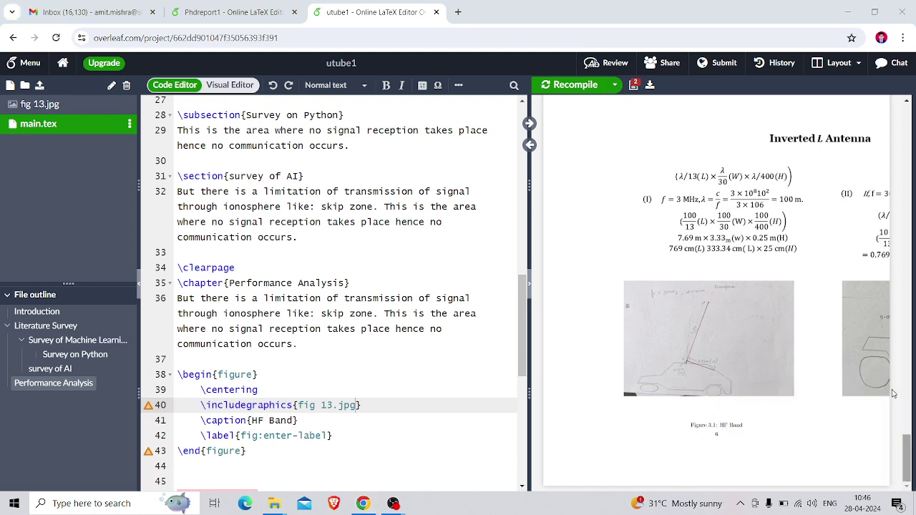
- Download the compiled report as a PDF, open utube1.pdf, and fit the whole page in view
click(650, 86)
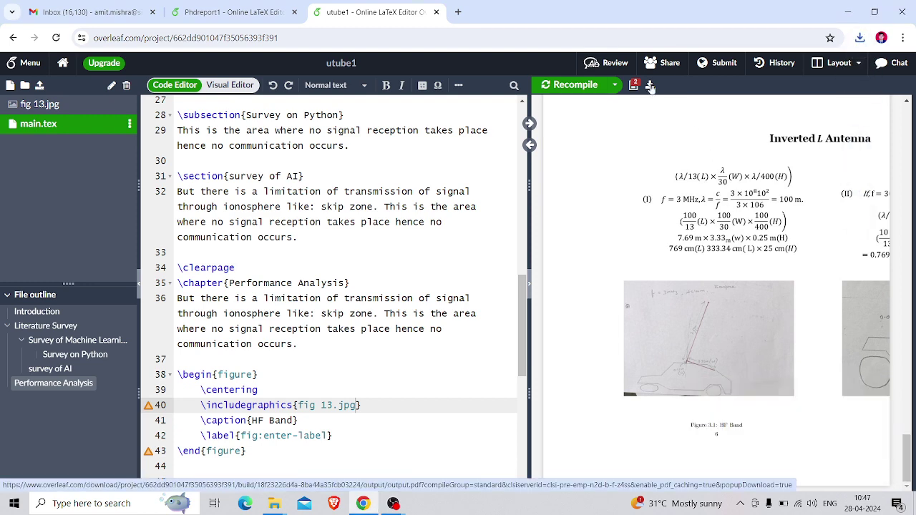
click(729, 66)
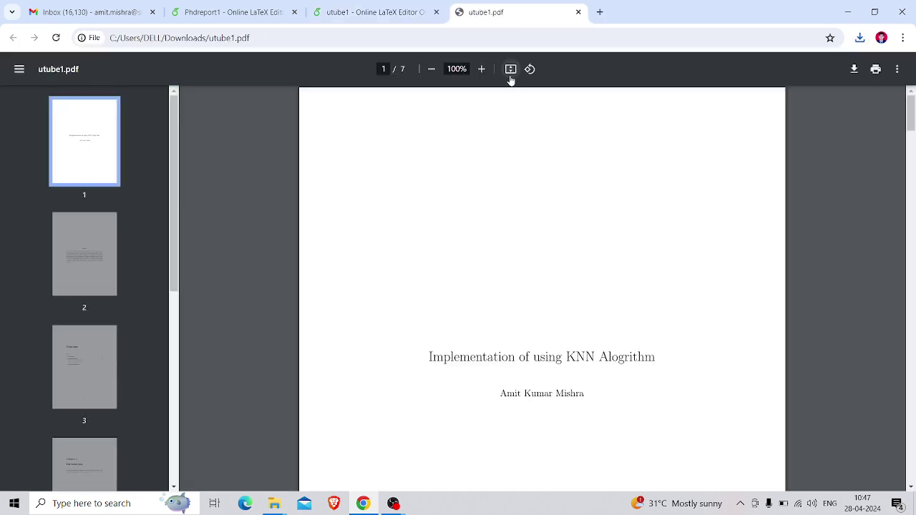
click(510, 75)
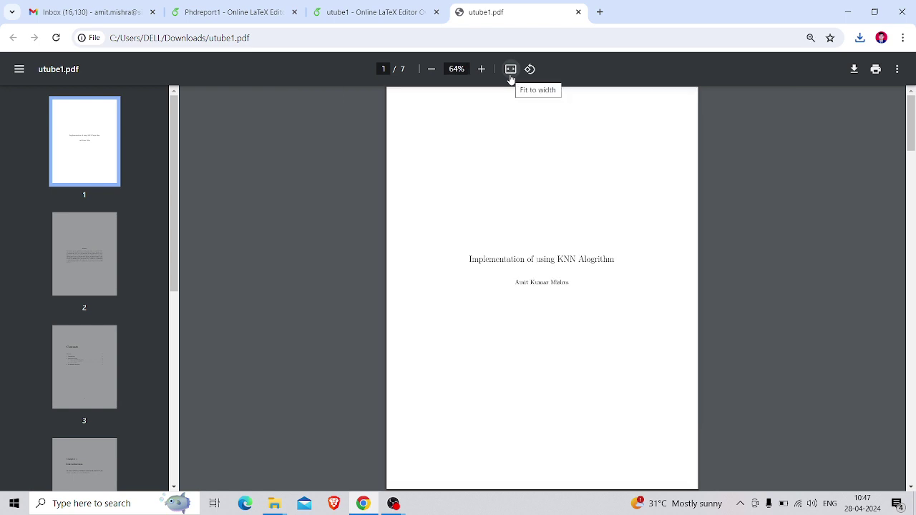
- Review the pages of utube1.pdf from the abstract through the figure page, and close the PDF
click(71, 251)
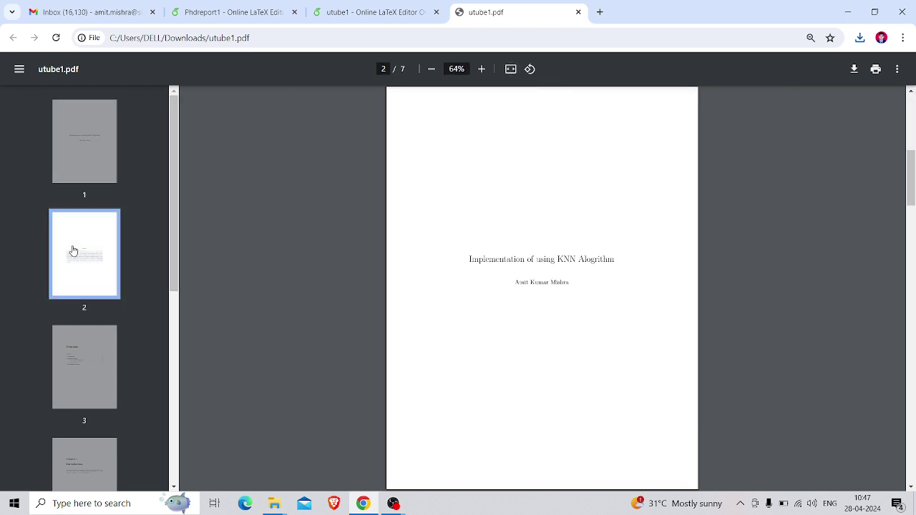
key(Down)
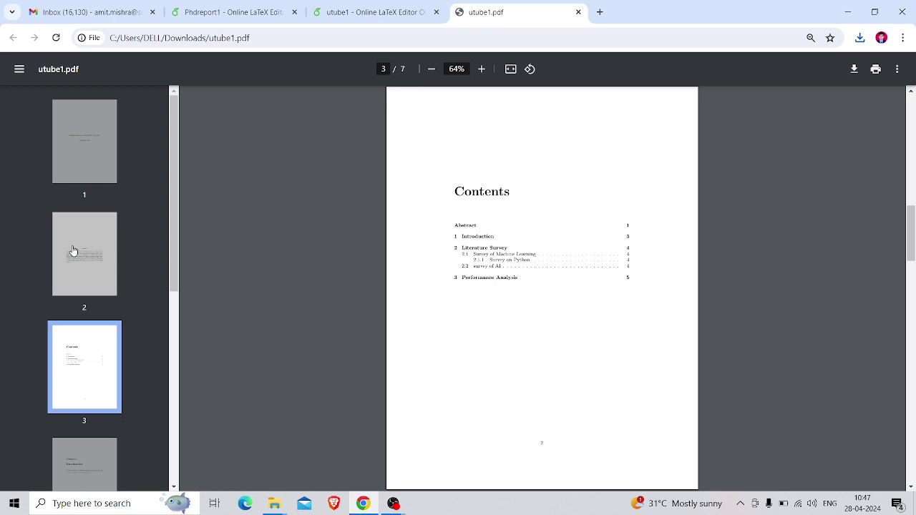
key(Down)
key(Down)
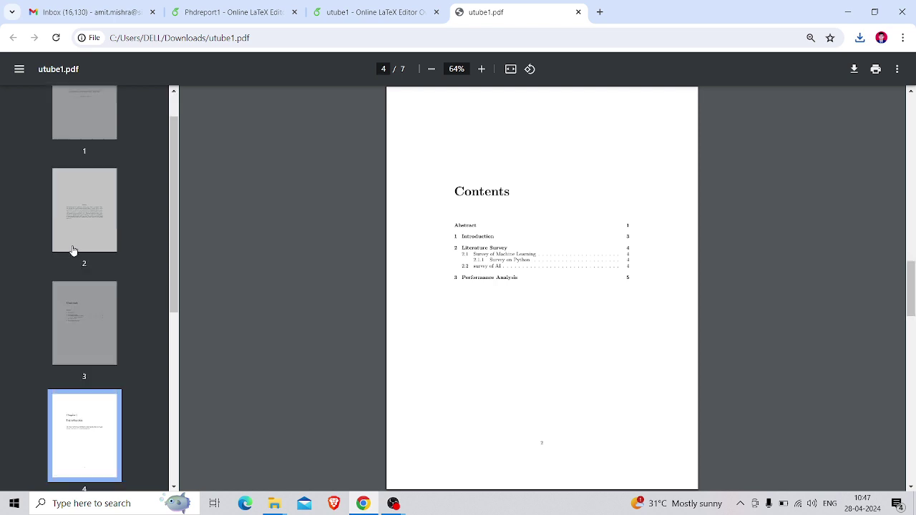
key(Down)
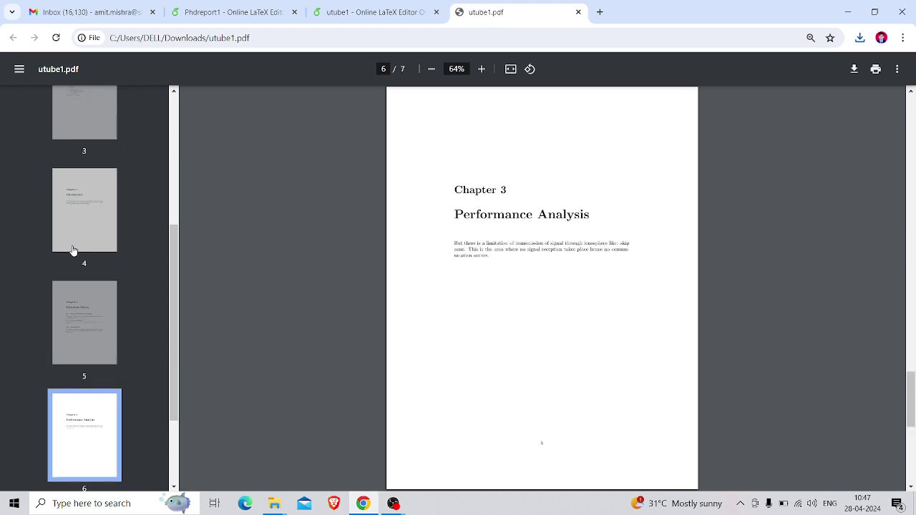
key(Down)
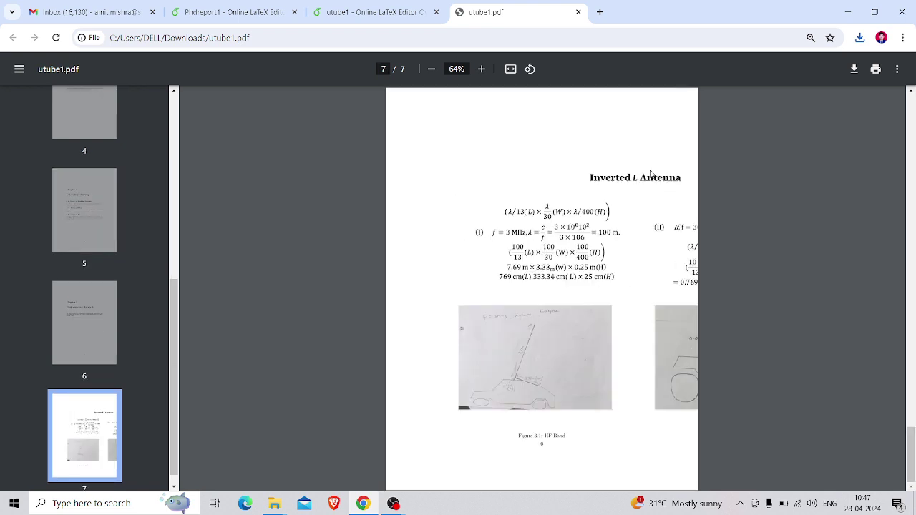
click(579, 12)
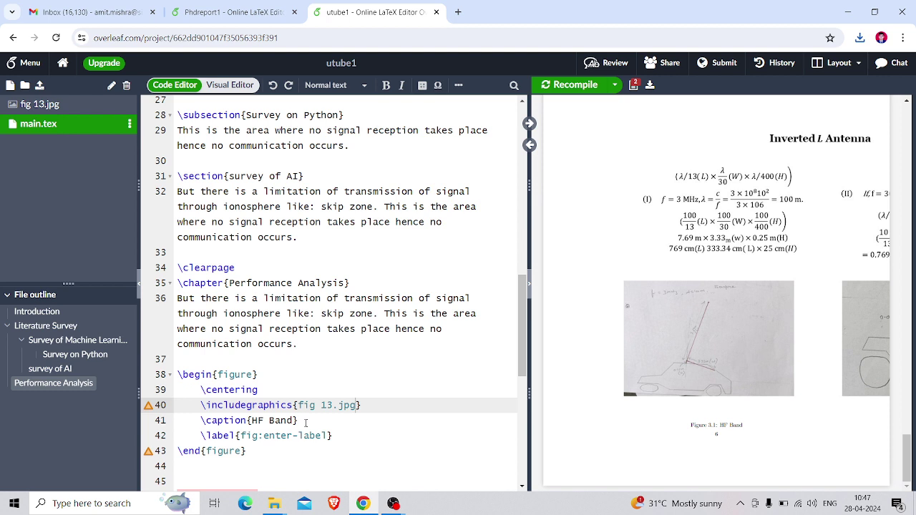
- Replace the \centering command in the figure environment with \left and recompile the document
click(266, 389)
key(BackSpace)
key(BackSpace)
key(BackSpace)
key(BackSpace)
key(BackSpace)
key(BackSpace)
key(BackSpace)
key(BackSpace)
key(BackSpace)
key(BackSpace)
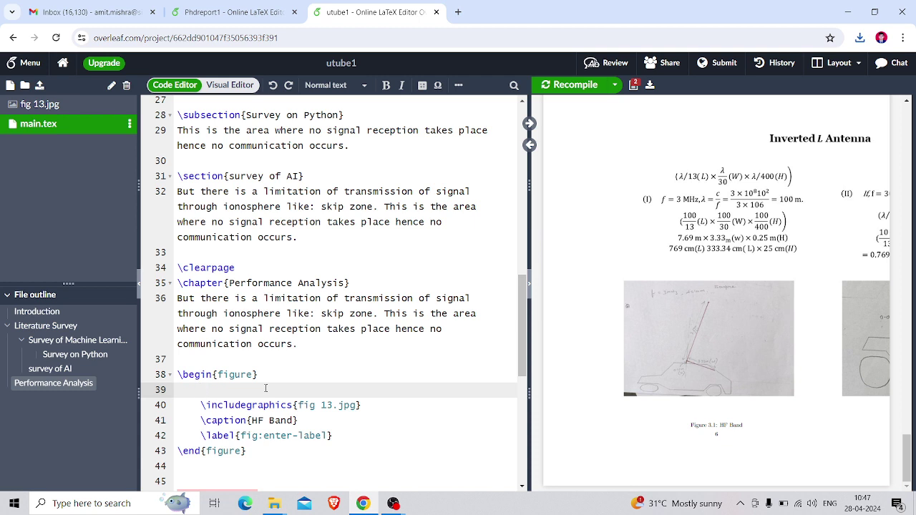
key(ctrl+s)
text(\lef)
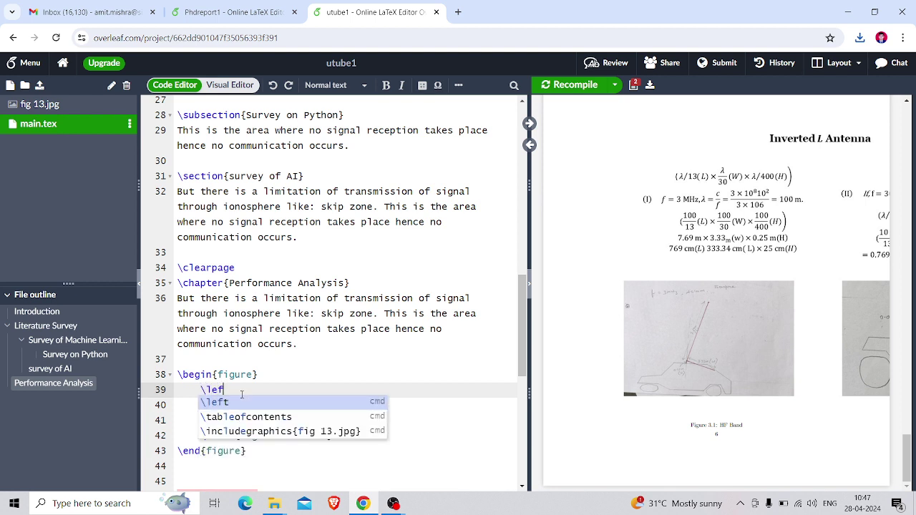
text(t)
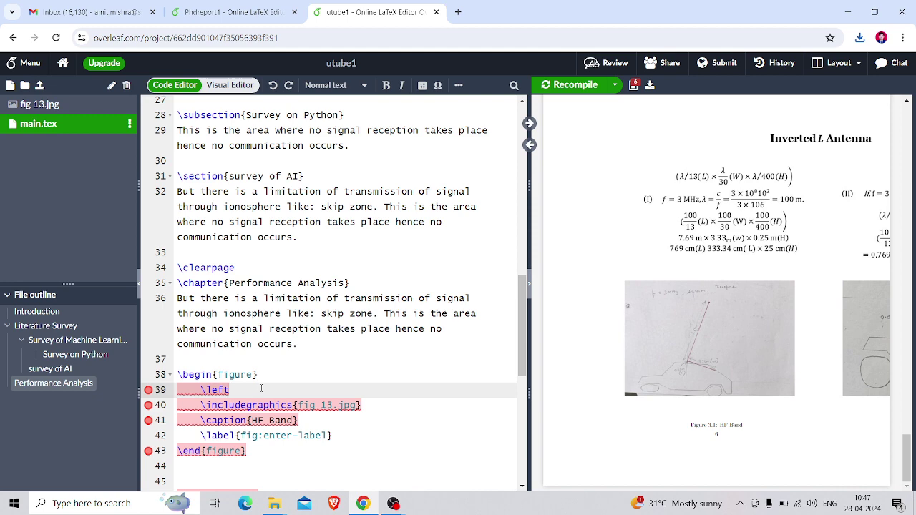
- Look through the Phdreport1 source above its figure block for reference and return to the utube1 project
click(234, 6)
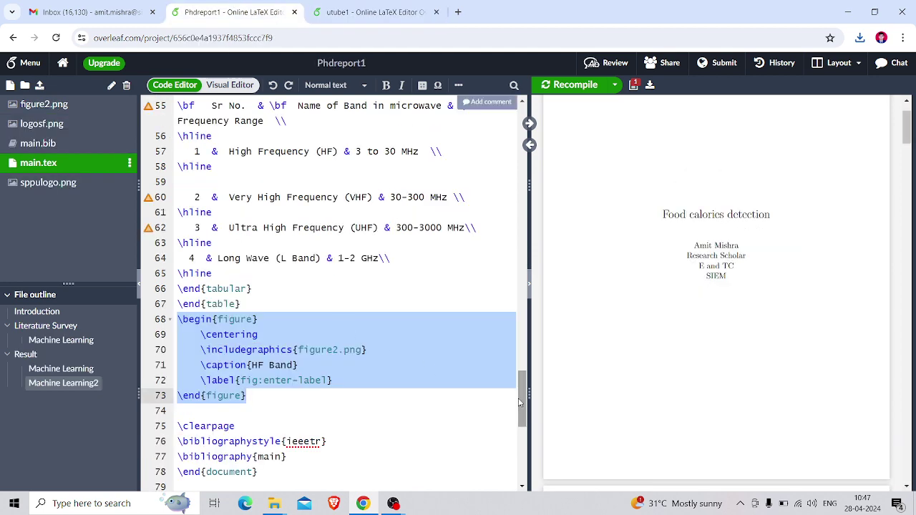
drag(522, 402, 539, 329)
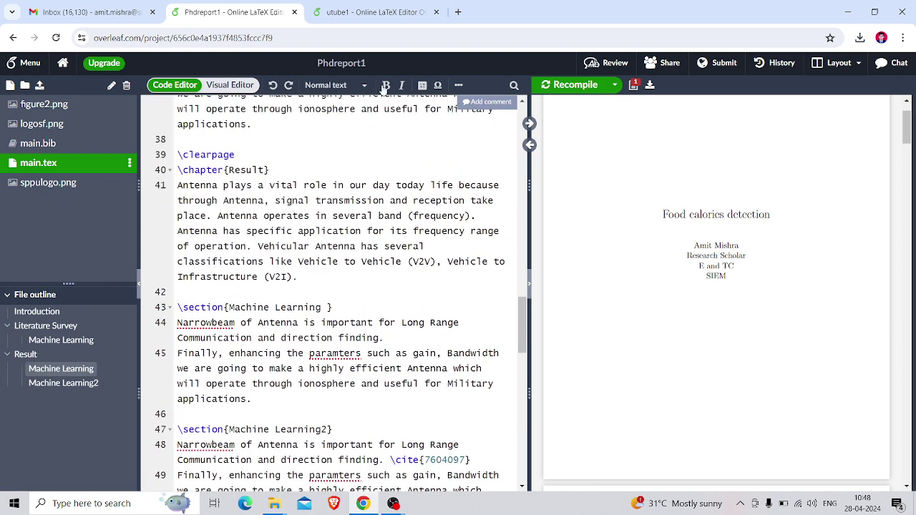
click(382, 8)
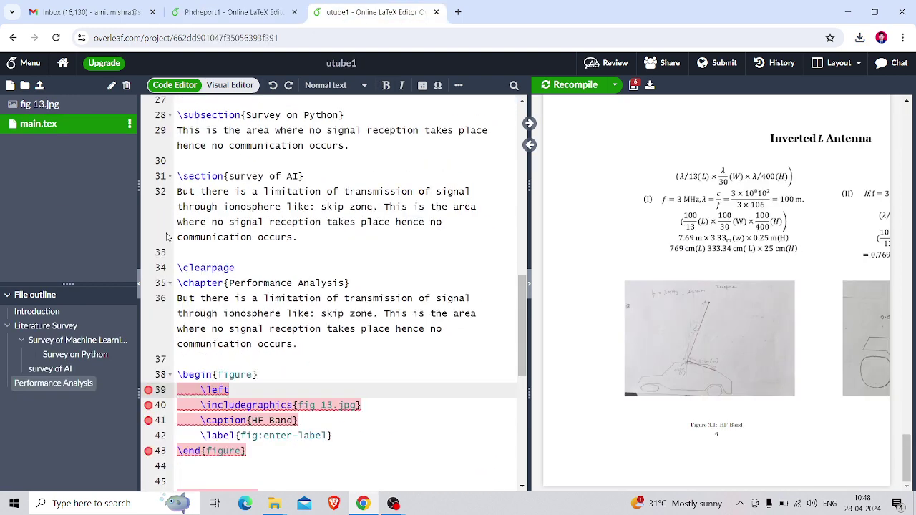
- Upload the image figure 1.png from the Downloads folder into the utube1 project
click(40, 85)
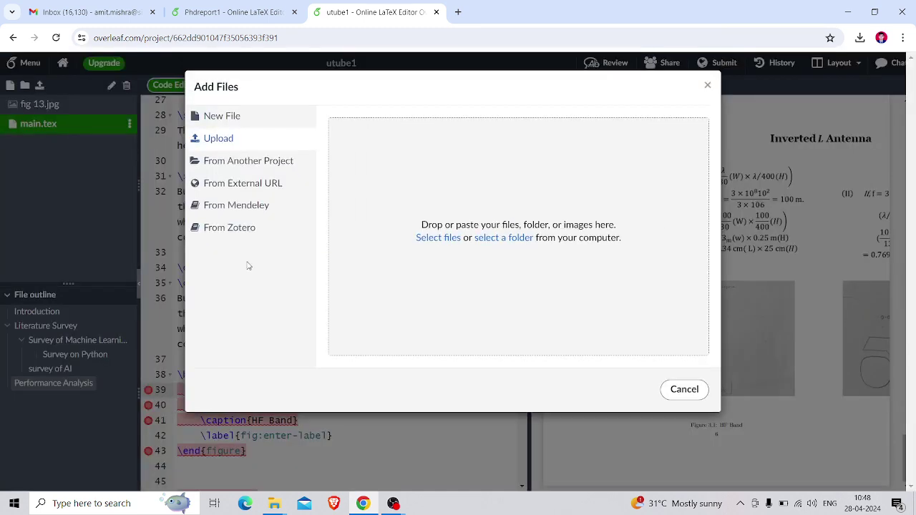
click(436, 239)
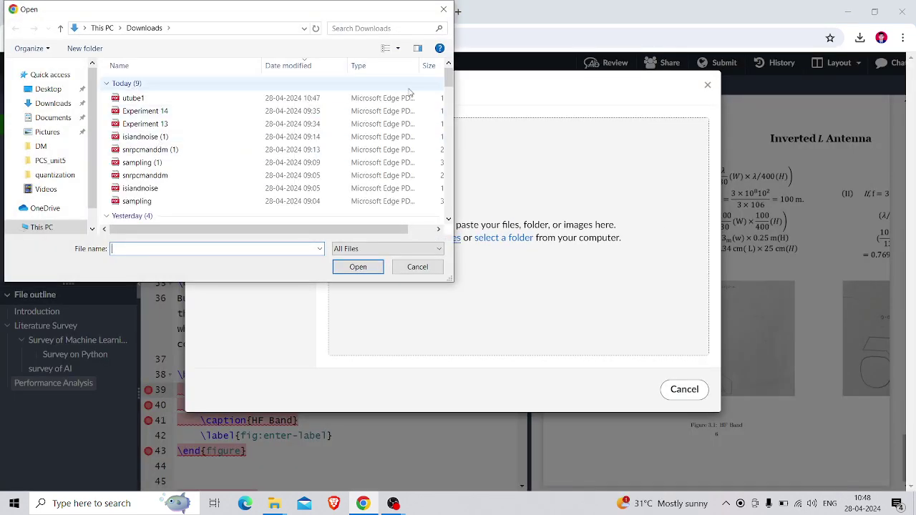
drag(449, 85, 436, 179)
scroll(435, 179, up, 2)
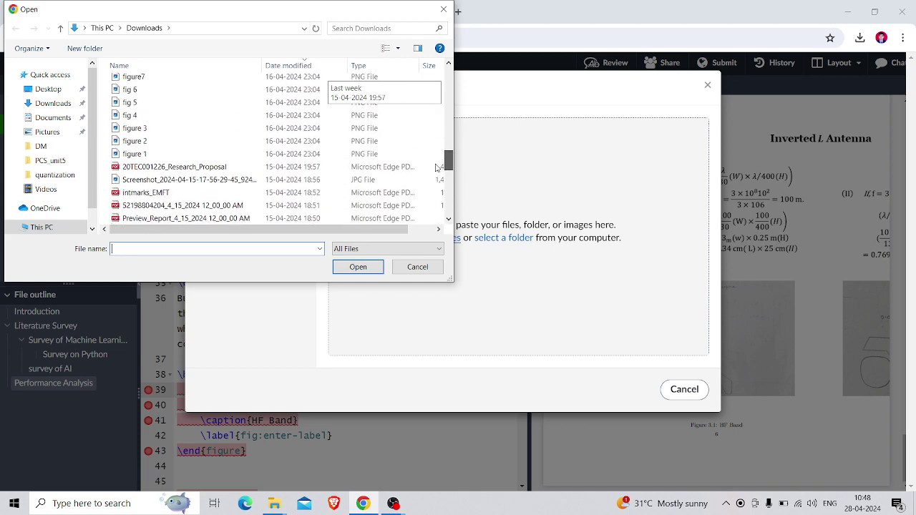
double_click(161, 154)
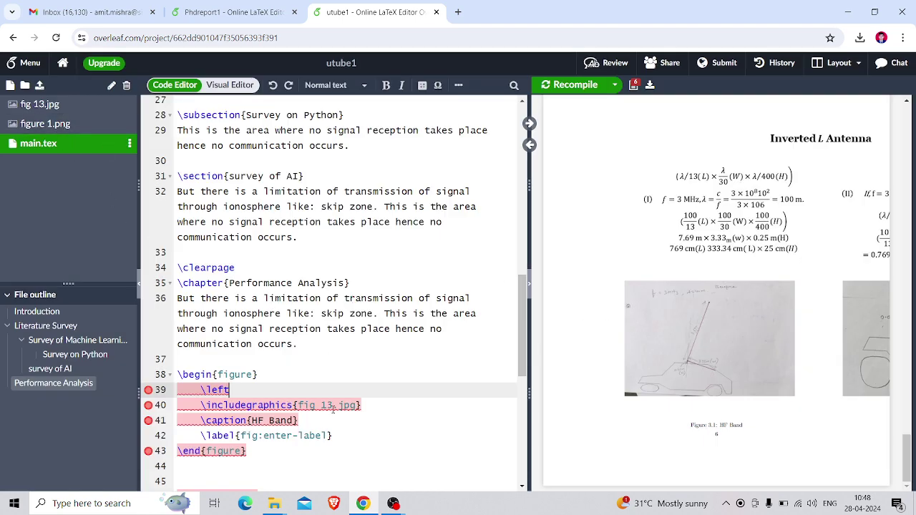
- Change the file in the figure's \includegraphics command to figure 1.png and recompile the document
click(355, 406)
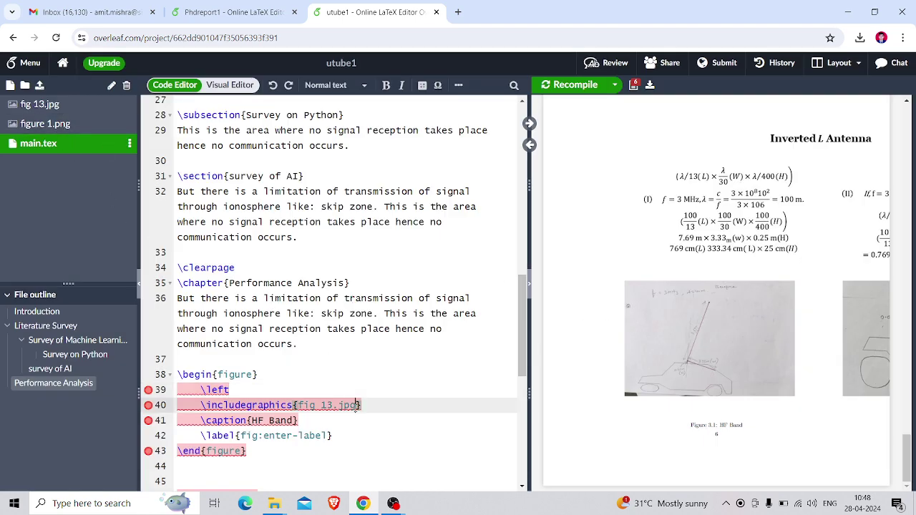
key(BackSpace)
key(BackSpace)
key(BackSpace)
key(BackSpace)
key(BackSpace)
key(BackSpace)
key(BackSpace)
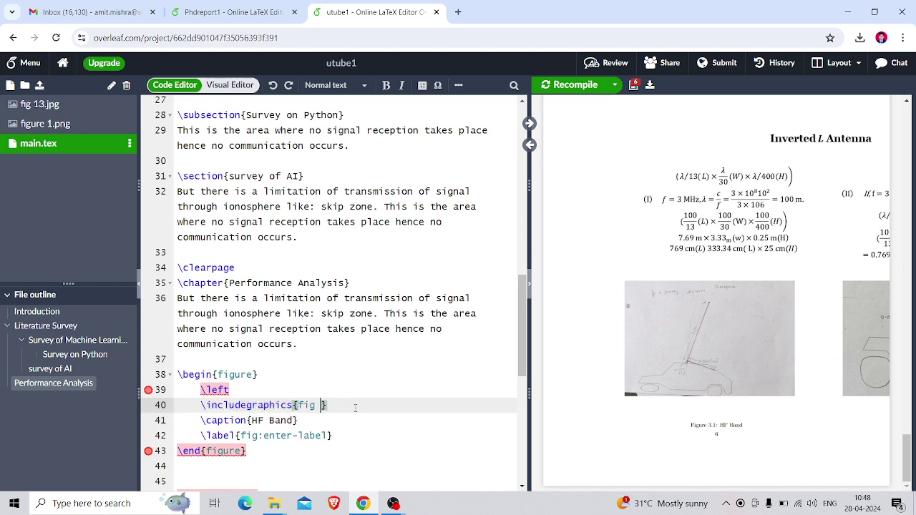
text(ure)
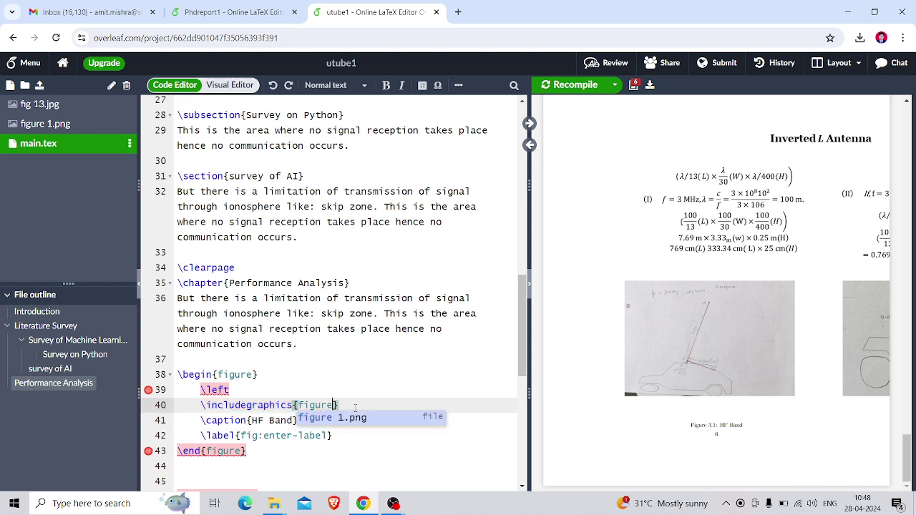
text(1)
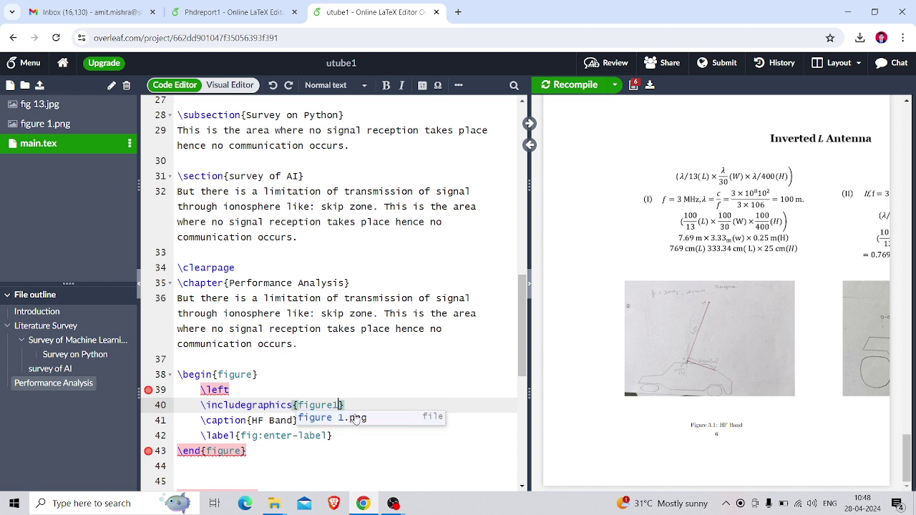
click(356, 418)
key(ctrl+s)
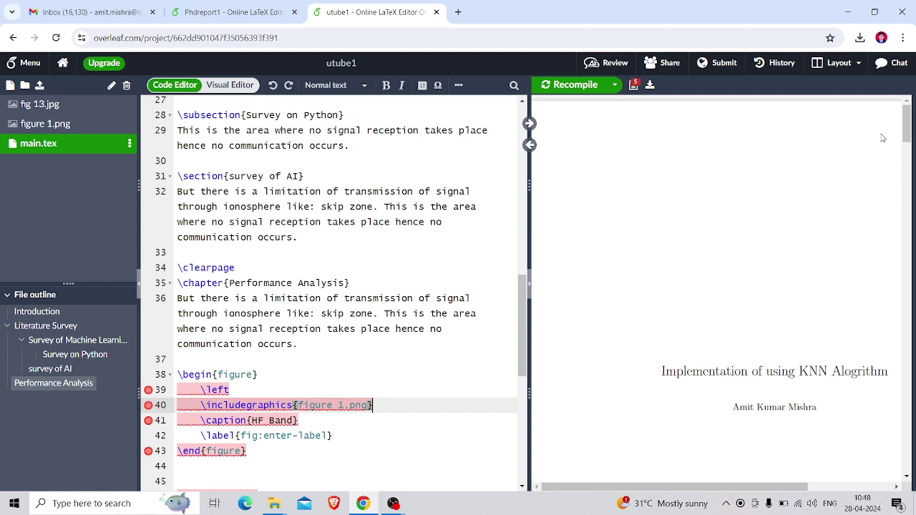
- Download the compiled PDF, open utube1 (1).pdf, and check its pages through the figure in the Performance Analysis chapter
click(649, 94)
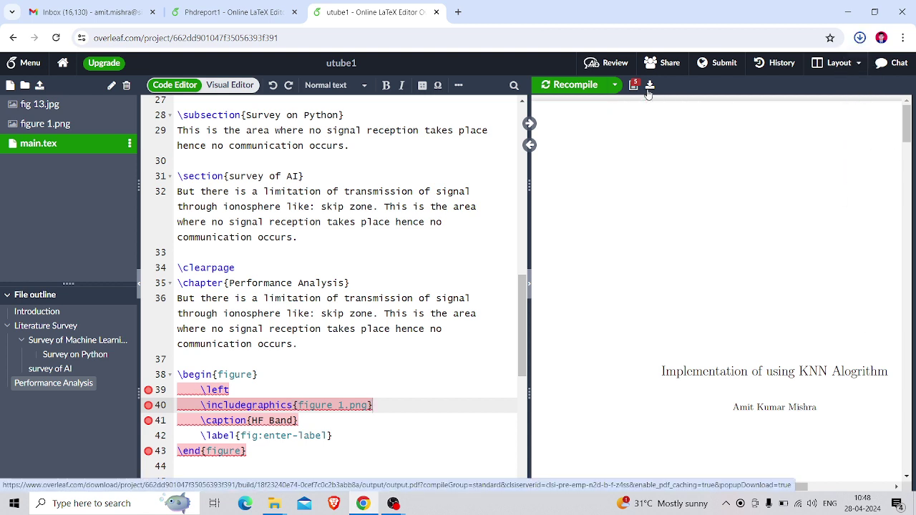
click(738, 68)
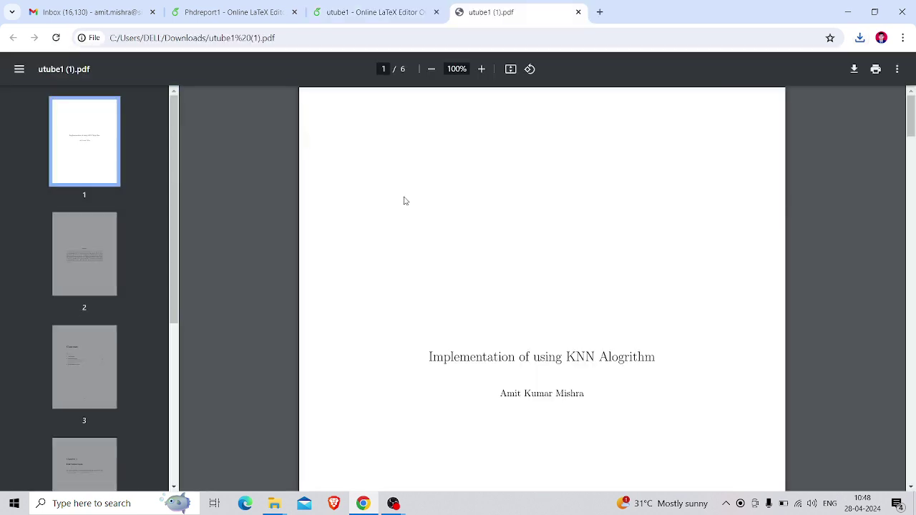
click(68, 278)
key(Down)
key(Down)
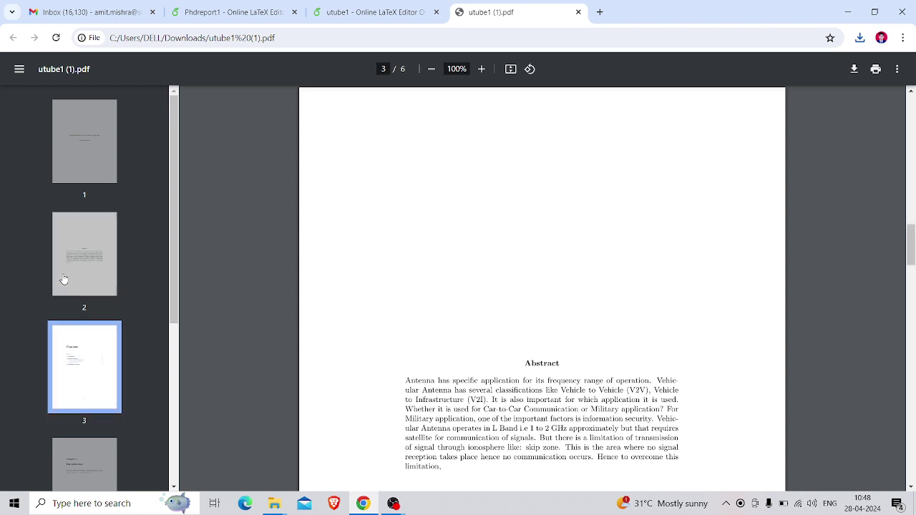
key(Down)
key(Down)
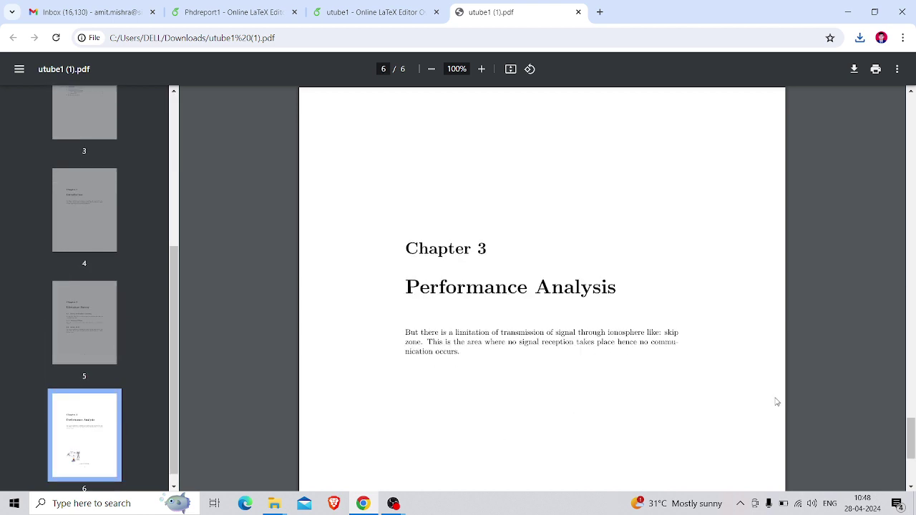
drag(912, 433, 911, 456)
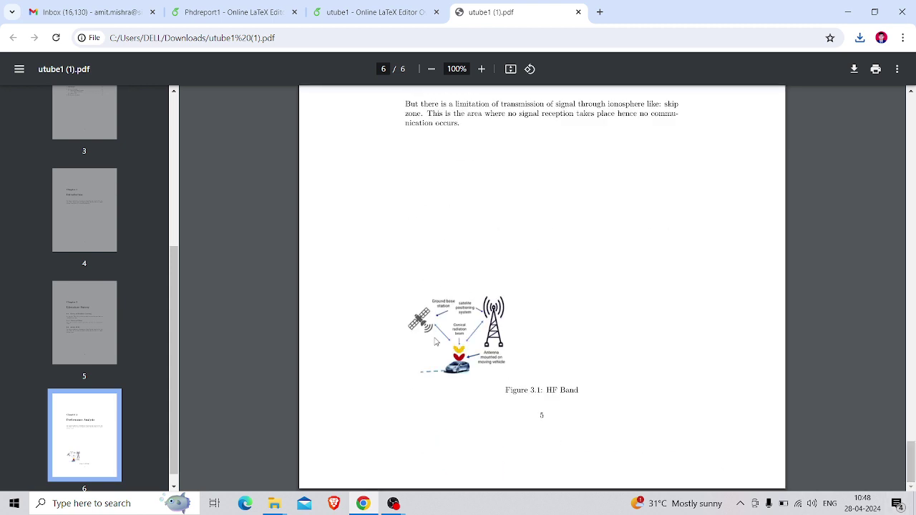
- Return to the utube1 source, replace \left in the figure environment with \centering, and recompile the document
click(364, 12)
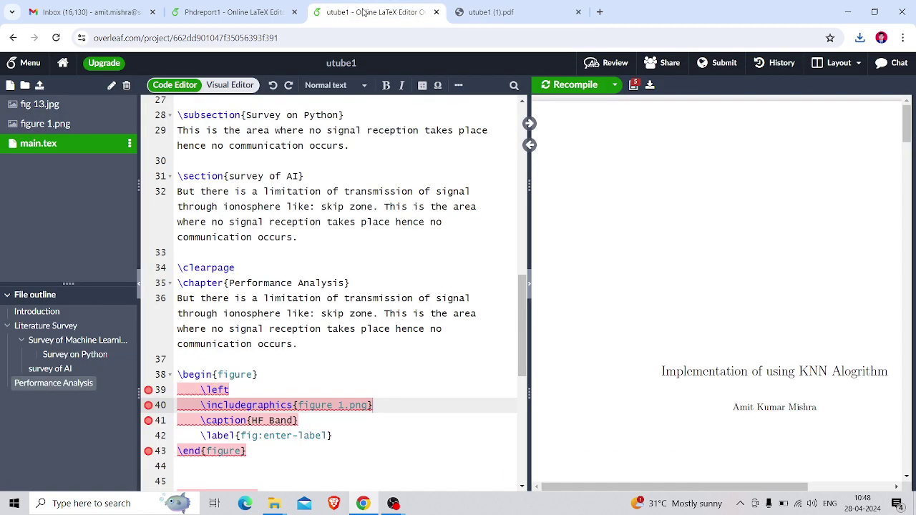
click(235, 388)
key(BackSpace)
key(BackSpace)
key(BackSpace)
key(BackSpace)
key(BackSpace)
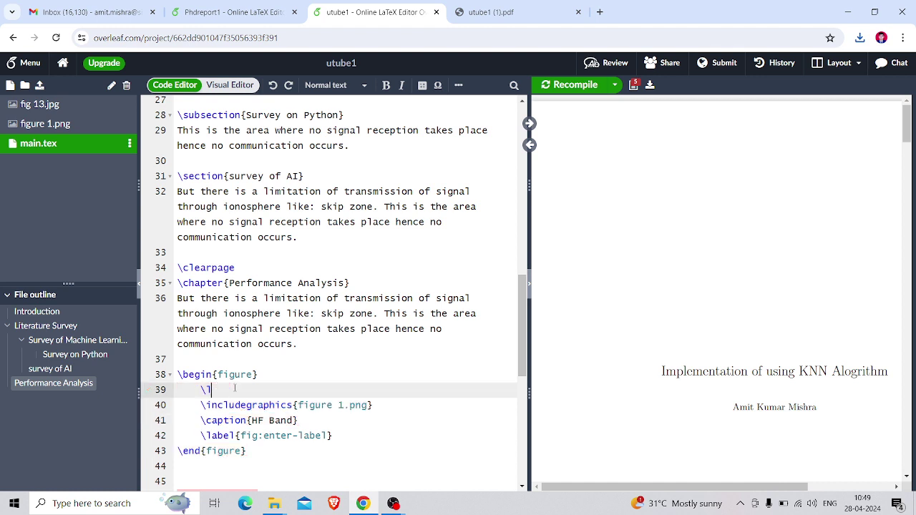
text(\cen)
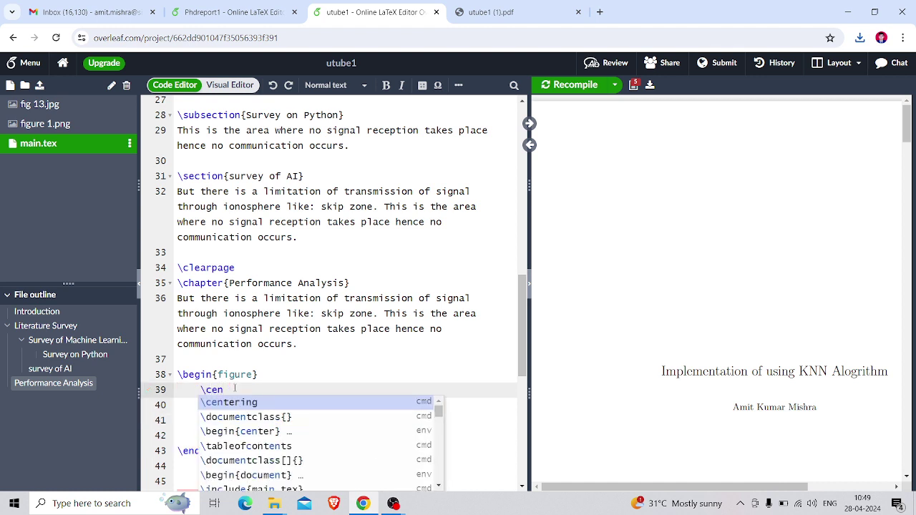
click(241, 402)
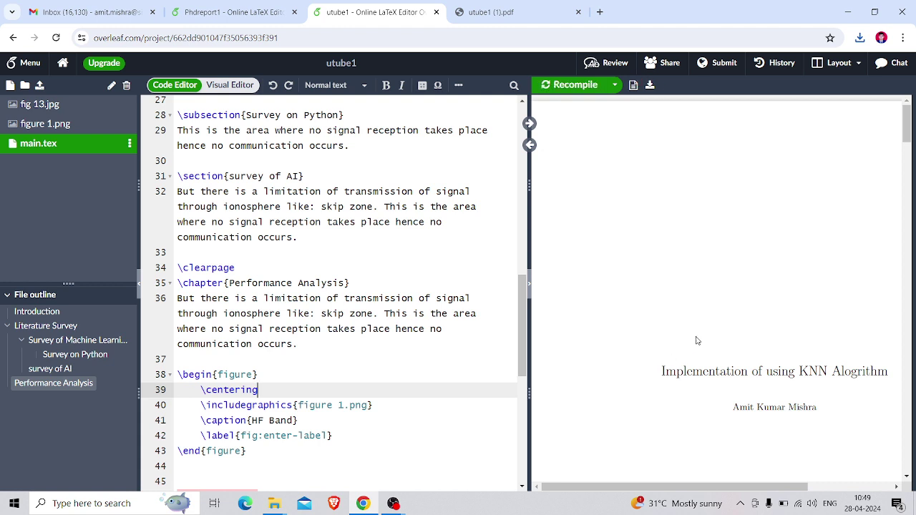
- Close the old PDF, download the new one, and check utube1 (2).pdf through the figure on the Performance Analysis page
click(579, 12)
click(649, 85)
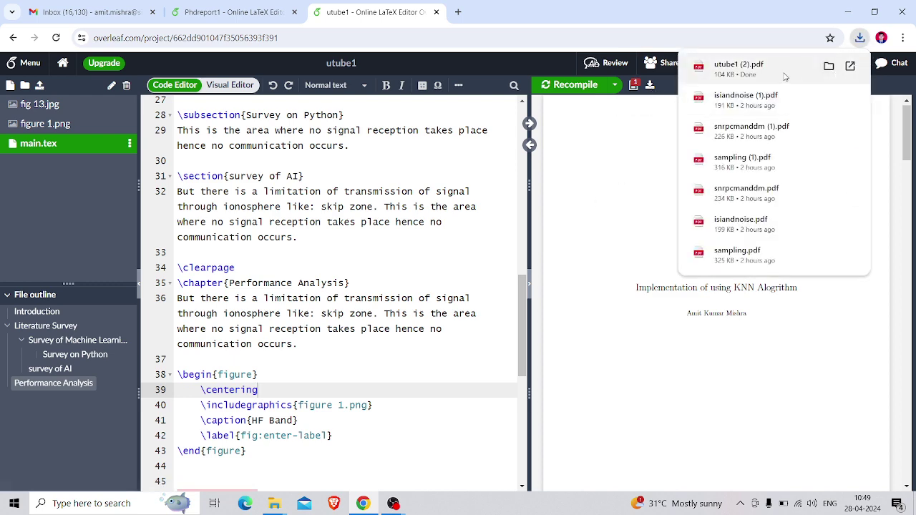
click(784, 76)
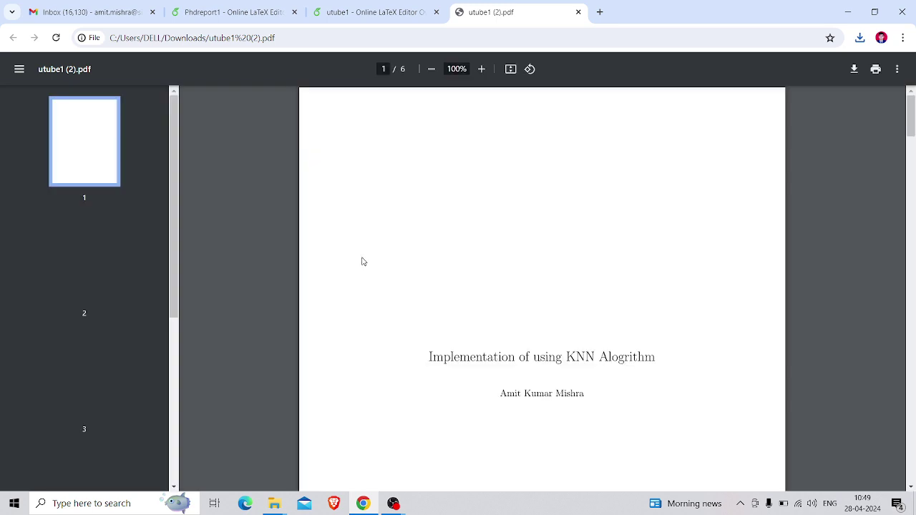
click(93, 263)
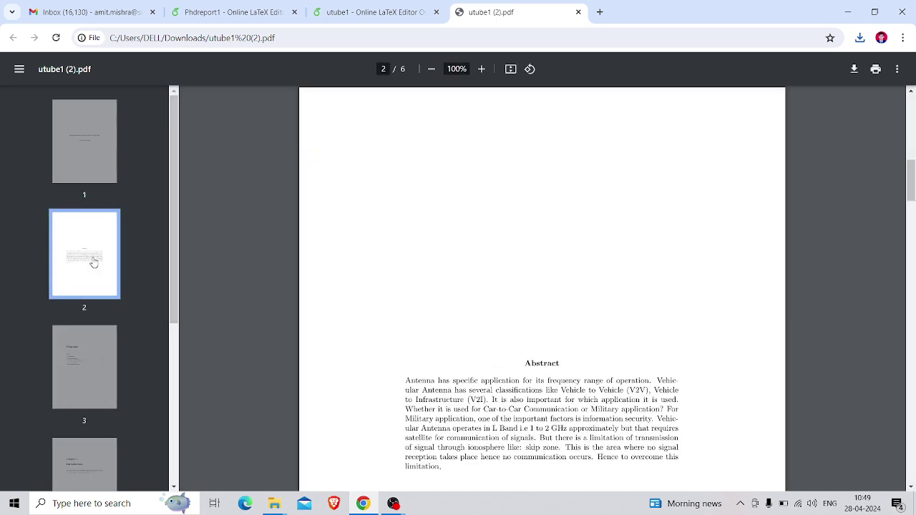
key(Down)
key(Down)
key(Down)
key(Down)
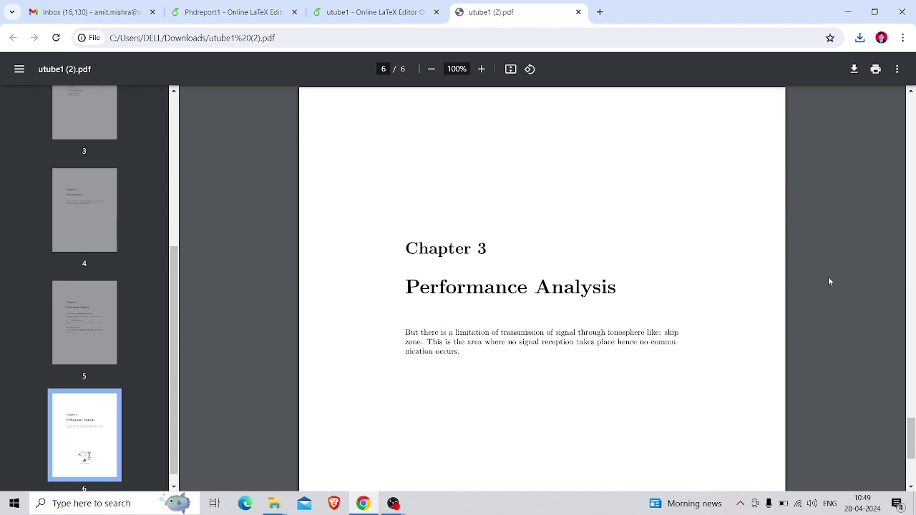
drag(913, 427, 912, 468)
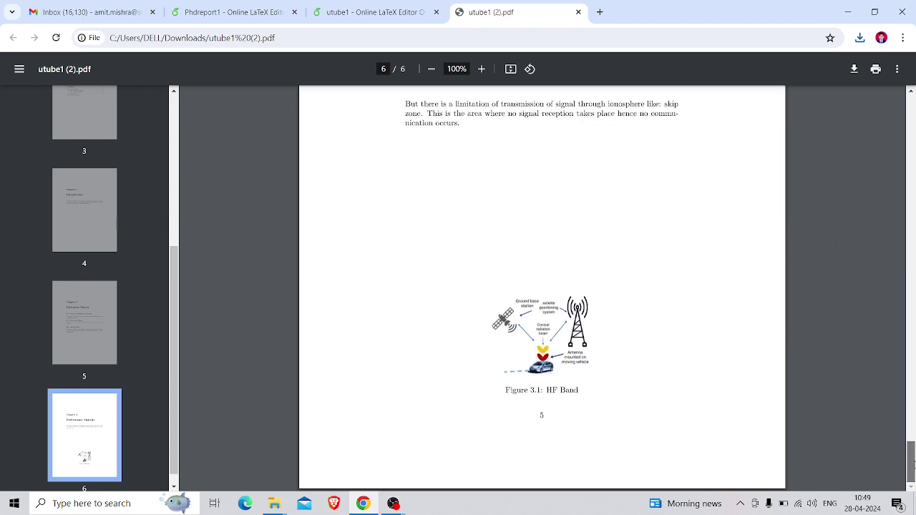
scroll(912, 468, up, 3)
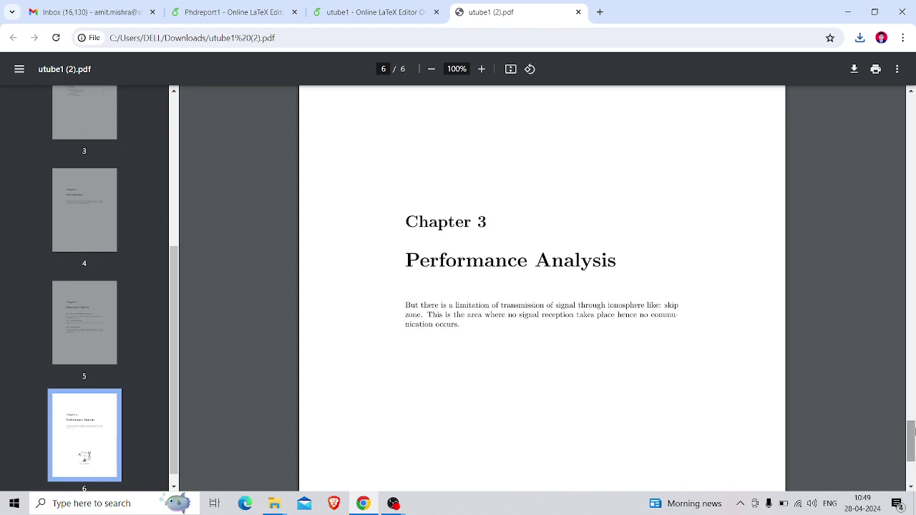
- Return to the utube1 source, place the cursor on empty line 45 below the figure block, and recompile
click(348, 4)
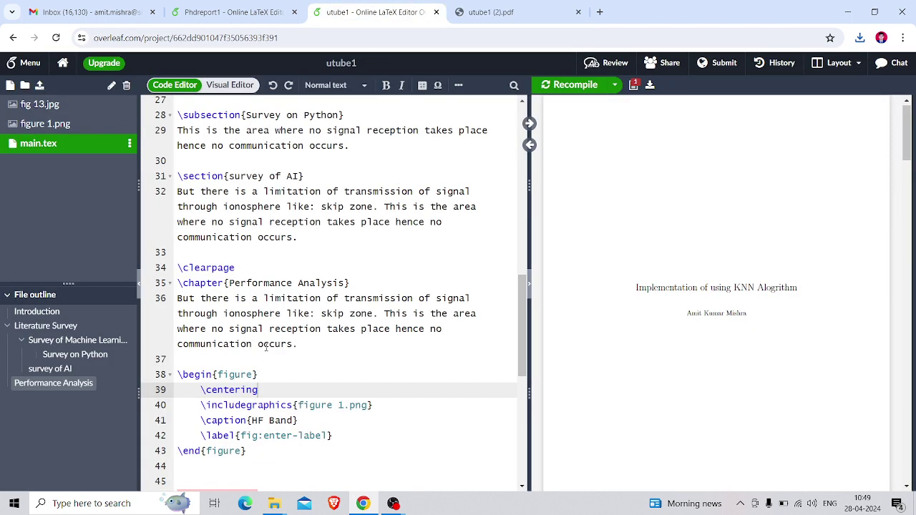
click(244, 358)
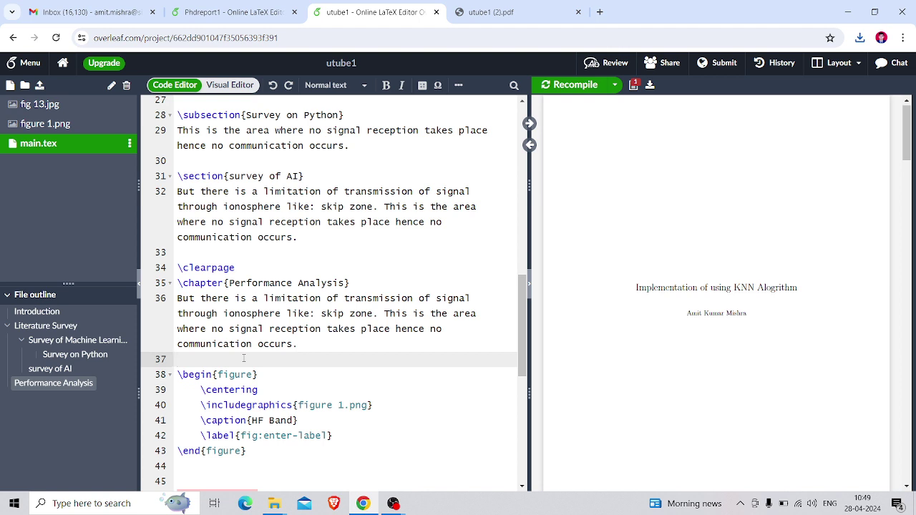
click(270, 451)
key(Down)
key(Down)
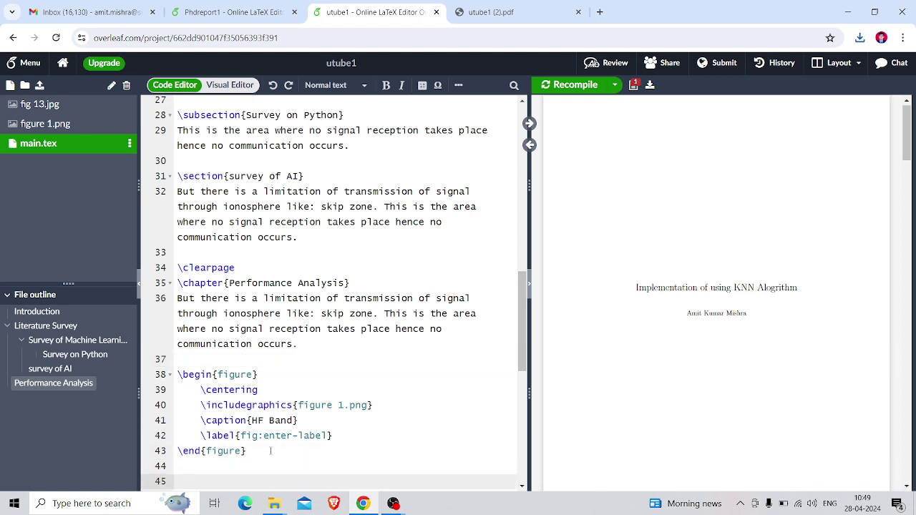
key(ctrl+s)
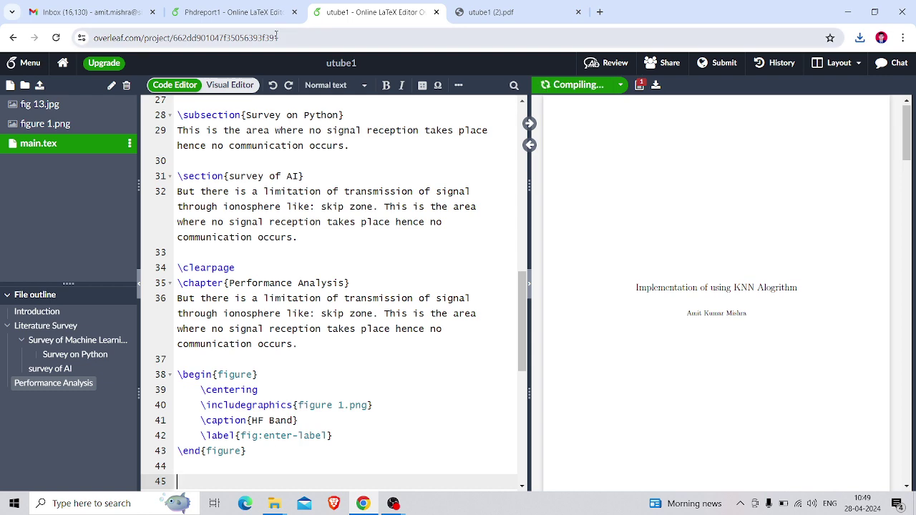
- Copy the microwave band table code from \caption through \end{table} in Phdreport1 and paste it below the figure block in utube1
click(257, 15)
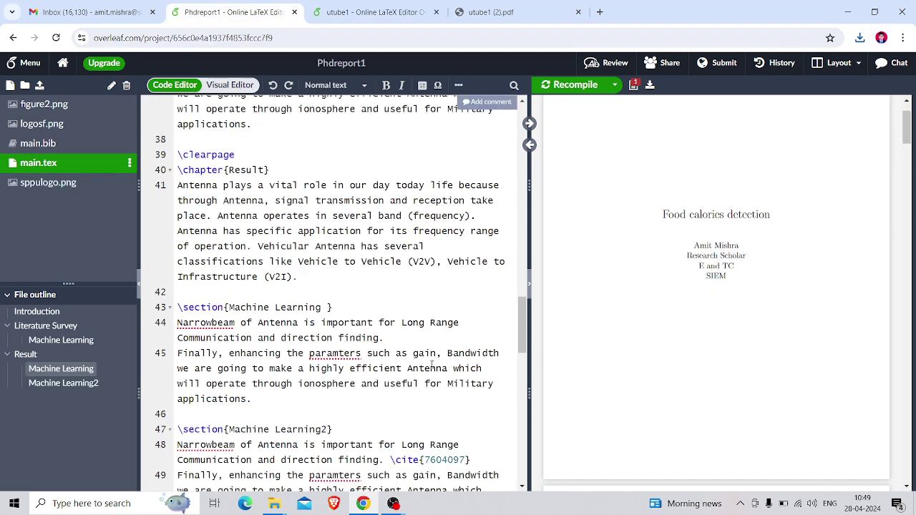
drag(523, 328, 527, 383)
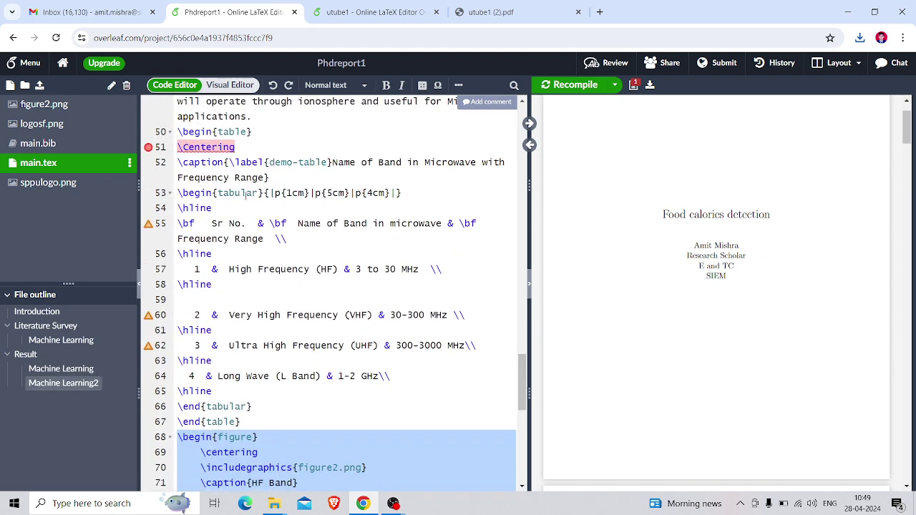
drag(178, 162, 274, 423)
key(ctrl+c)
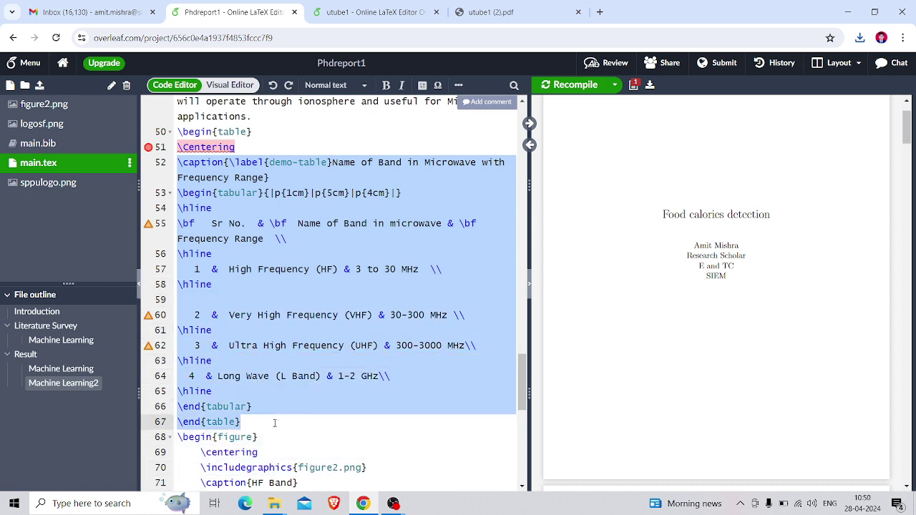
key(ctrl+Tab)
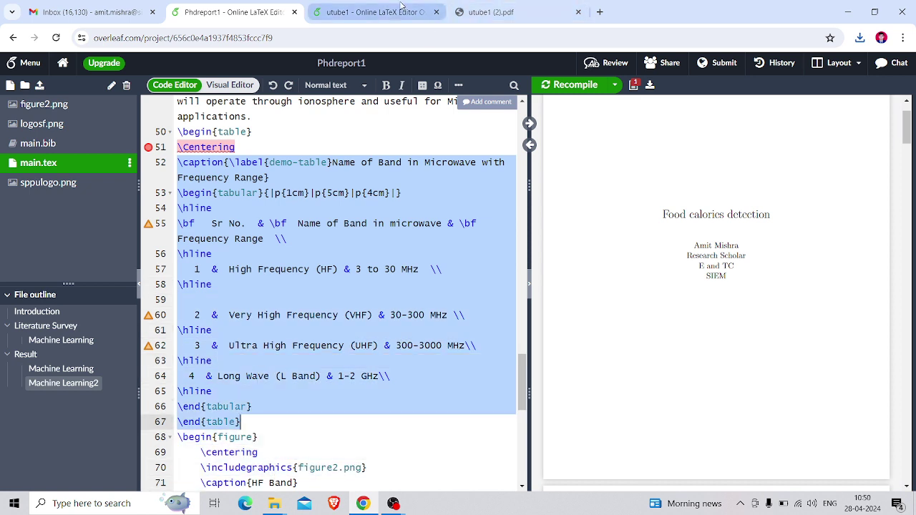
key(ctrl+v)
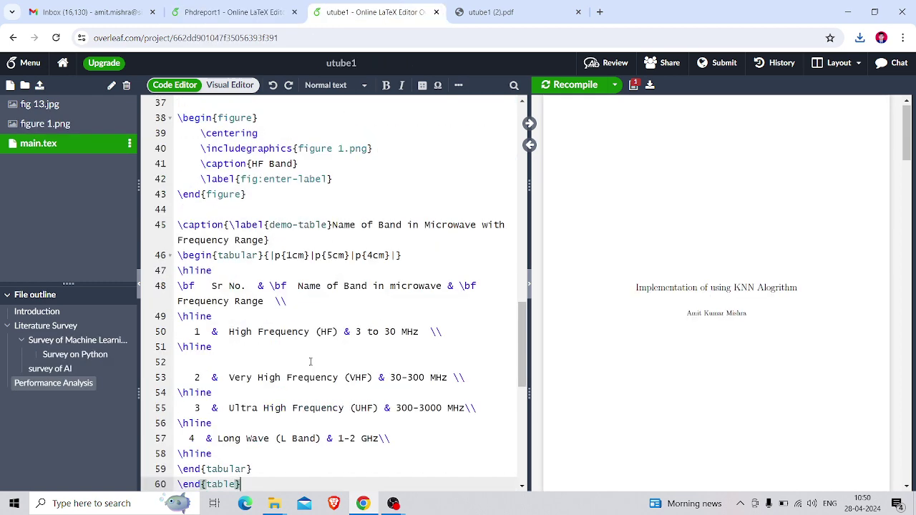
scroll(523, 352, up, 1)
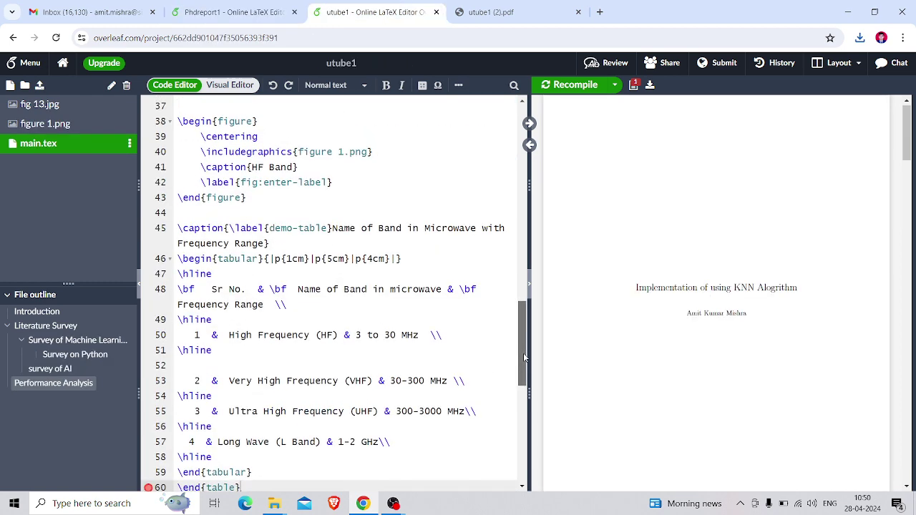
drag(178, 272, 223, 272)
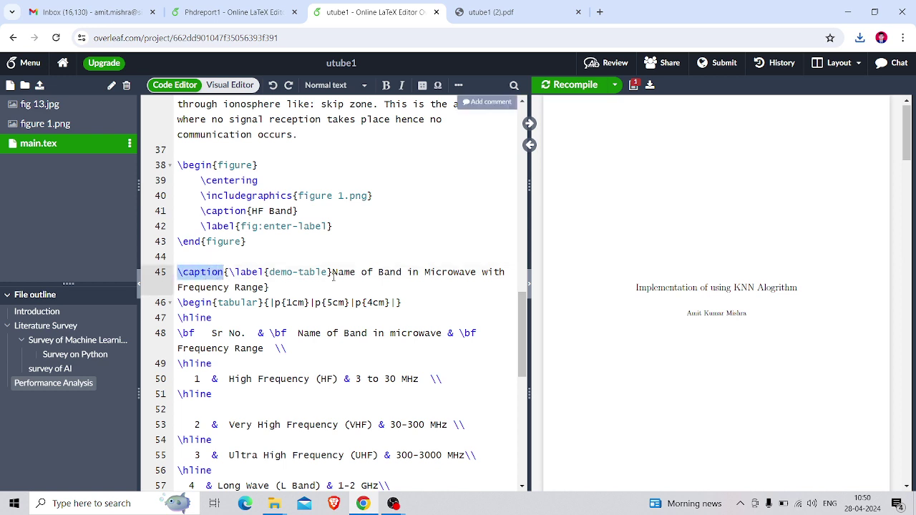
- Review the caption text of the pasted microwave band table in the utube1 source and recompile the document
drag(332, 273, 341, 288)
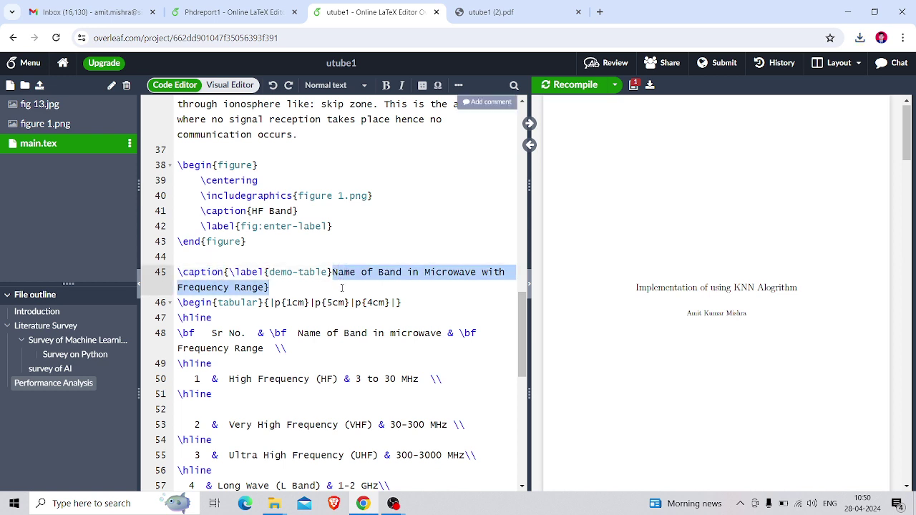
click(203, 302)
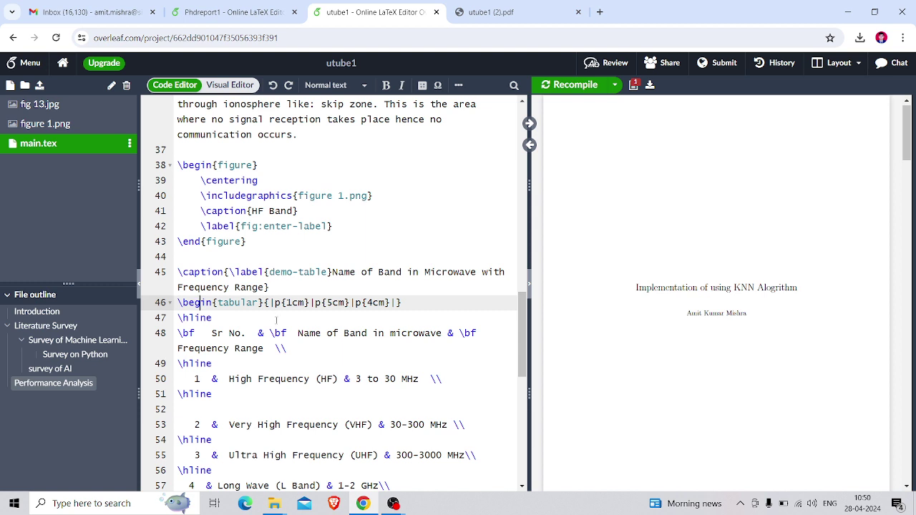
click(565, 84)
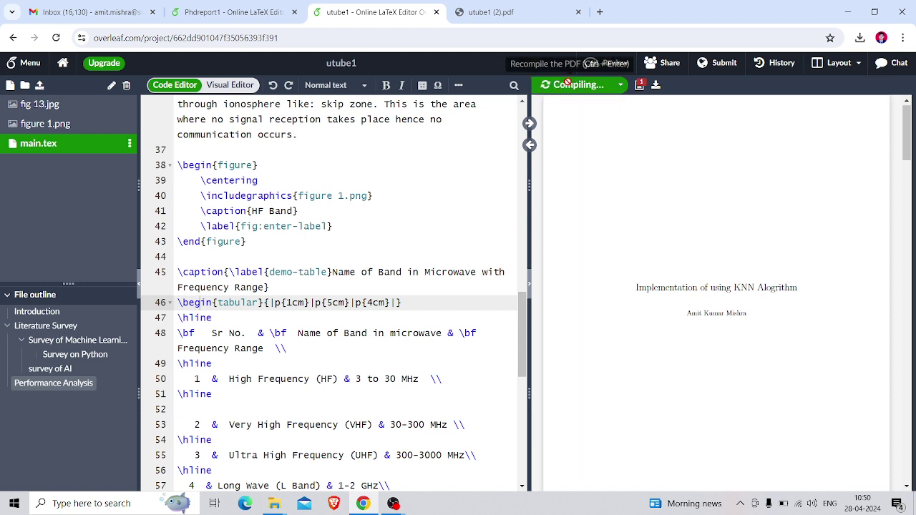
- Close the old PDF, download the new one, and check the table on the Performance Analysis page of utube1 (3).pdf
click(578, 13)
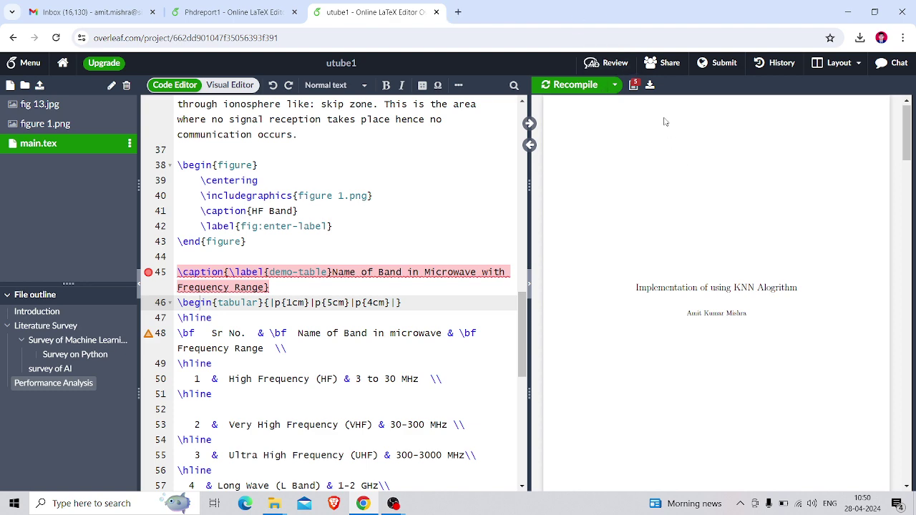
click(650, 86)
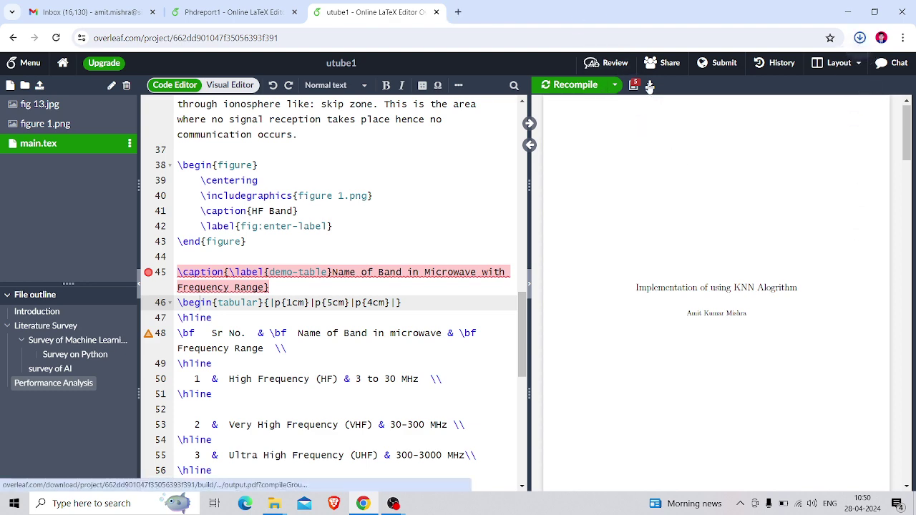
click(729, 69)
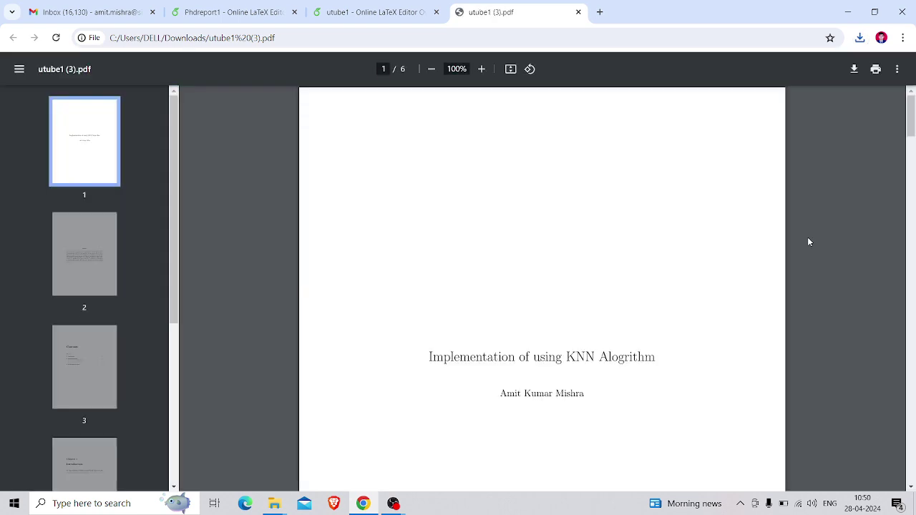
drag(911, 126, 912, 451)
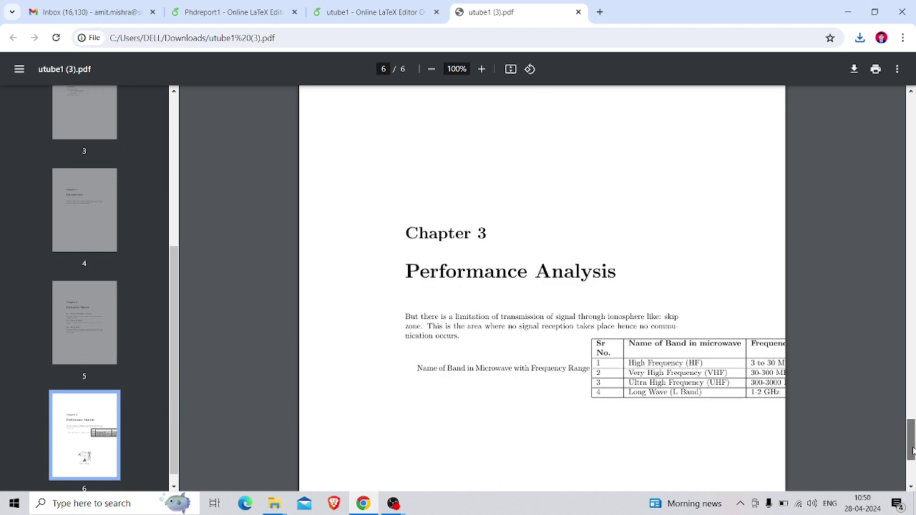
- Return to the utube1 source, insert \clearpage on line 44 between the figure block and the table caption, and recompile
click(354, 6)
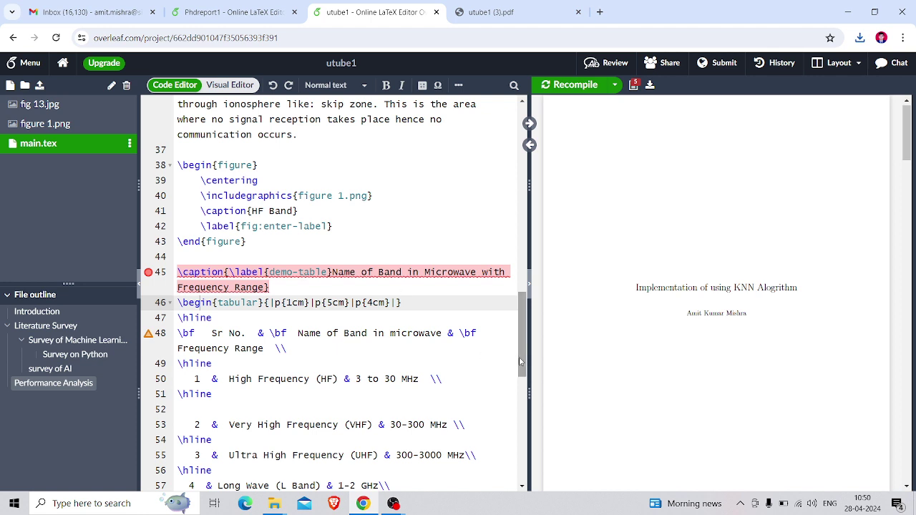
click(207, 259)
text(\clearpage)
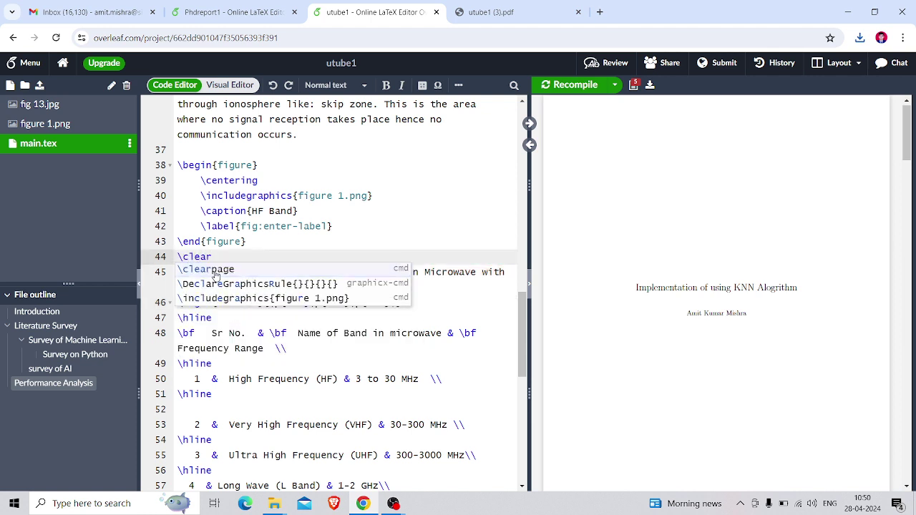
click(211, 269)
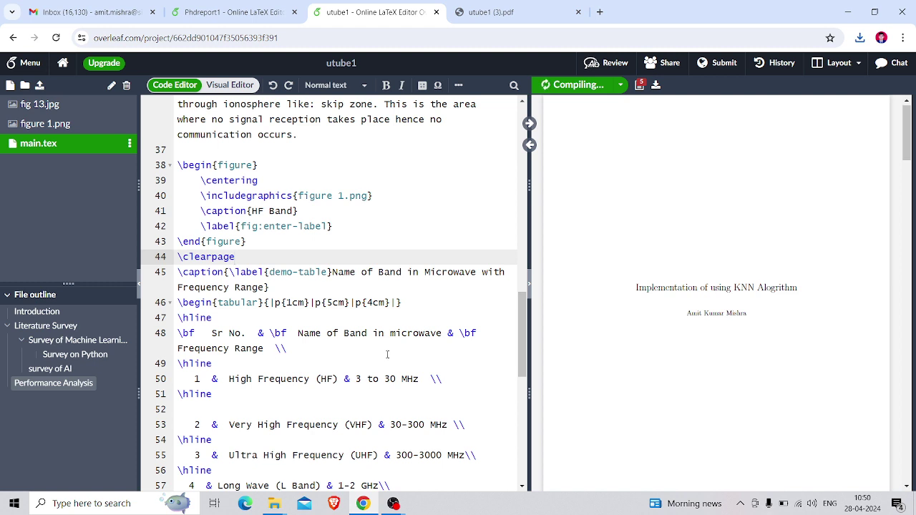
- Close the previous PDF, download the recompiled one, and check the table on the last page of utube1 (4).pdf
click(577, 14)
click(649, 85)
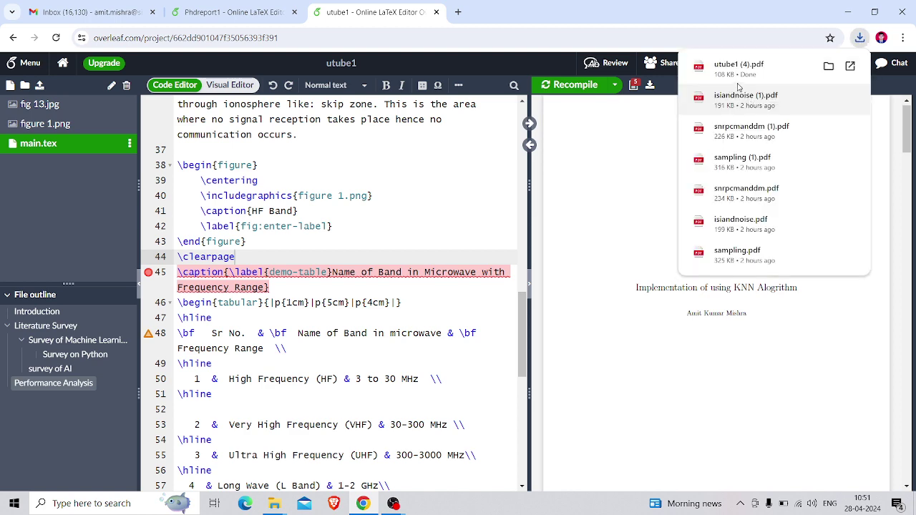
click(736, 69)
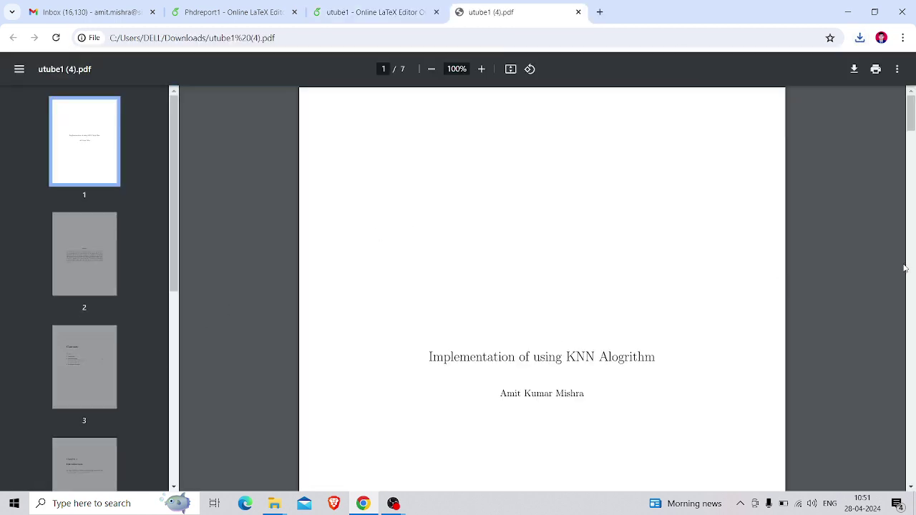
drag(912, 114, 911, 441)
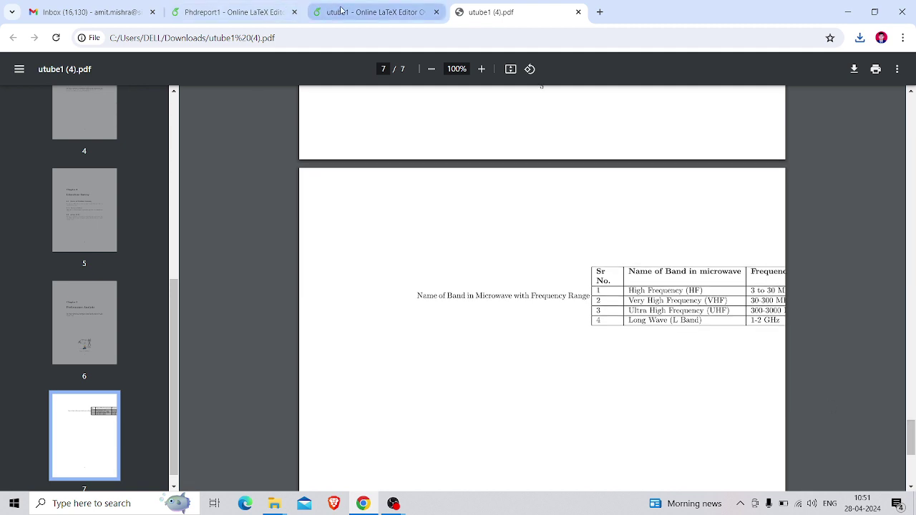
- Delete the \caption line above the tabular block in the utube1 source, recompile, and check the table in the PDF preview
click(372, 12)
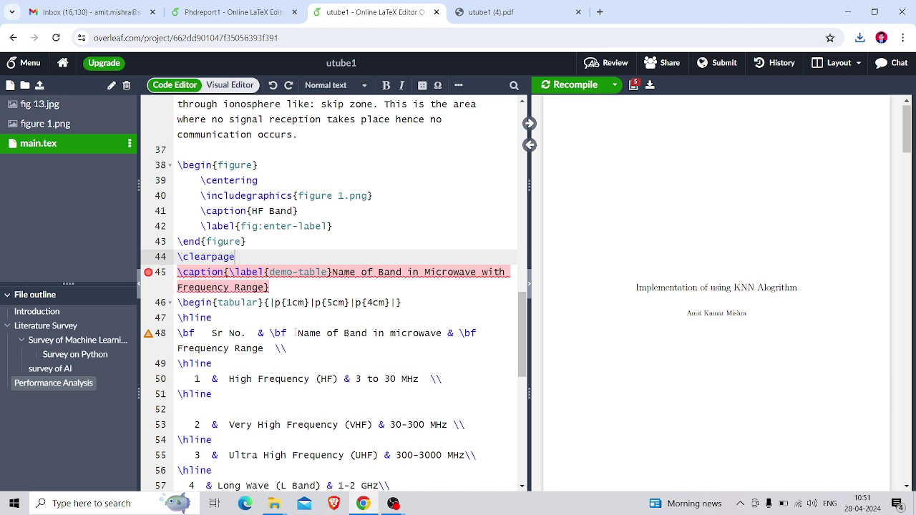
click(284, 287)
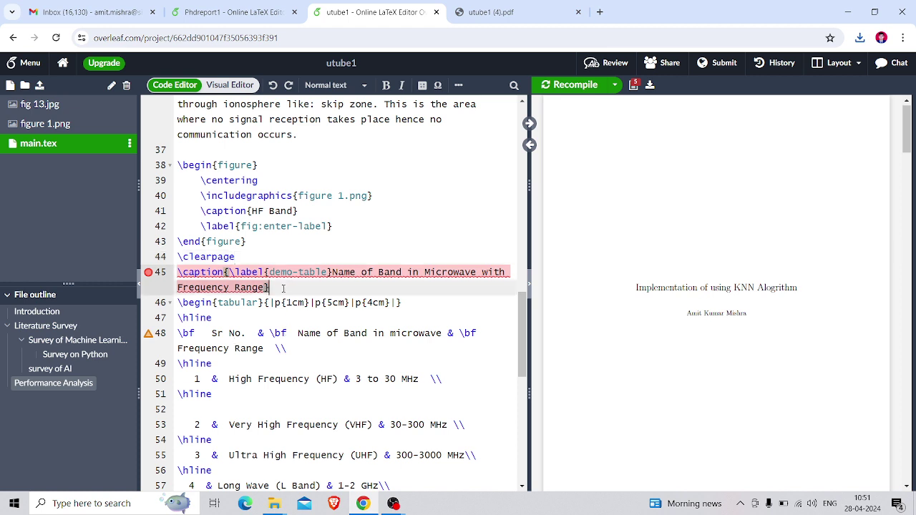
drag(269, 287, 177, 272)
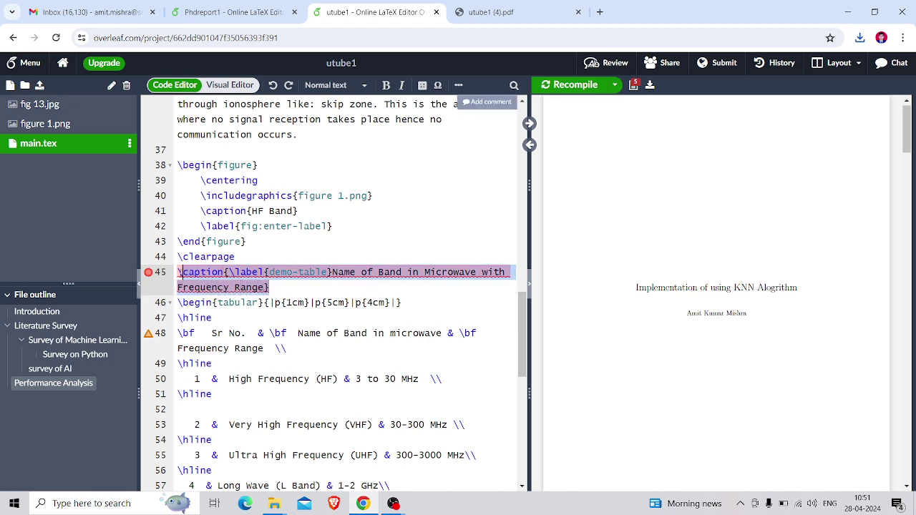
key(BackSpace)
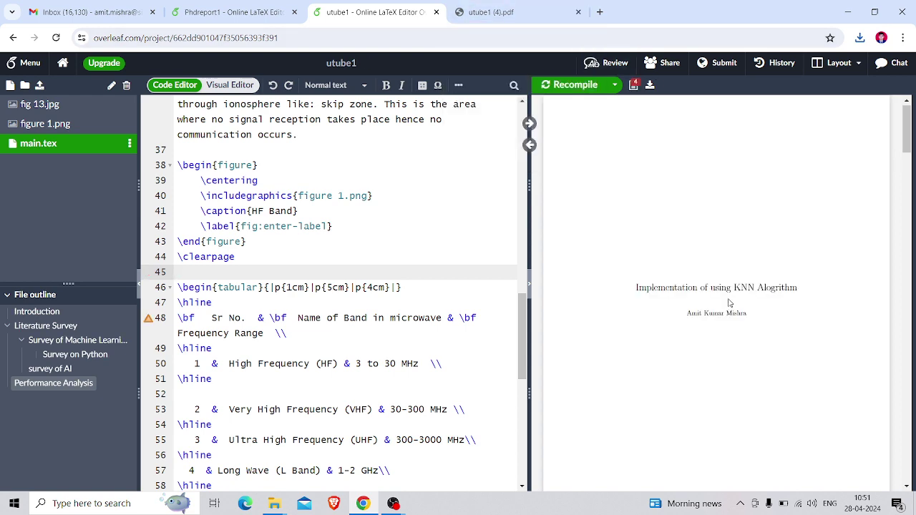
drag(910, 143, 913, 445)
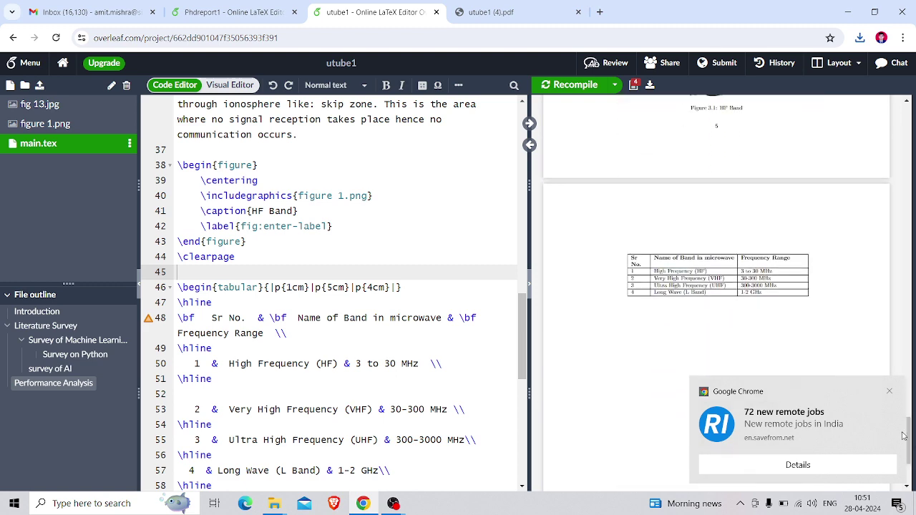
click(889, 392)
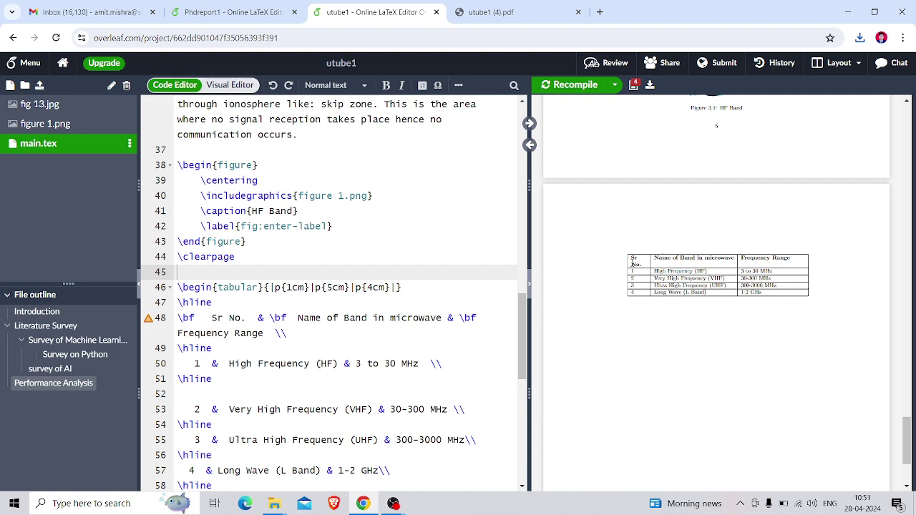
- Examine the table's header code: the \hline rules, \bf bold commands, & column separators and \\ row ending
scroll(530, 349, down, 1)
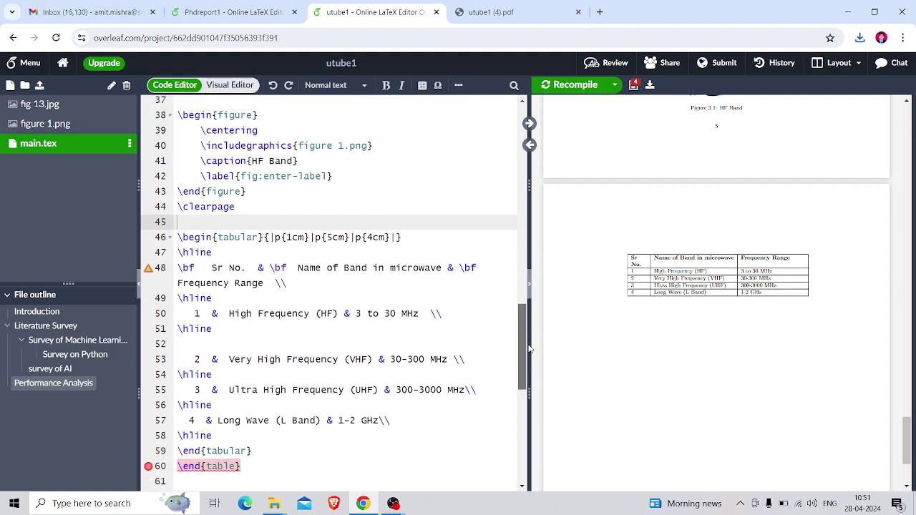
scroll(529, 348, down, 1)
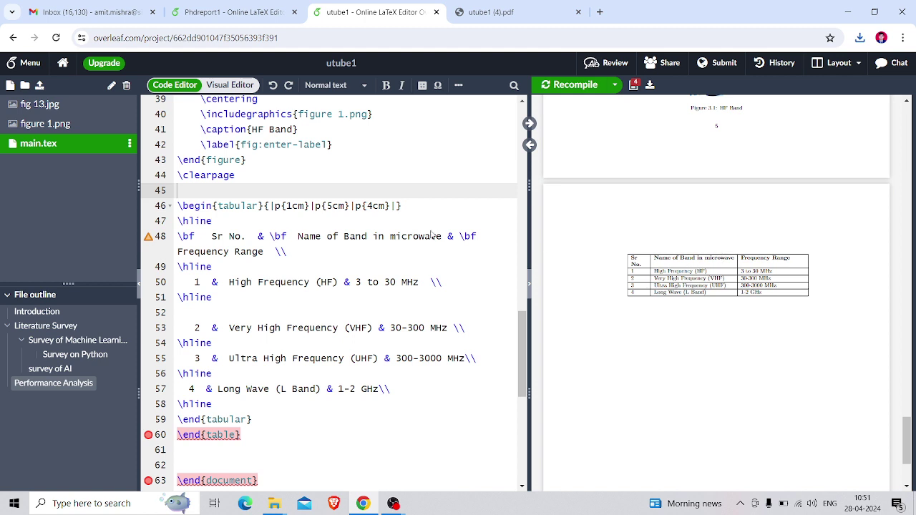
drag(218, 221, 178, 221)
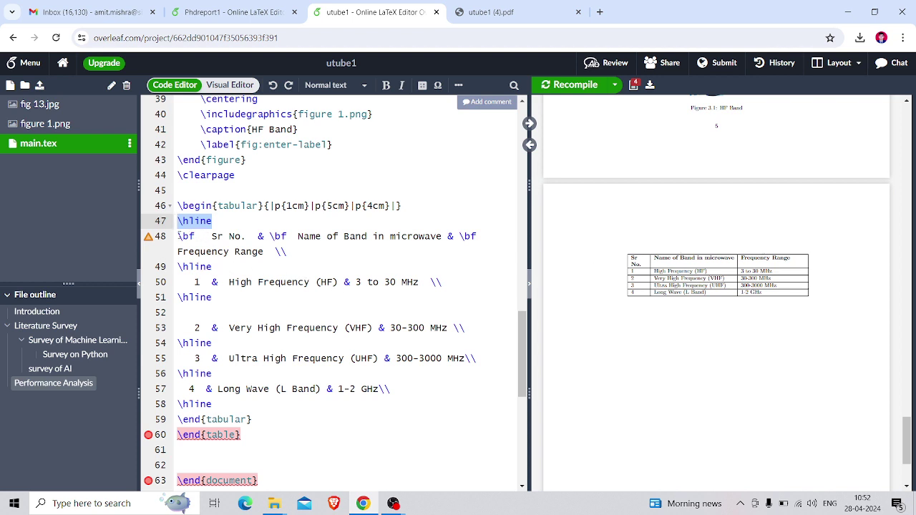
drag(178, 236, 196, 237)
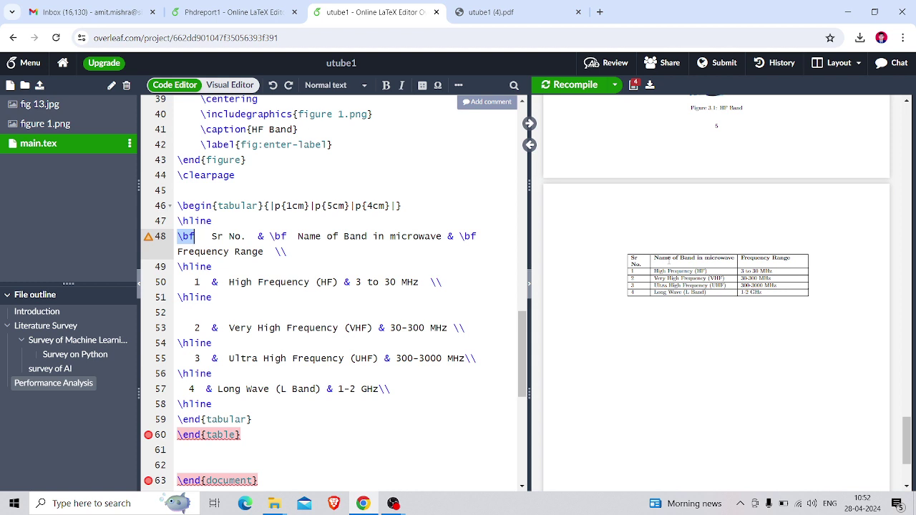
drag(212, 236, 246, 236)
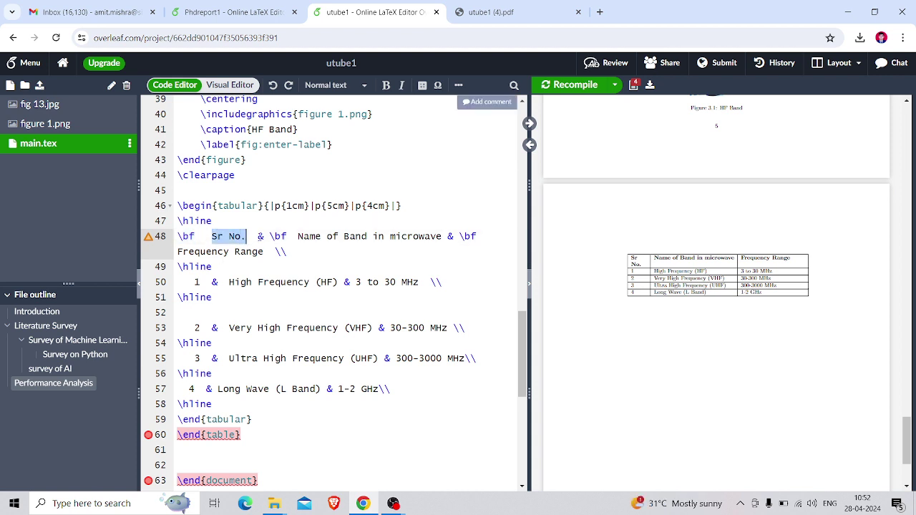
drag(258, 236, 265, 236)
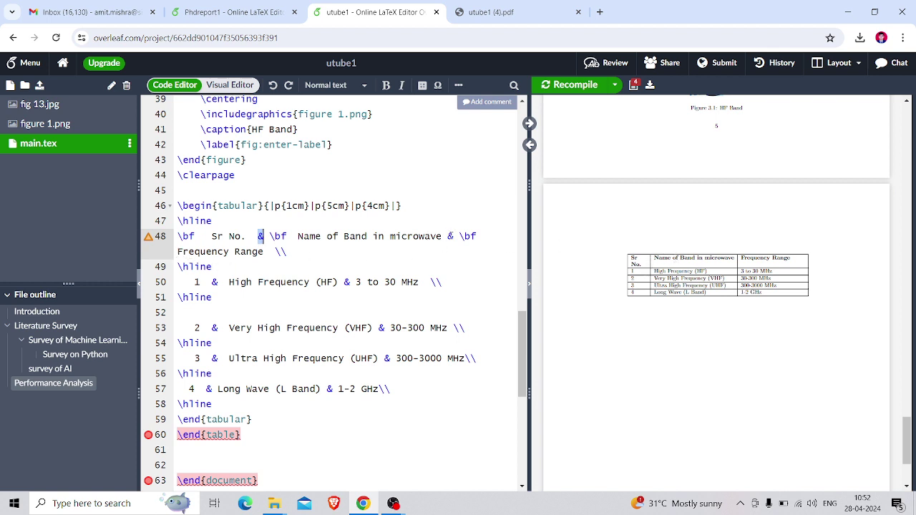
double_click(450, 236)
drag(274, 251, 289, 252)
drag(178, 268, 218, 266)
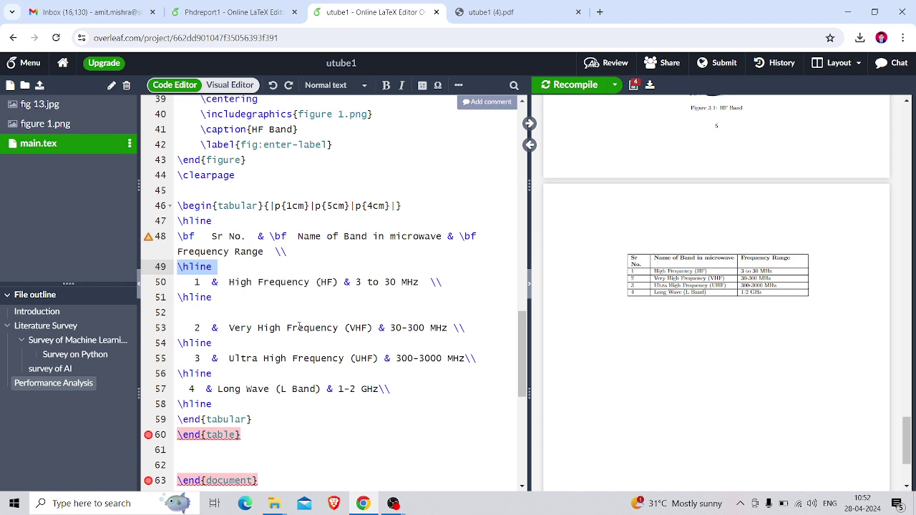
- Examine the table's data rows, its closing \hline and \end commands, and the three column widths in the tabular definition
double_click(196, 282)
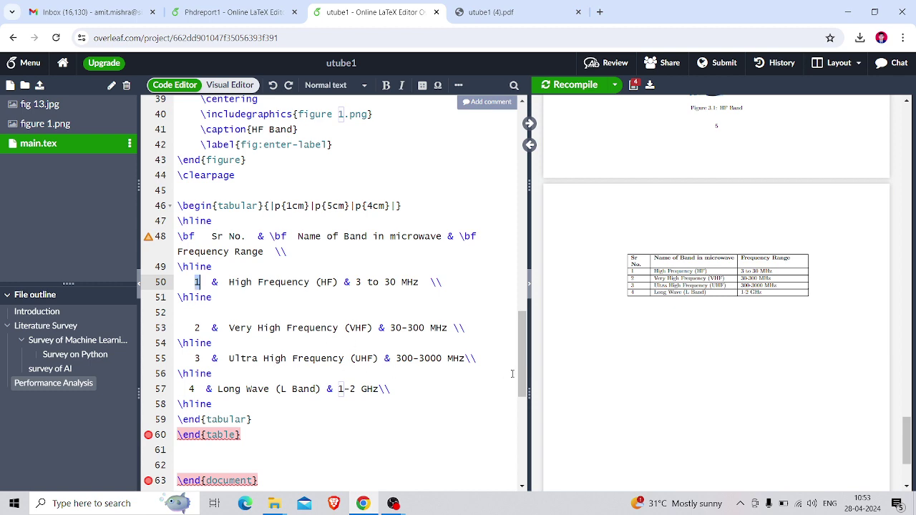
drag(528, 378, 526, 410)
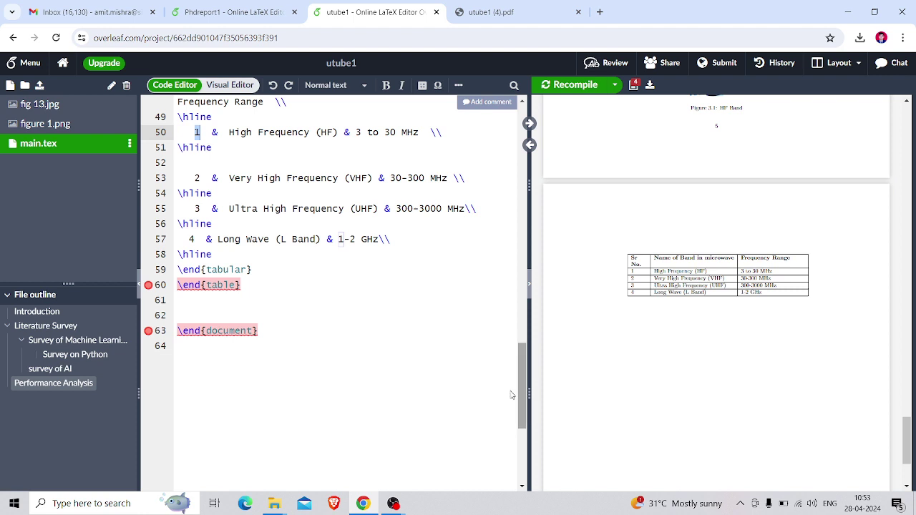
click(381, 265)
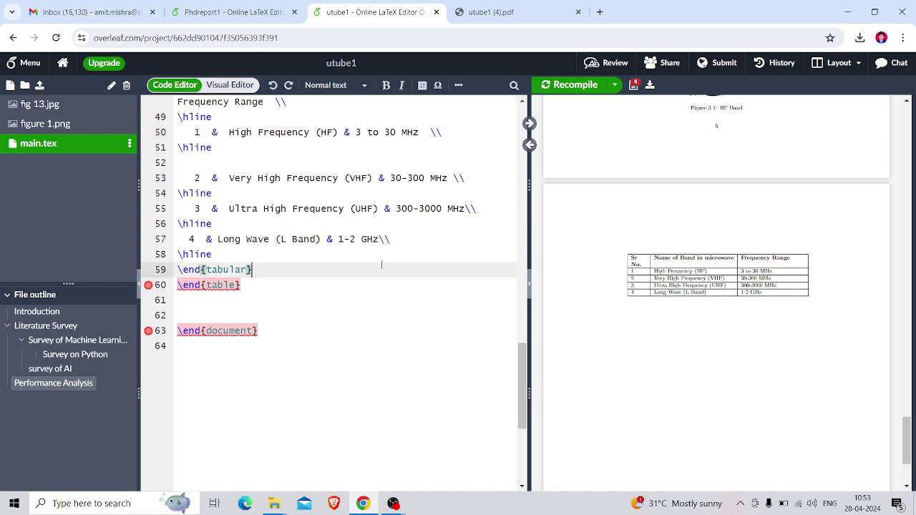
click(277, 254)
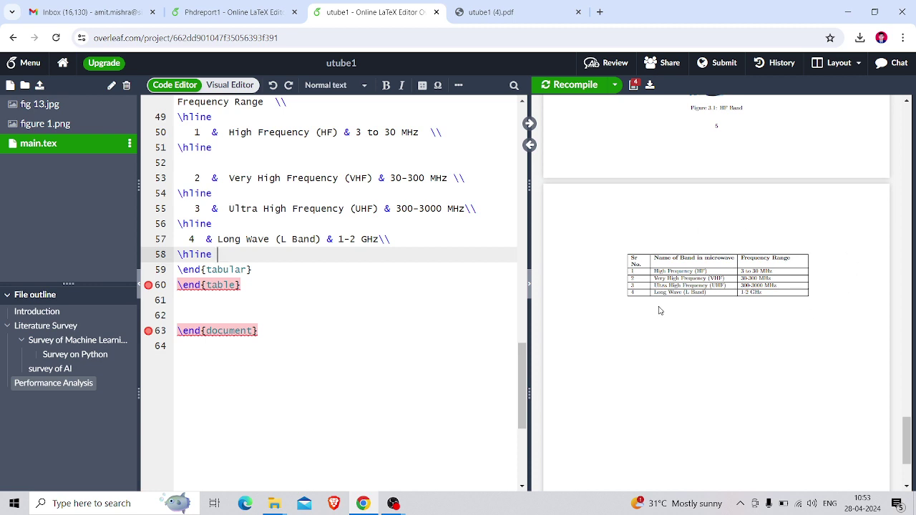
scroll(518, 362, up, 2)
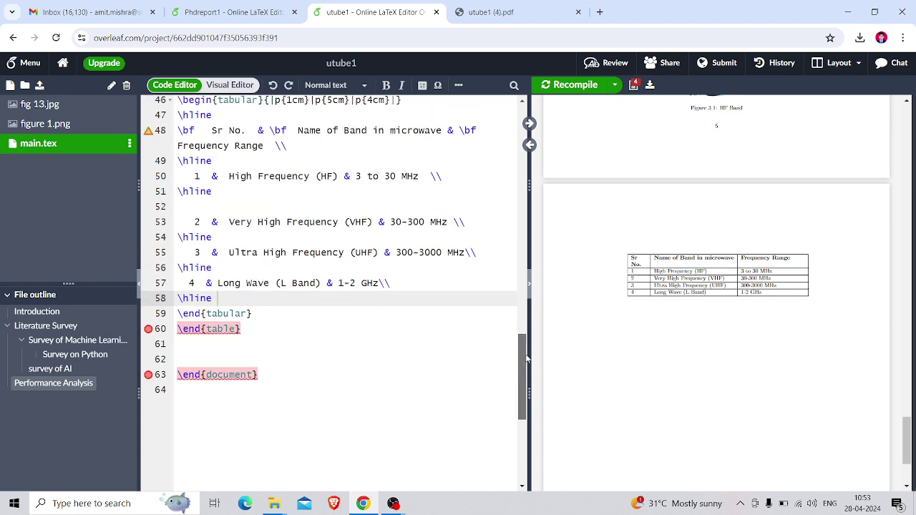
drag(177, 159, 258, 386)
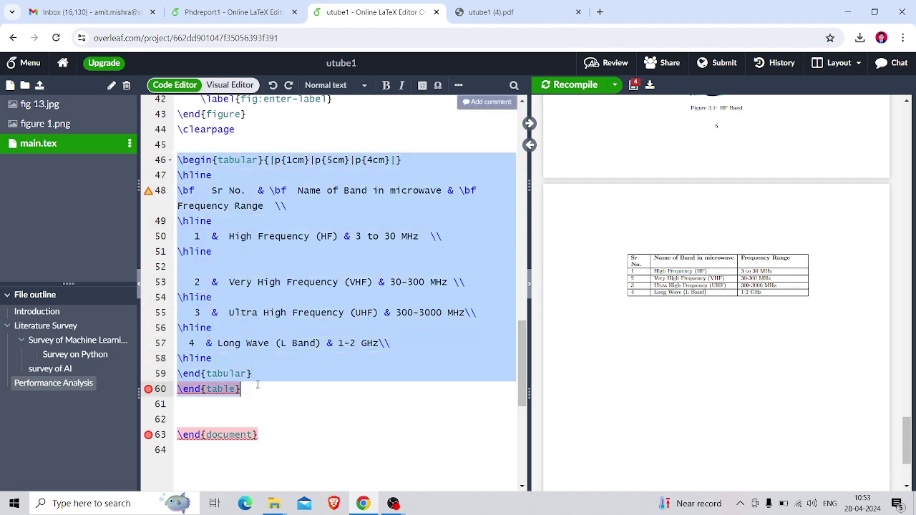
click(282, 159)
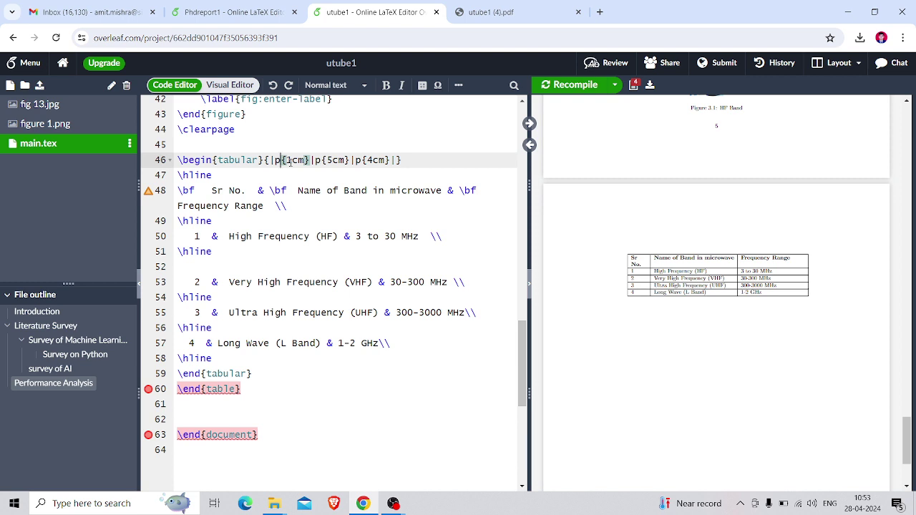
click(324, 161)
click(372, 162)
- Restore the caption "Name of Band in Microwave with Frequency Range" with label demo-table on line 45 above the tabular block
click(298, 146)
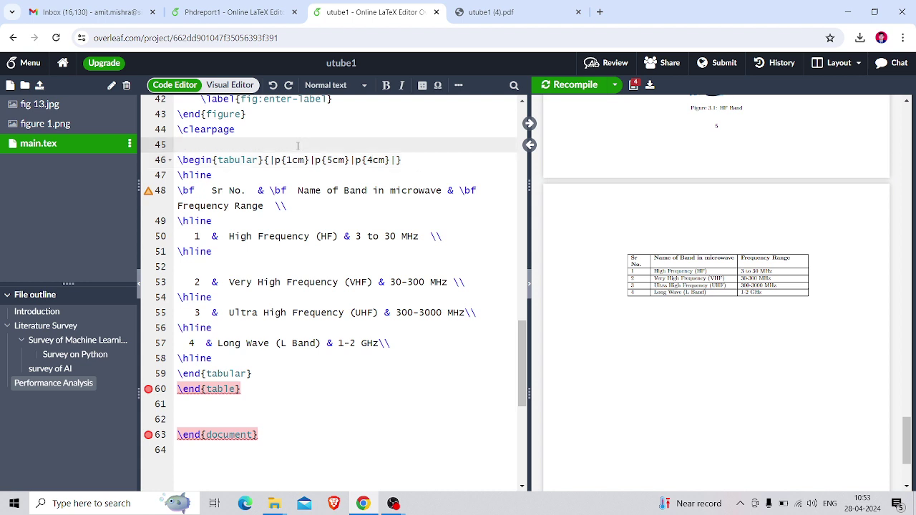
text(\caption{\label{demo-table}Name of Band in Microwave with Frequency Range})
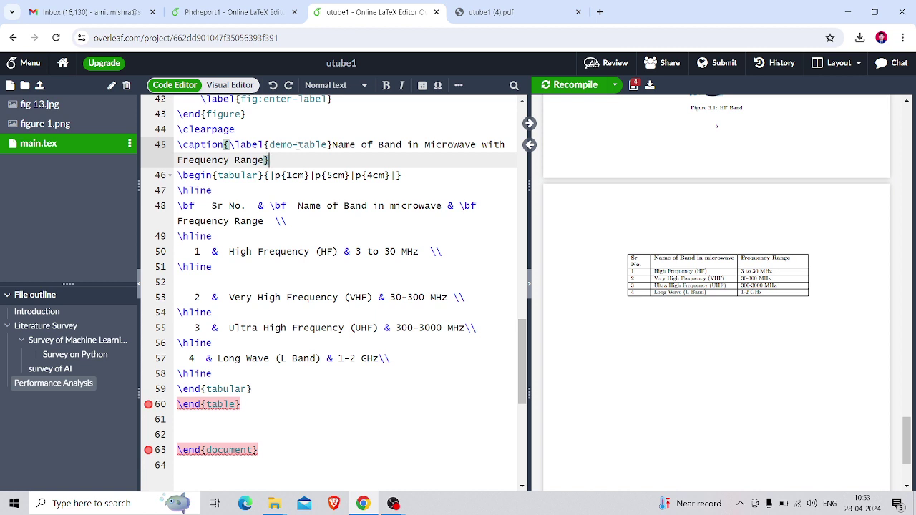
- Try the table caption in a different place: move the \caption line from above the tabular block to below \end{table}, recompiling before and after
key(ctrl+s)
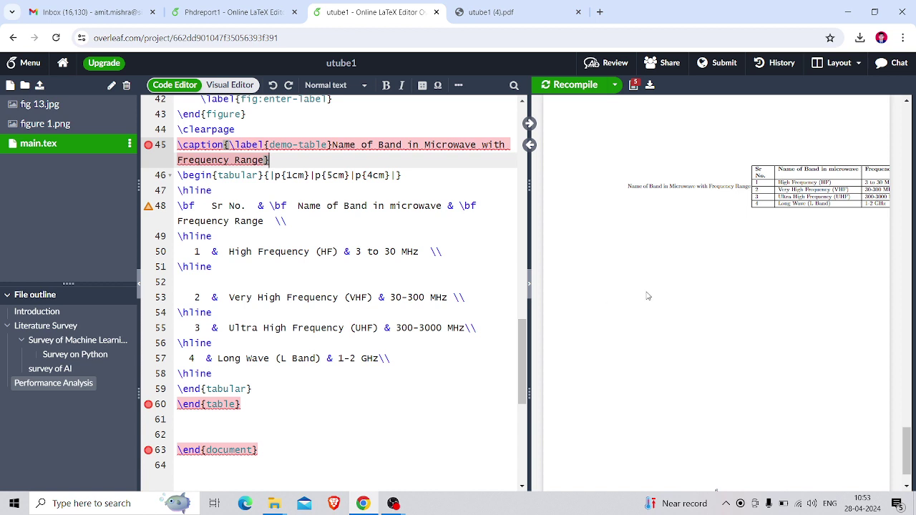
drag(270, 160, 178, 145)
key(ctrl+c)
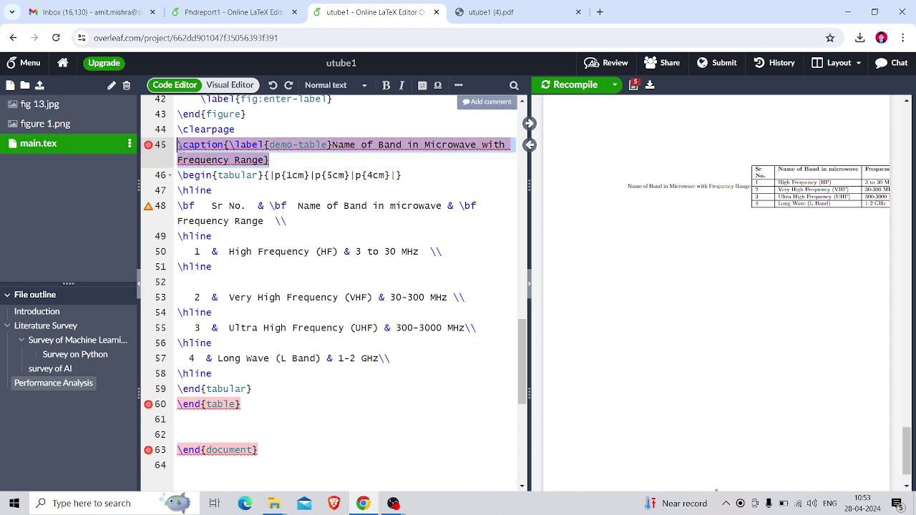
key(BackSpace)
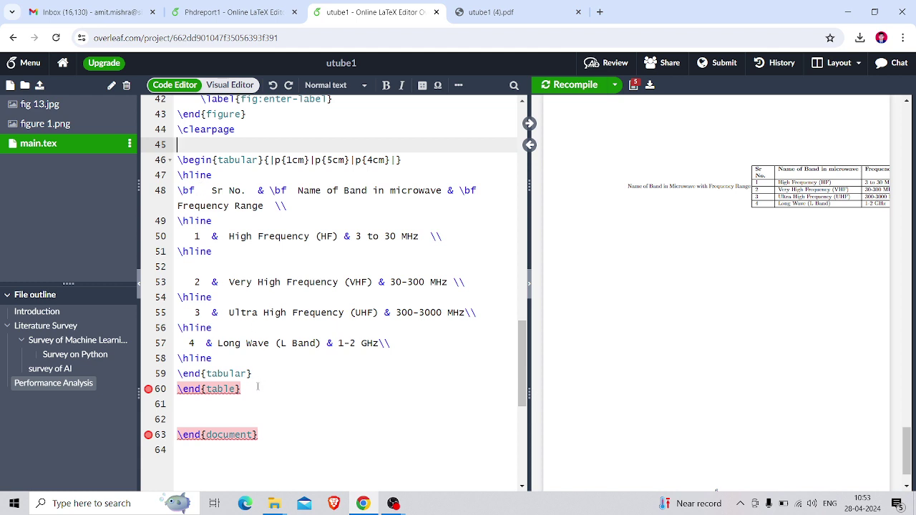
click(256, 403)
key(ctrl+v)
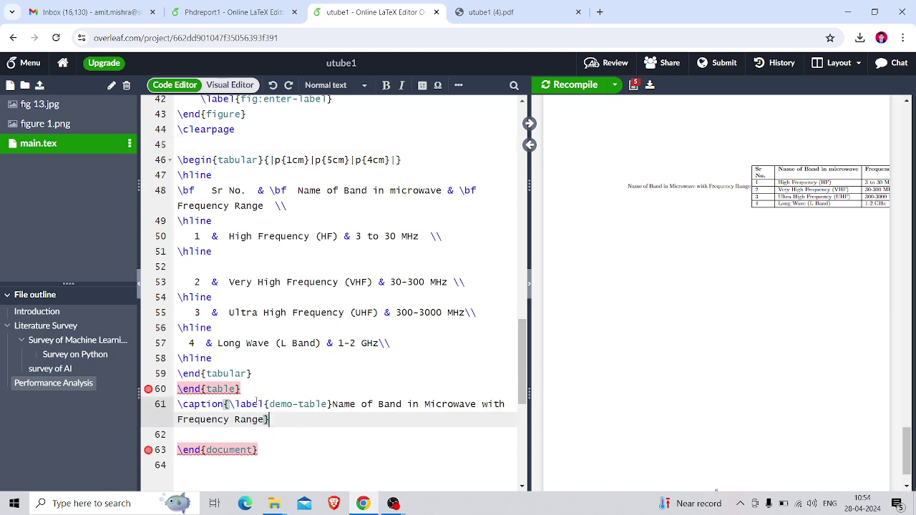
key(ctrl+s)
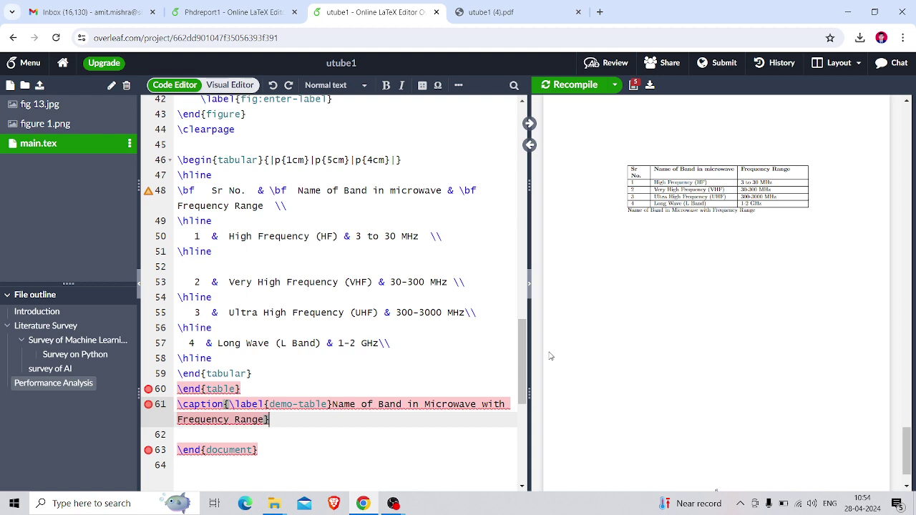
- Copy the \begin{table} and \Centering lines from Phdreport1 into utube1 above the tabular block, followed by an empty line
click(211, 8)
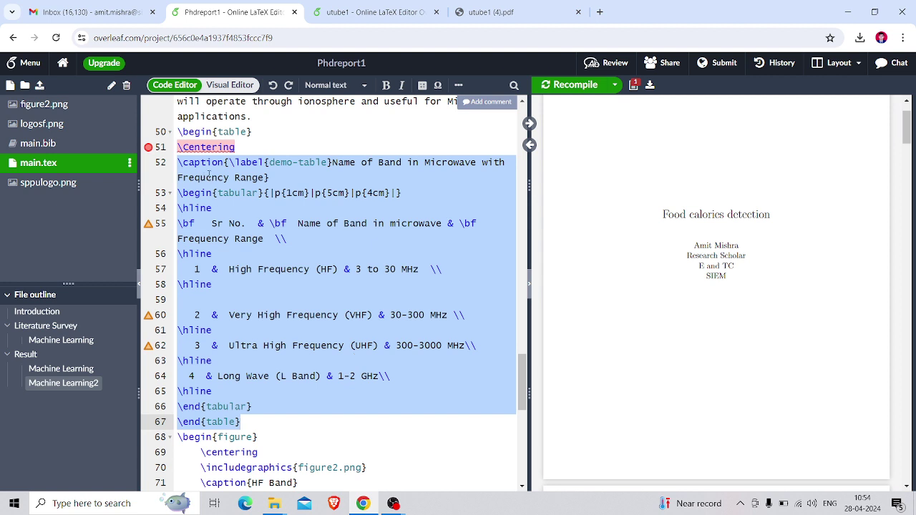
drag(177, 131, 237, 147)
key(ctrl+c)
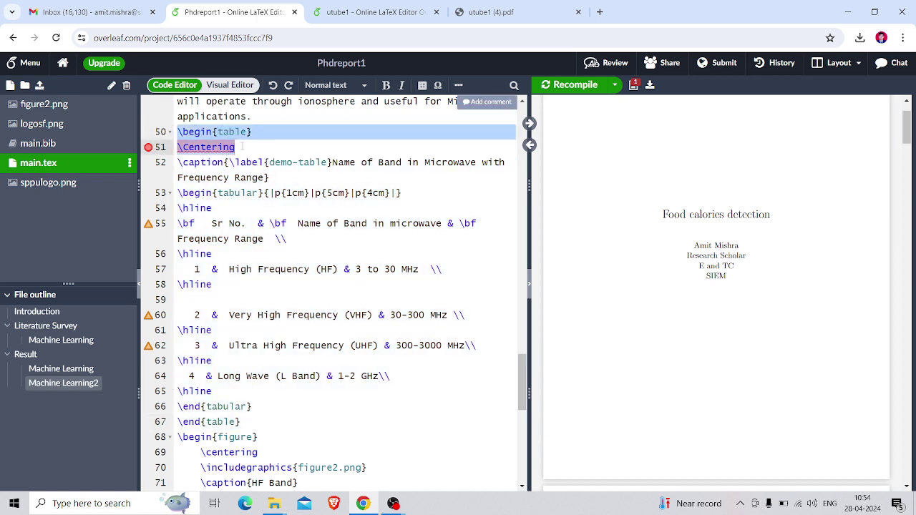
key(ctrl+Tab)
click(244, 144)
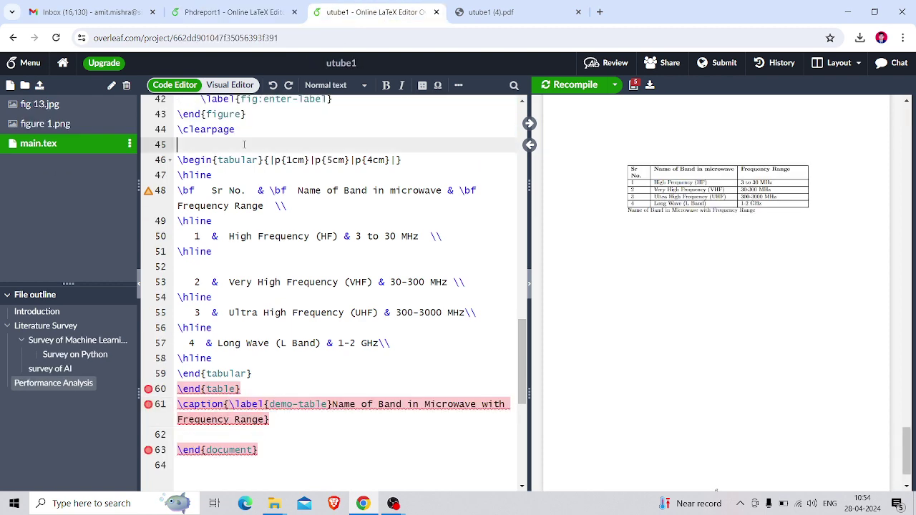
key(ctrl+v)
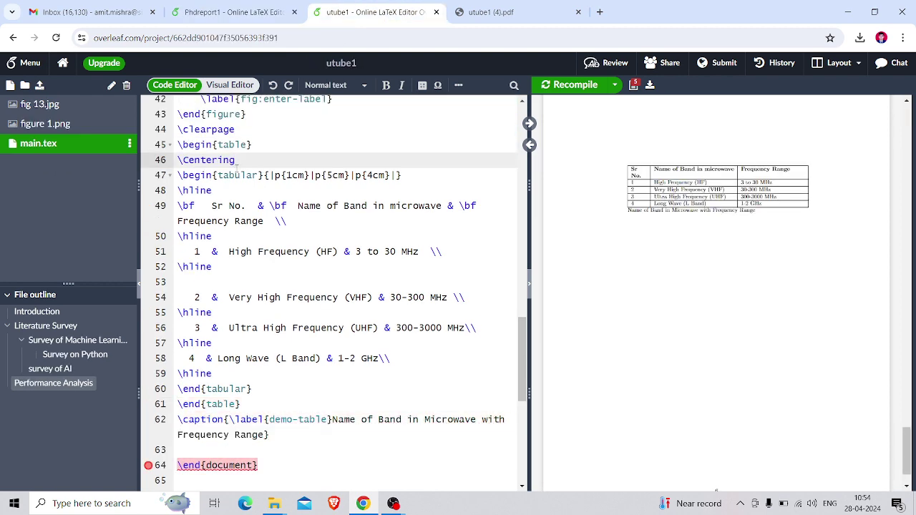
key(Return)
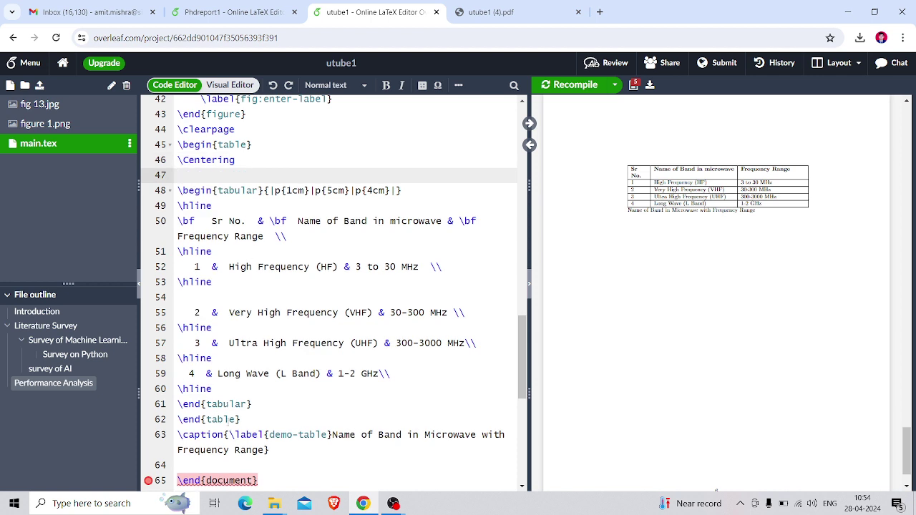
- Move the \caption line from below \end{table} to the empty line under \Centering and recompile the document
drag(178, 435, 284, 453)
key(ctrl+x)
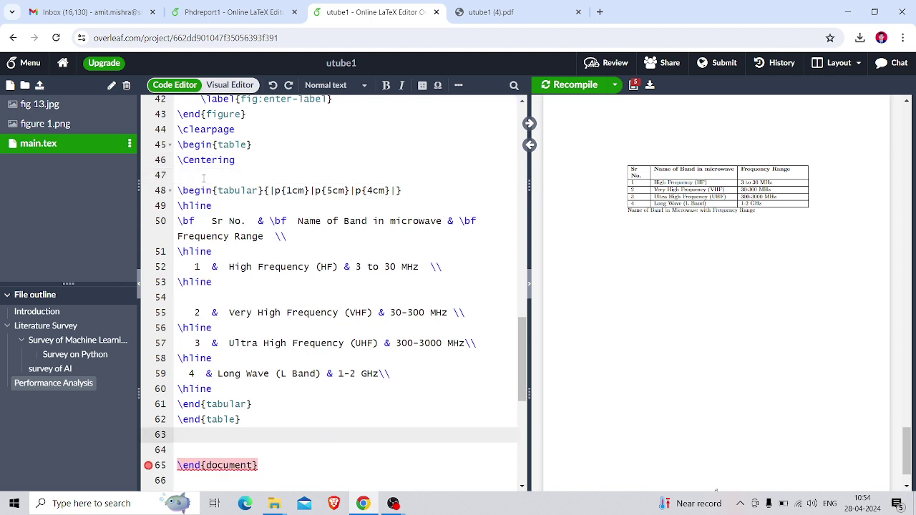
click(203, 178)
key(ctrl+v)
key(ctrl+s)
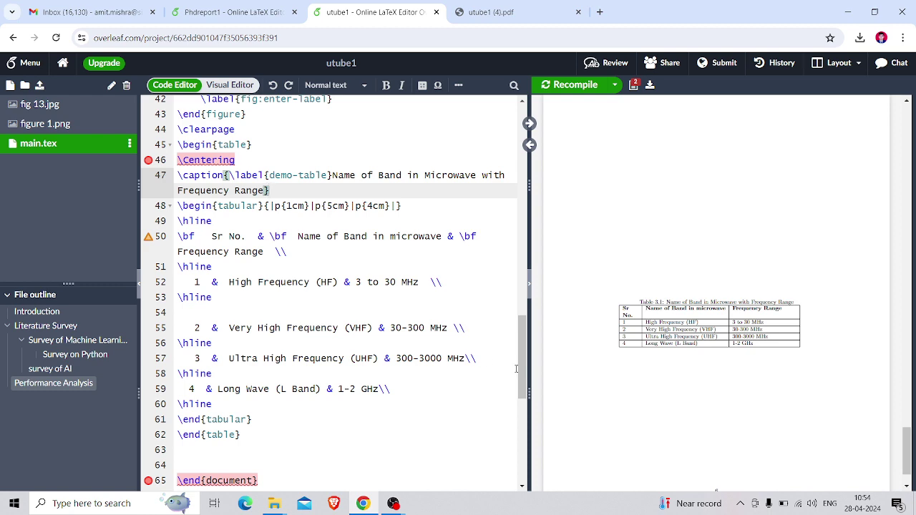
- Close the old PDF, download the newly compiled utube1 PDF and open it
scroll(520, 368, down, 3)
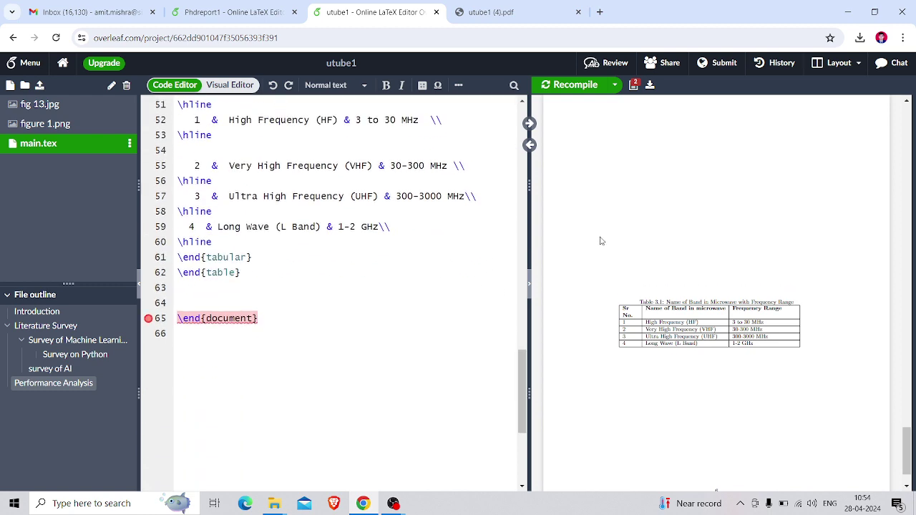
click(578, 12)
click(649, 86)
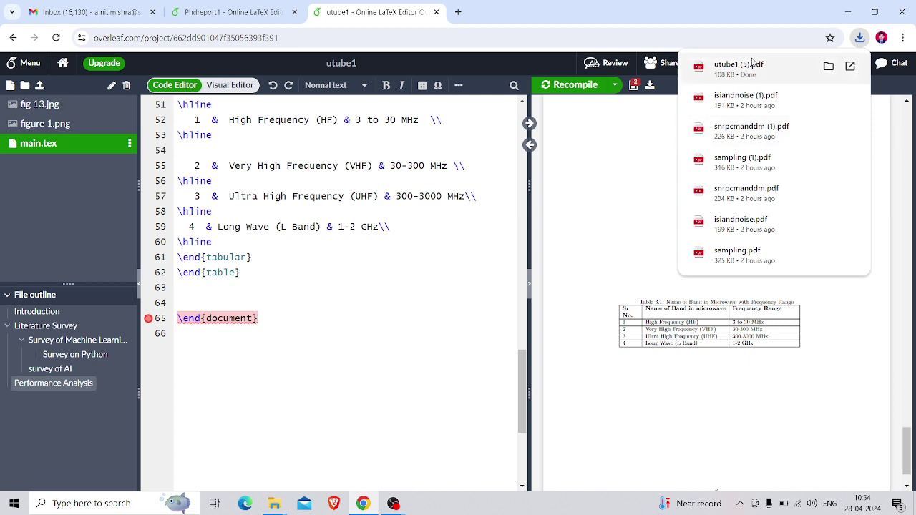
click(752, 65)
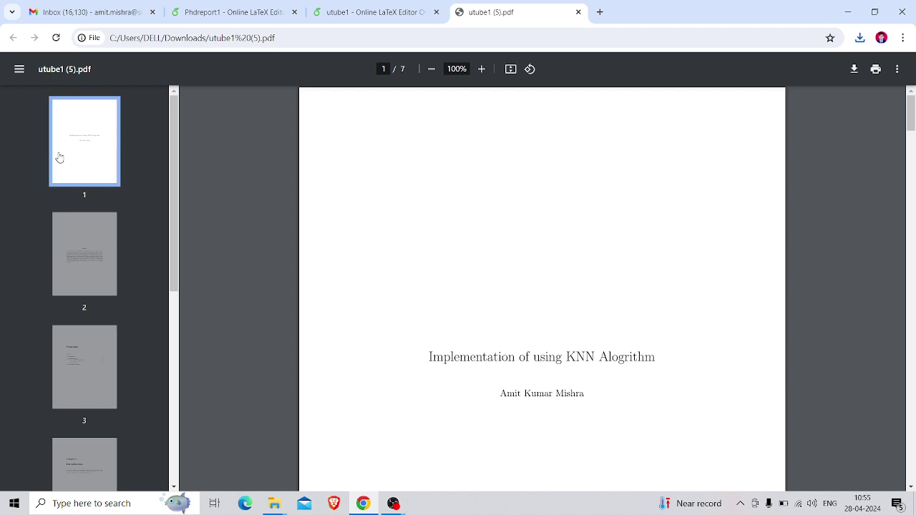
- Page through the downloaded PDF to check the contents, chapters and captioned table, and close it
key(Down)
key(Down)
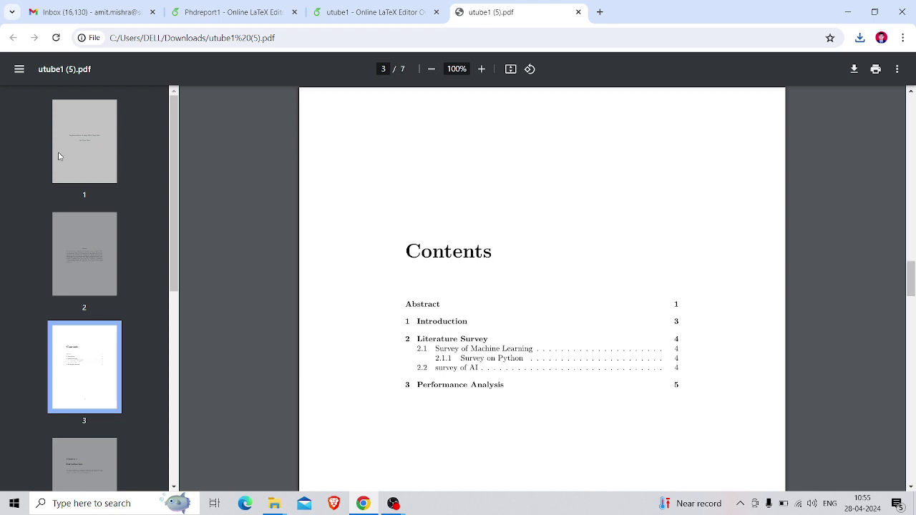
key(Down)
key(Down)
key(Down)
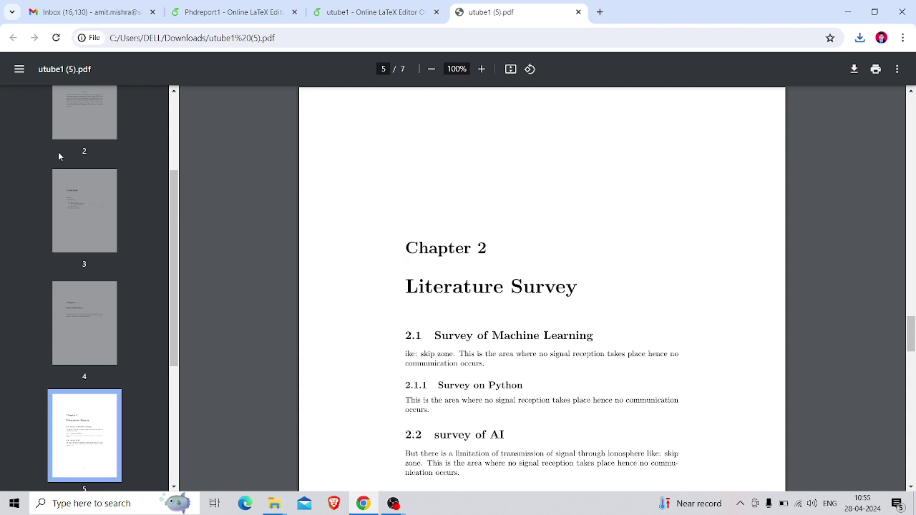
key(Down)
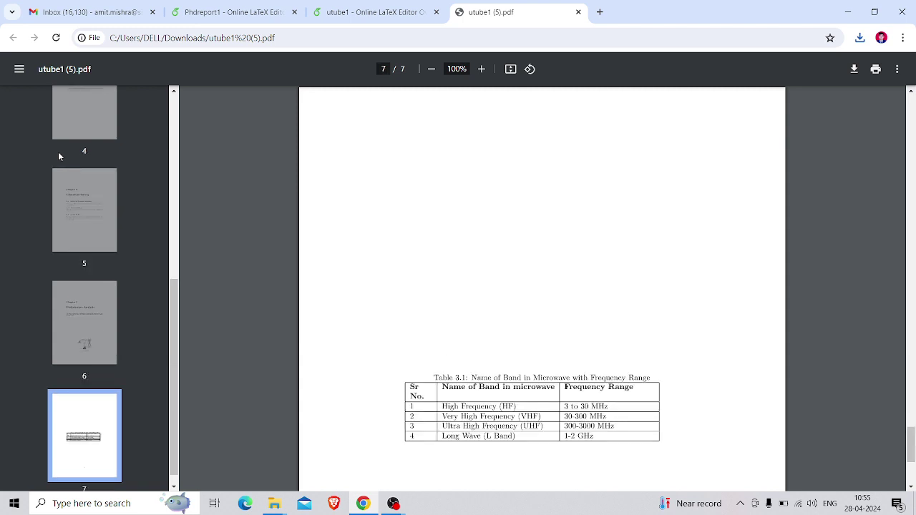
key(Up)
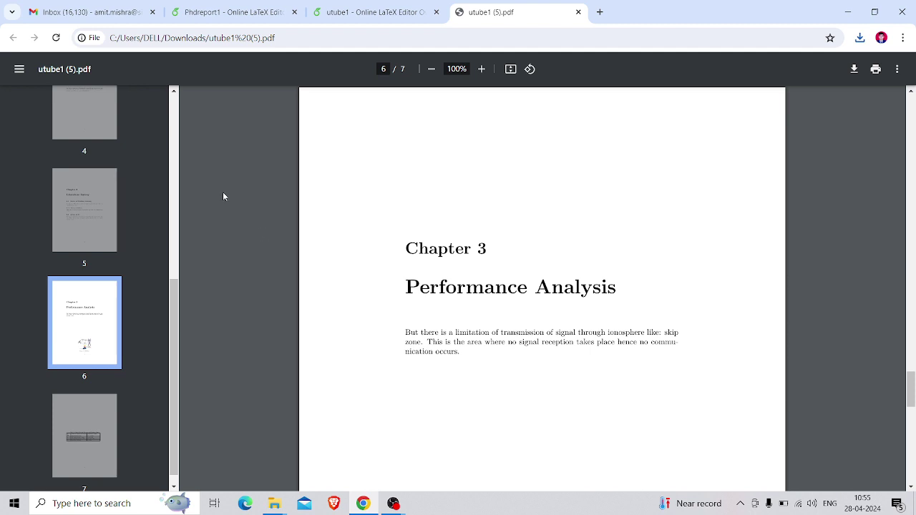
click(578, 12)
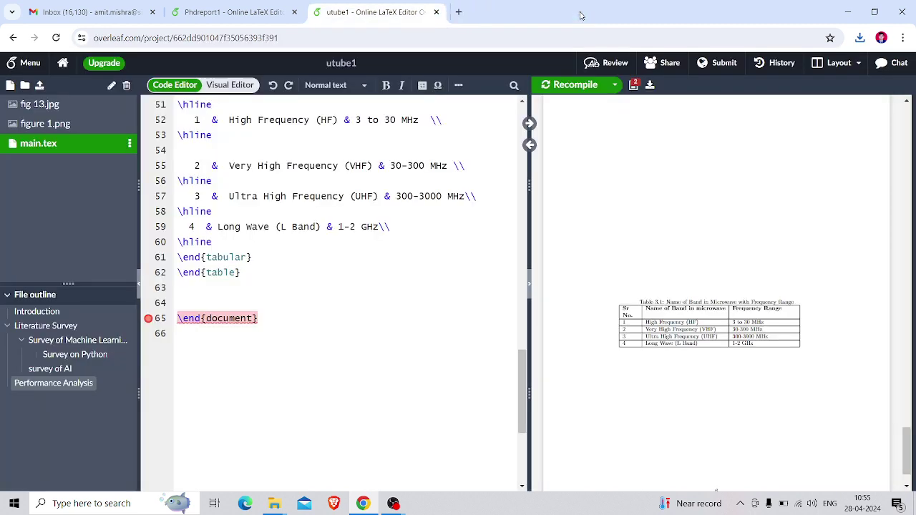
- Copy the \clearpage, \bibliographystyle{ieeetr} and \bibliography{main} lines from Phdreport1 into utube1 between \end{table} and \end{document}
click(250, 292)
key(Return)
key(Return)
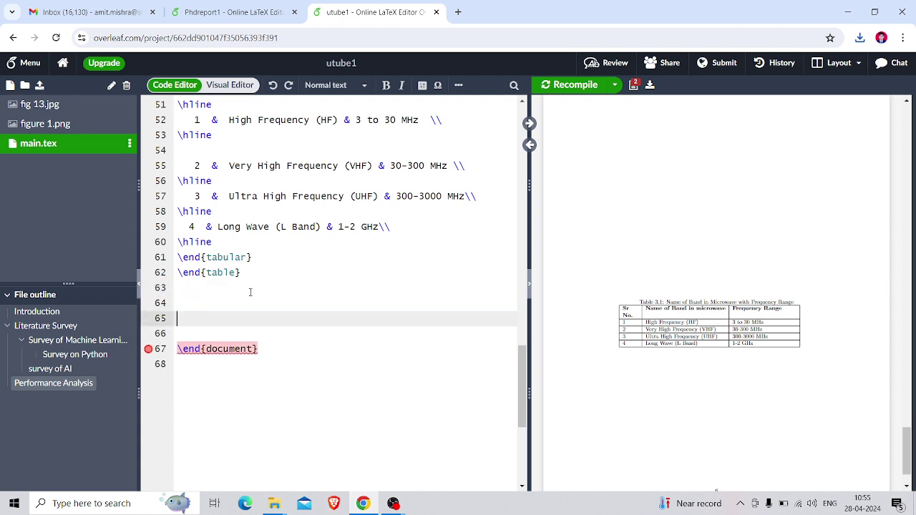
click(250, 12)
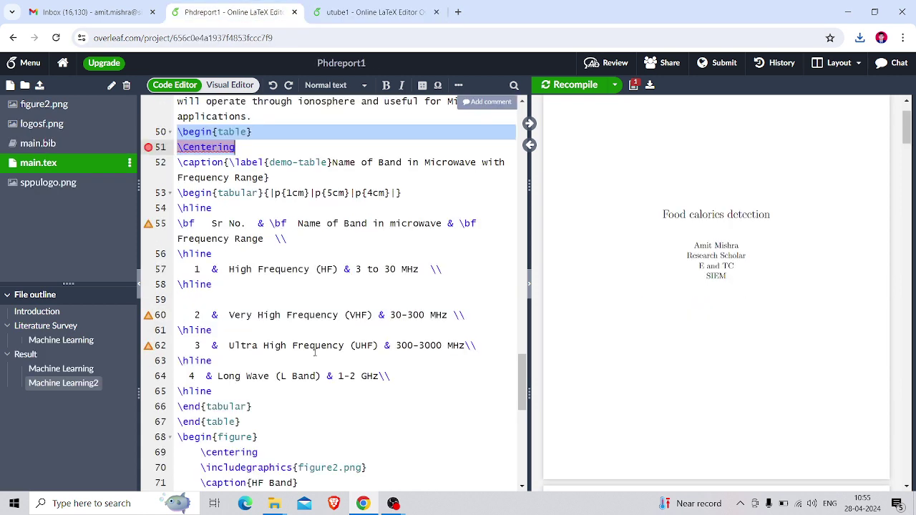
drag(523, 382, 520, 423)
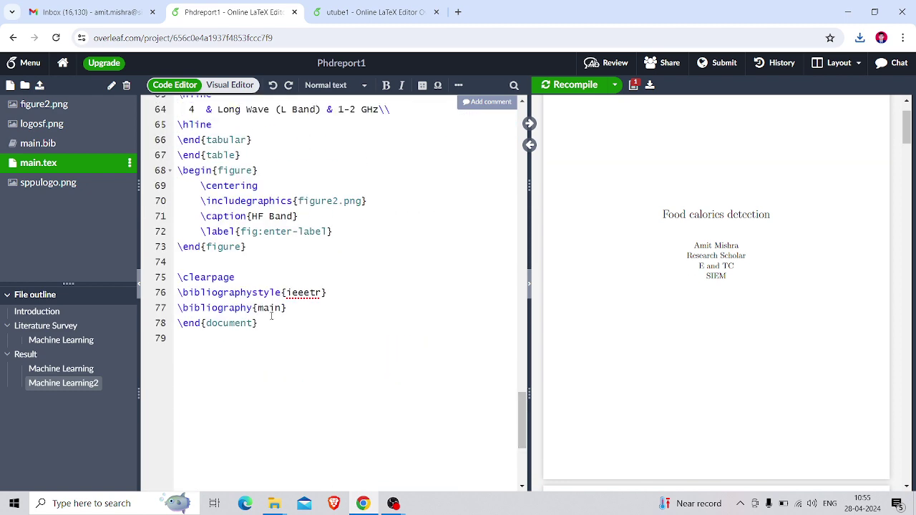
drag(179, 278, 287, 307)
key(ctrl+c)
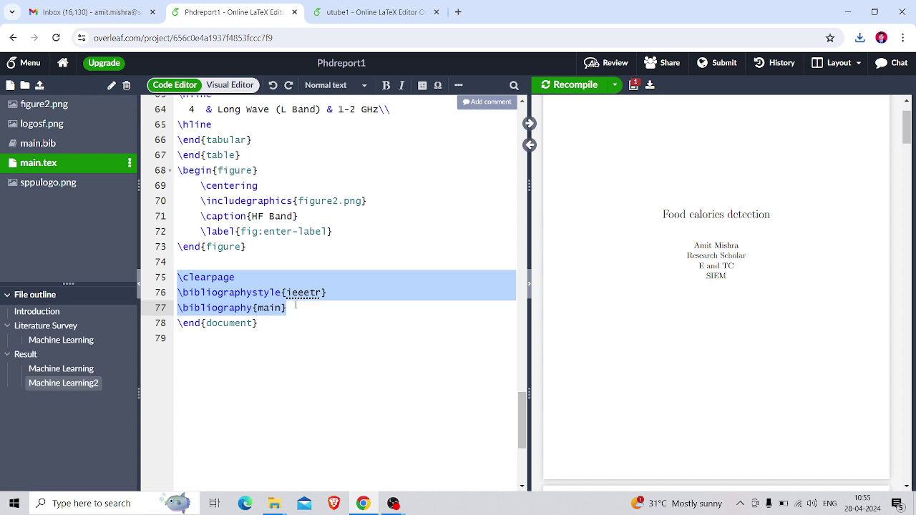
click(394, 6)
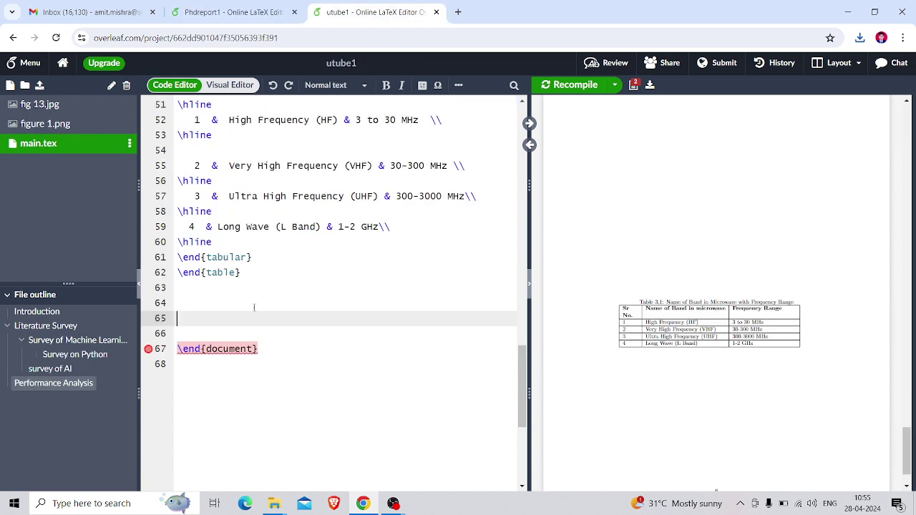
key(ctrl+v)
- Remove the extra blank line above the last \clearpage, insert one before \bibliographystyle, and recompile the document
click(214, 290)
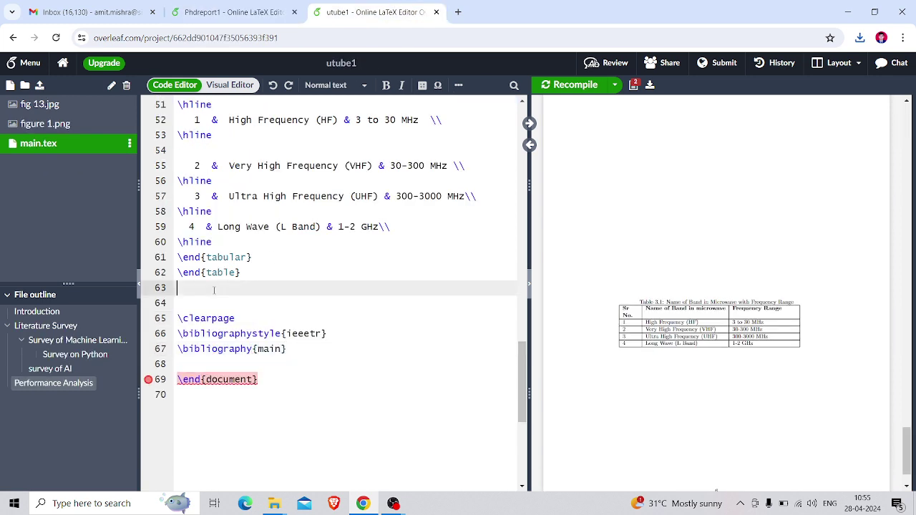
key(Delete)
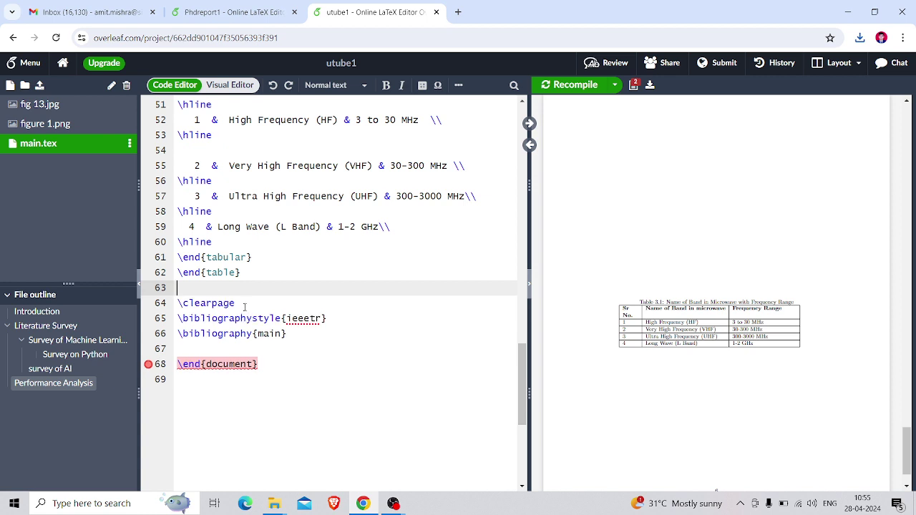
click(243, 307)
key(Return)
key(ctrl+s)
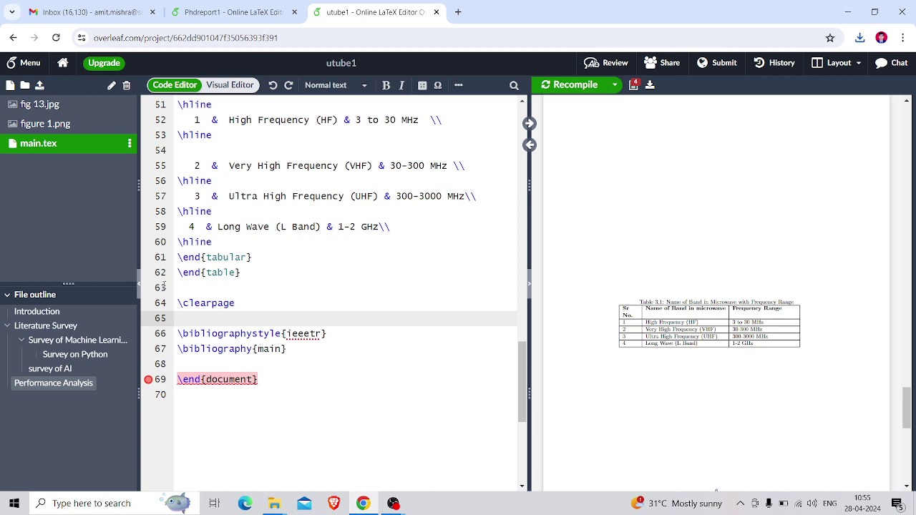
- Delete the image file fig 13.jpg from the utube1 project and reopen main.tex
click(54, 108)
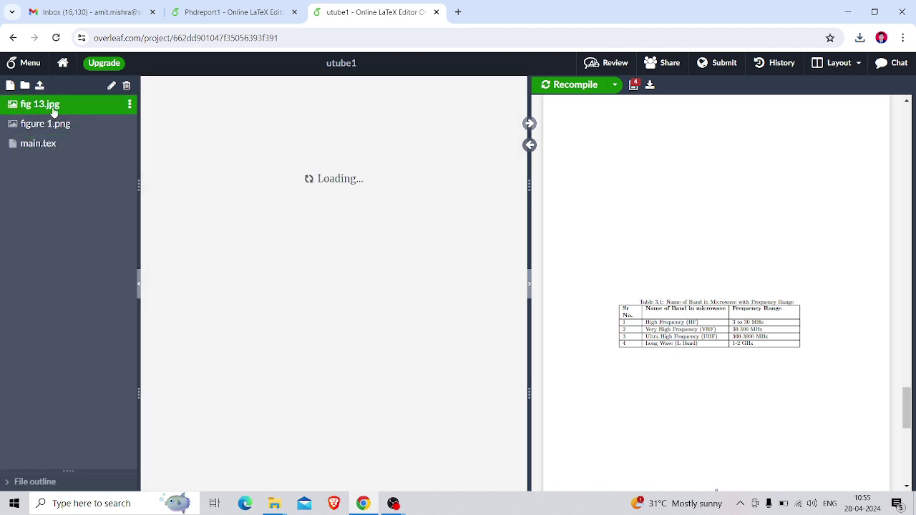
click(130, 106)
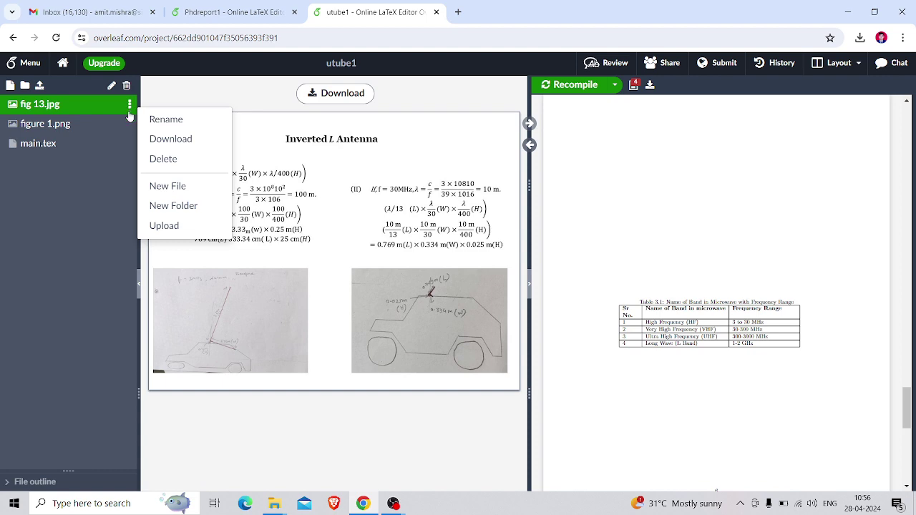
click(158, 165)
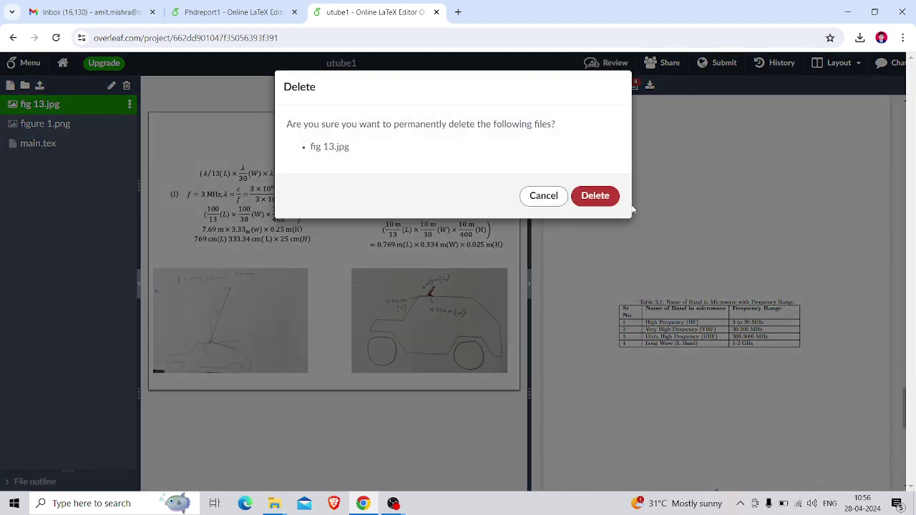
click(597, 196)
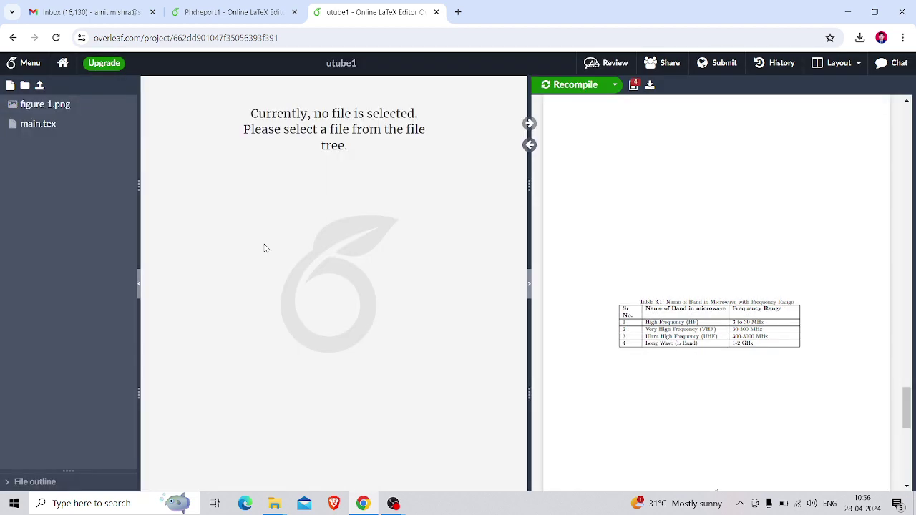
click(30, 126)
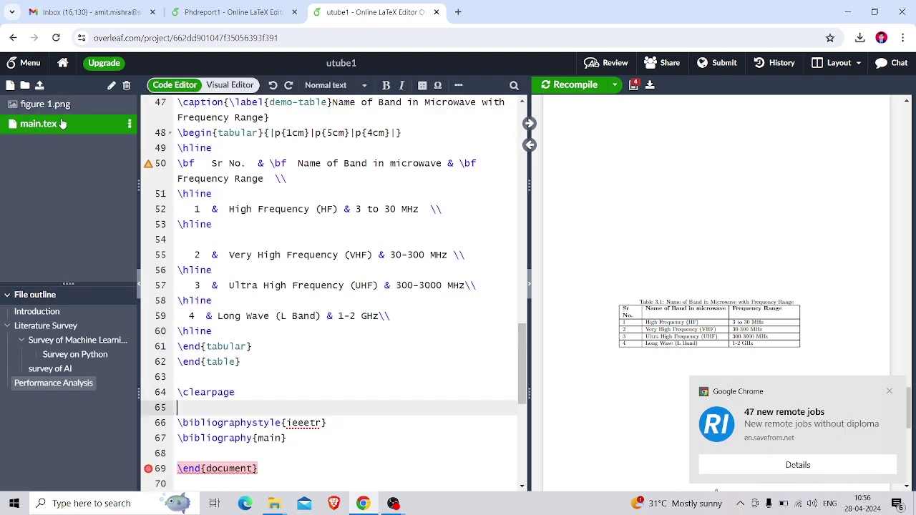
- Create a new file named main.bib in the utube1 project and dismiss the browser notification
click(8, 86)
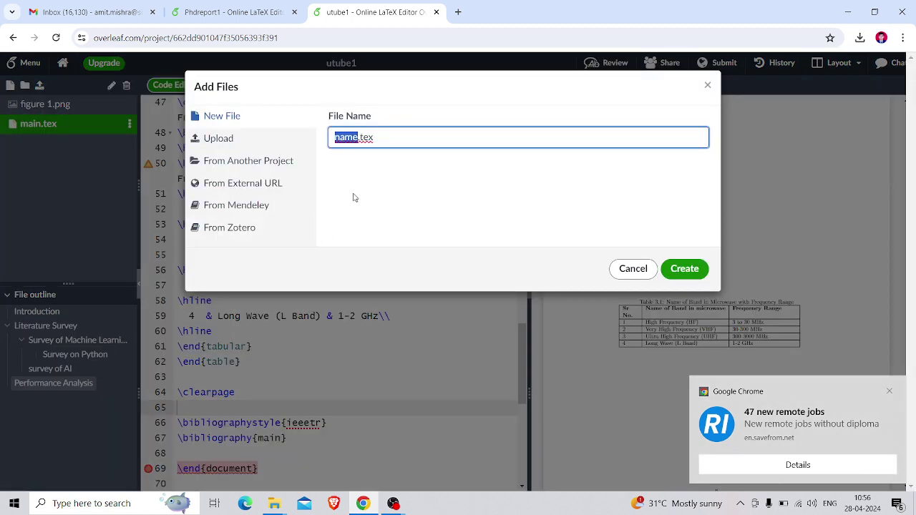
click(256, 8)
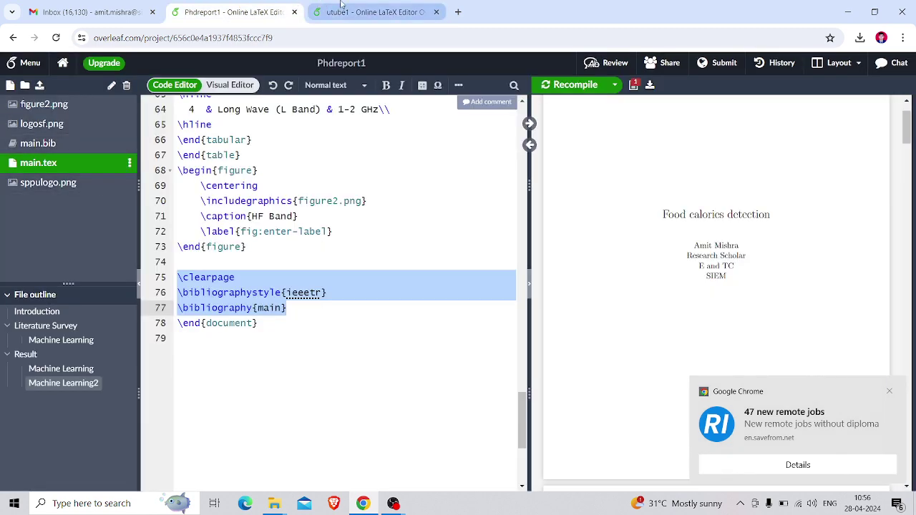
click(341, 7)
triple_click(378, 137)
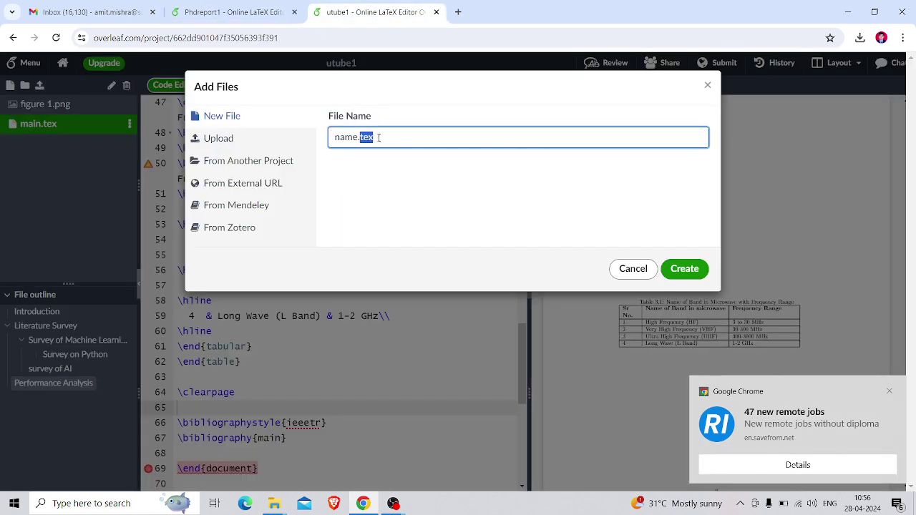
text(main.bib)
click(682, 270)
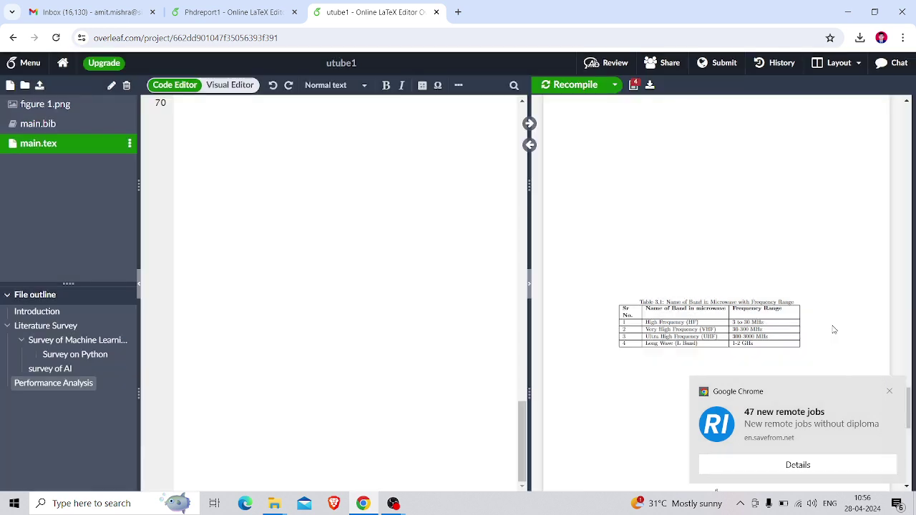
click(890, 391)
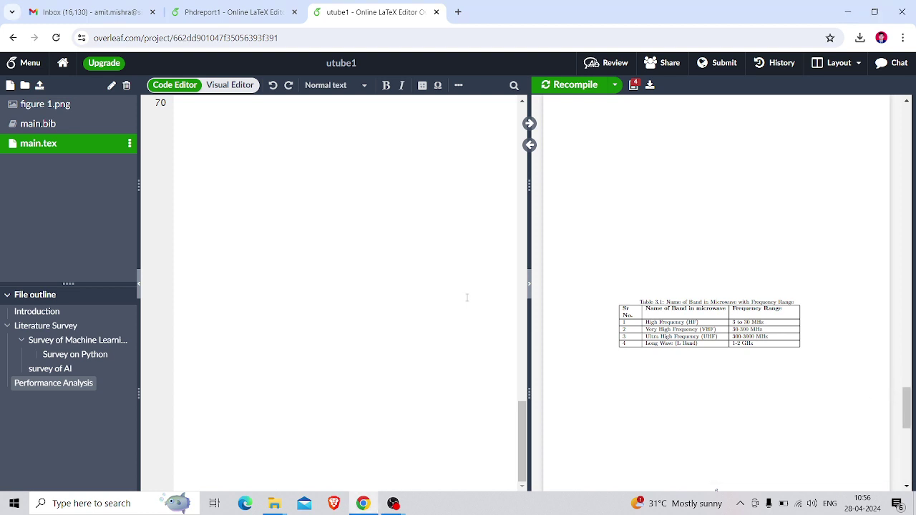
- Look into the new main.bib file, and return to the bibliography commands at the end of main.tex
click(59, 127)
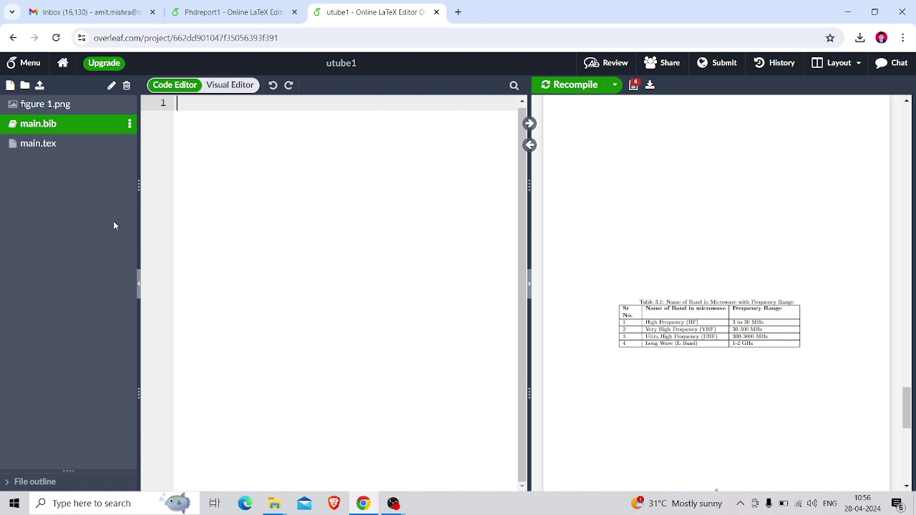
click(54, 147)
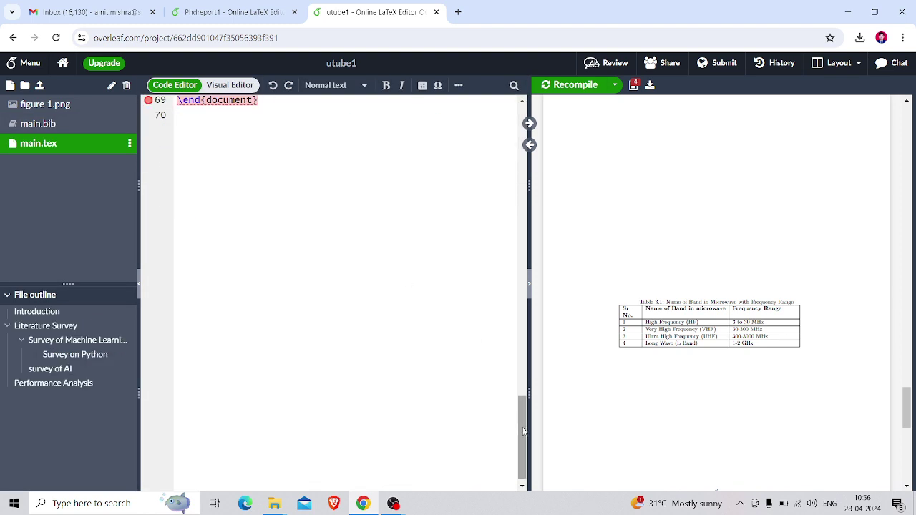
drag(524, 428, 525, 363)
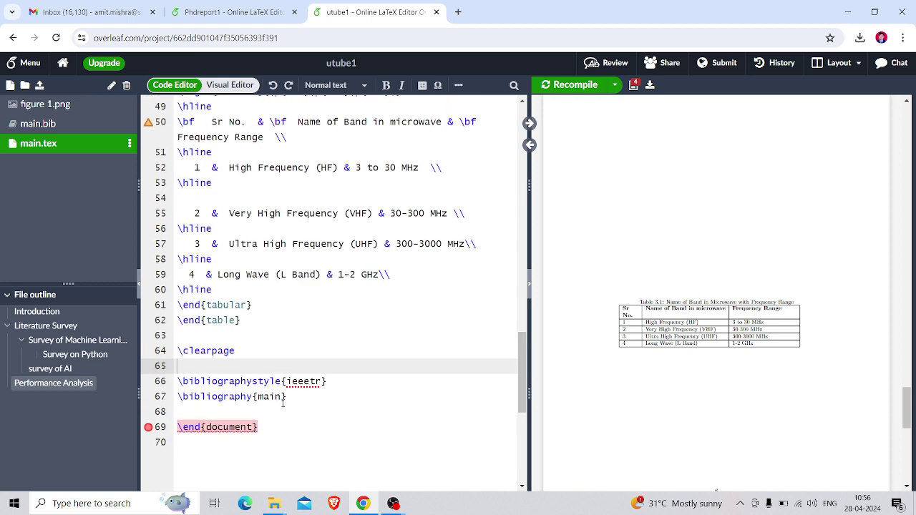
- Switch to the Phdreport1 project and view the Bibliography page at the end of its PDF
click(218, 11)
click(296, 360)
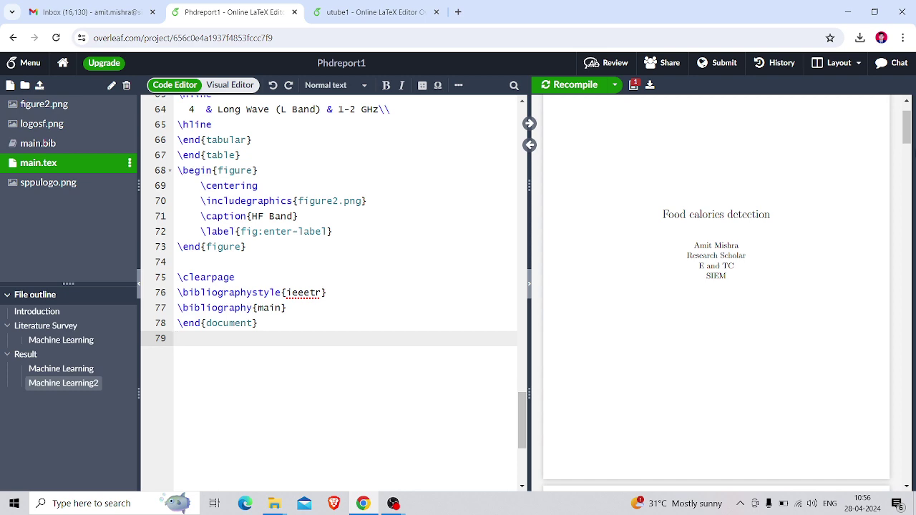
drag(907, 128, 913, 479)
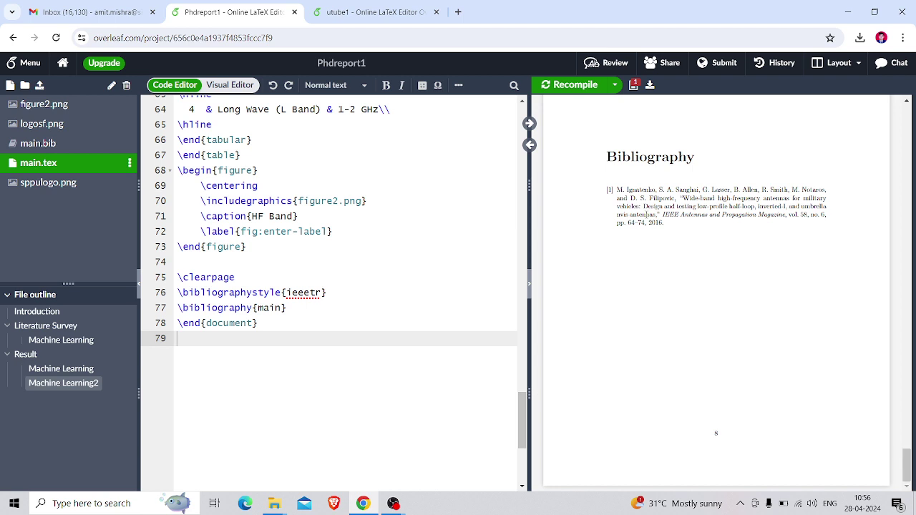
- Try to find the cited paper by searching Google for the complete reference from the Phdreport1 bibliography, and close the search
drag(617, 189, 671, 227)
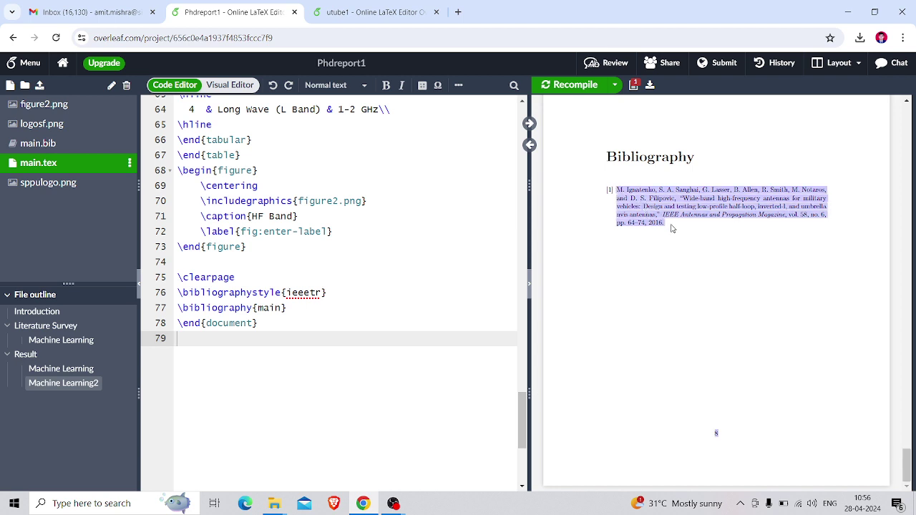
click(458, 12)
text(g)
key(Return)
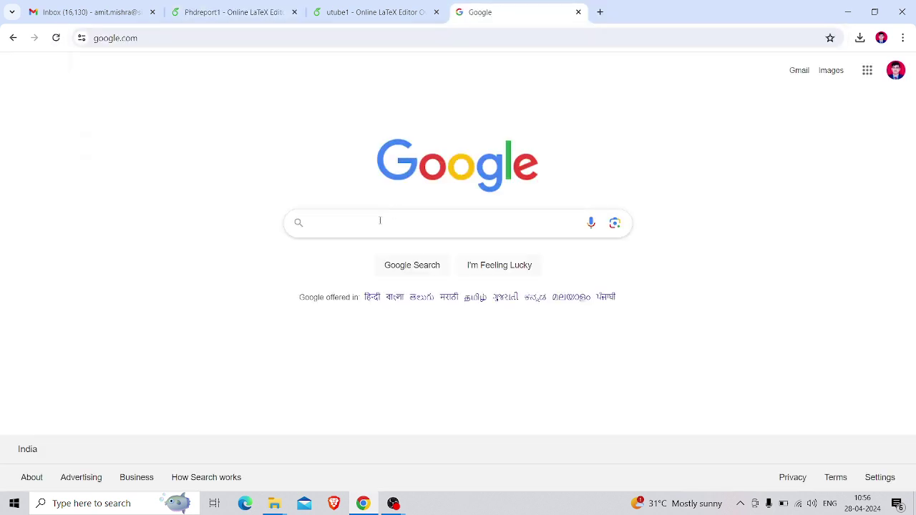
text(M. Ignatenko, S. A. Sanghai, G. Lasser, B. Allen, R. Smith, M. Notaros, and D. S. Filipovic, "Wide-band high-frequency antennas for military vehicles: Design and testing low-profile half-loop, inverted-L, and umbrella nvis antennas," IEEE Antennas and Propagation Magazine, vol. 58, no. 6, pp. 64–74, 2016. 8)
key(Return)
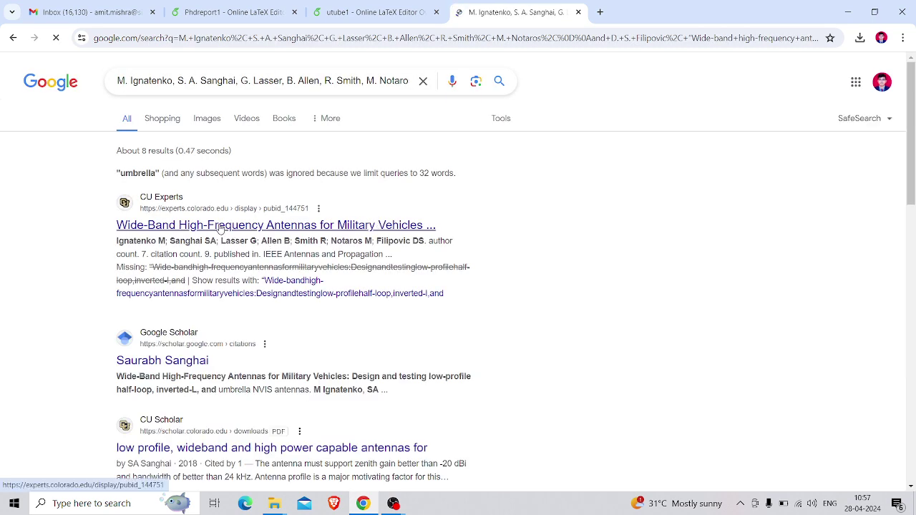
click(326, 80)
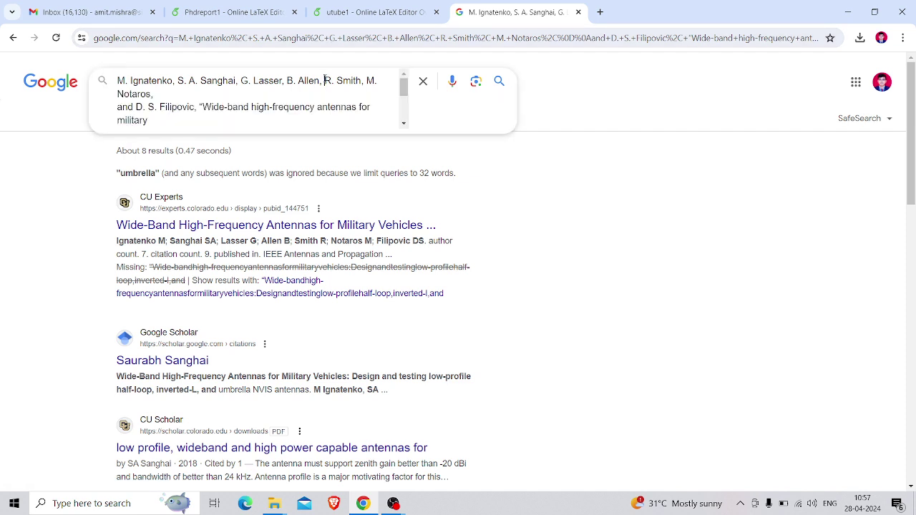
click(578, 13)
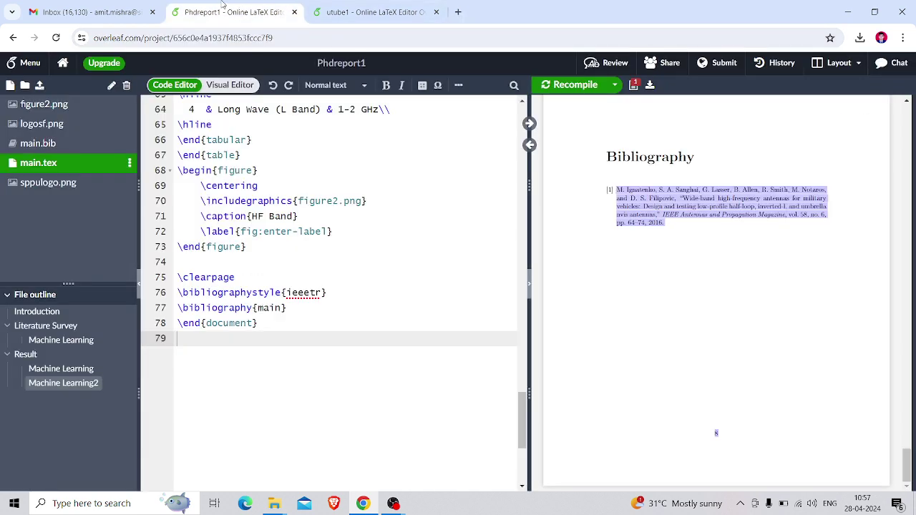
- Copy only the paper title from the Phdreport1 bibliography entry and search Google for it in a new browser tab
click(767, 262)
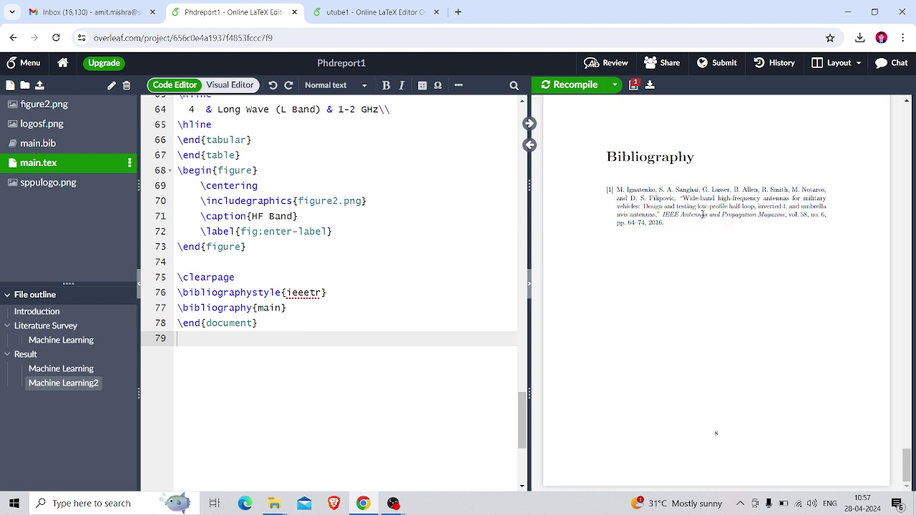
drag(683, 196, 659, 213)
key(ctrl+c)
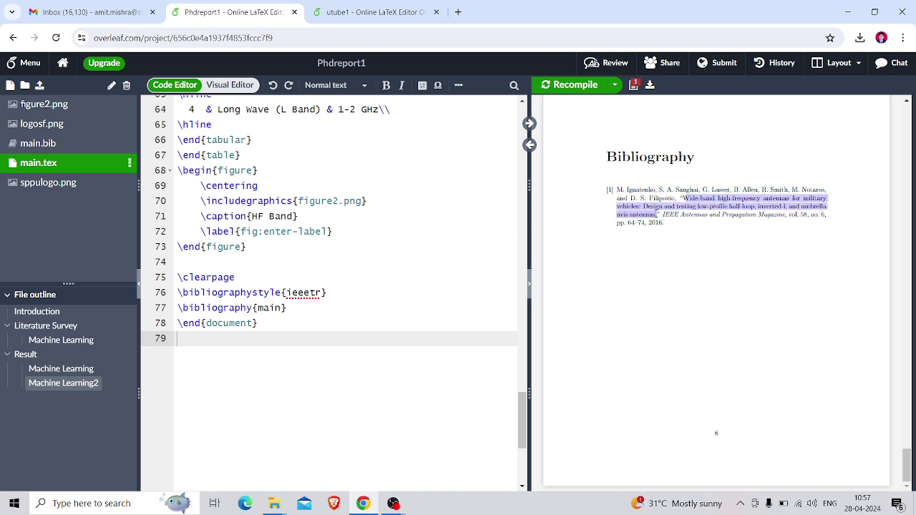
click(399, 5)
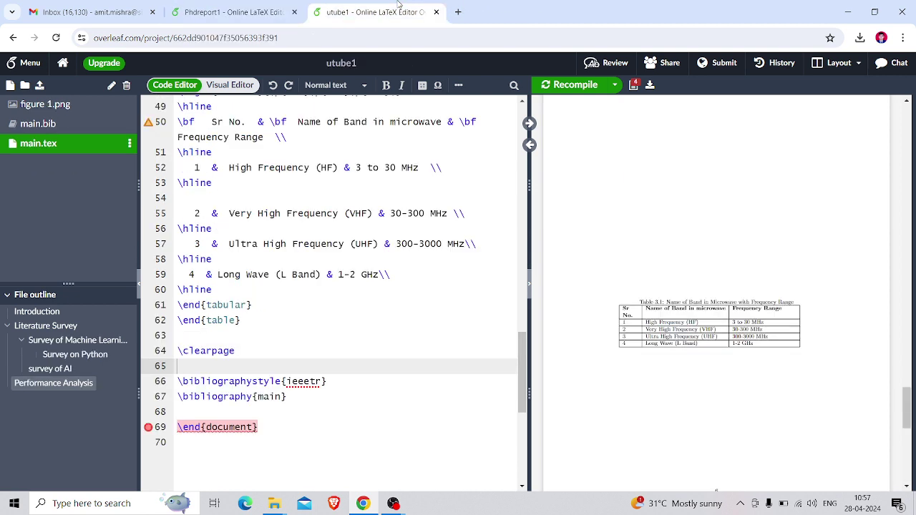
click(458, 12)
text(g)
key(Return)
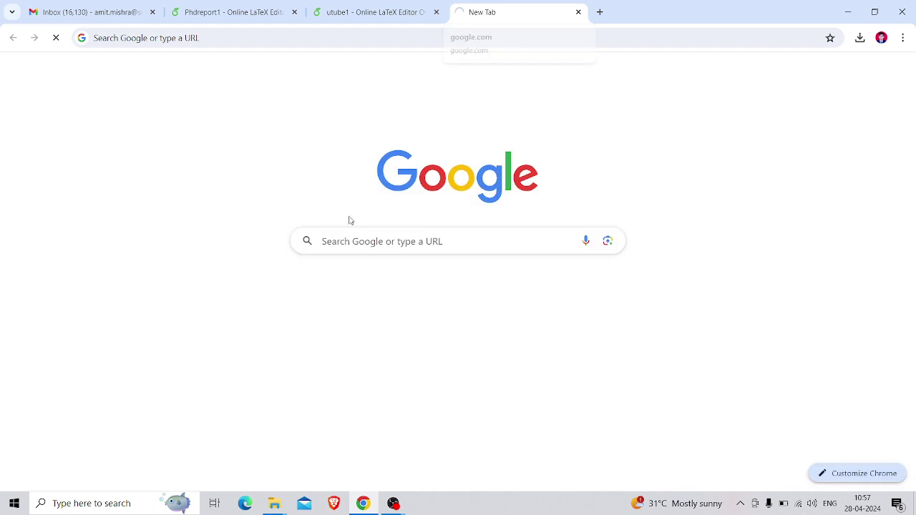
key(ctrl+v)
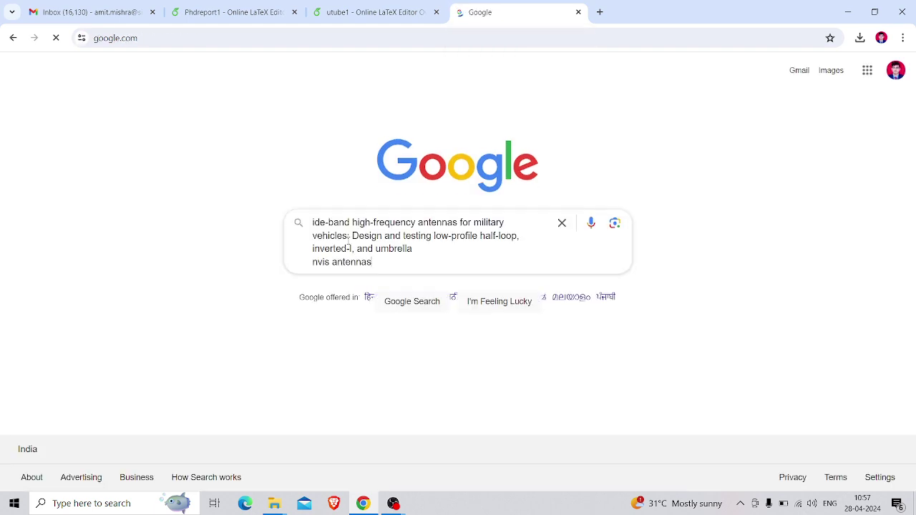
key(Return)
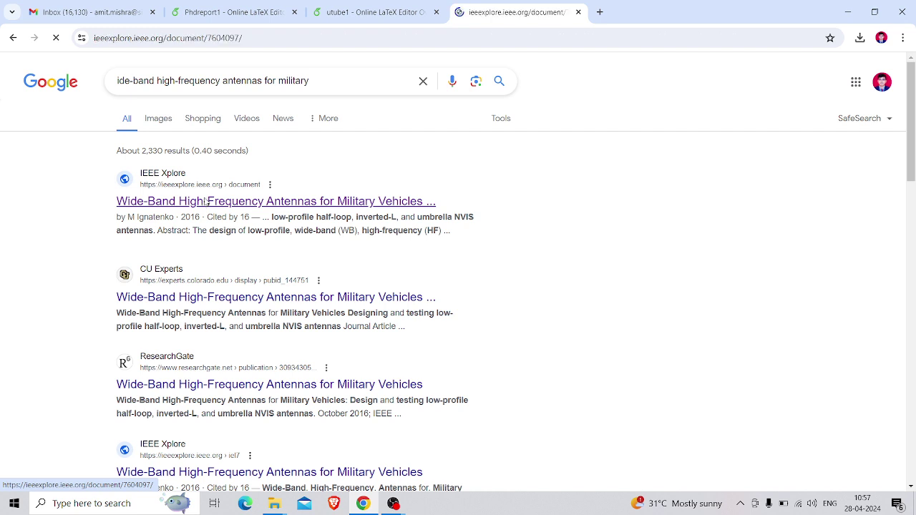
- Open the IEEE Xplore page of the Wide-Band High-Frequency Antennas for Military Vehicles paper and copy its BibTeX citation
click(206, 202)
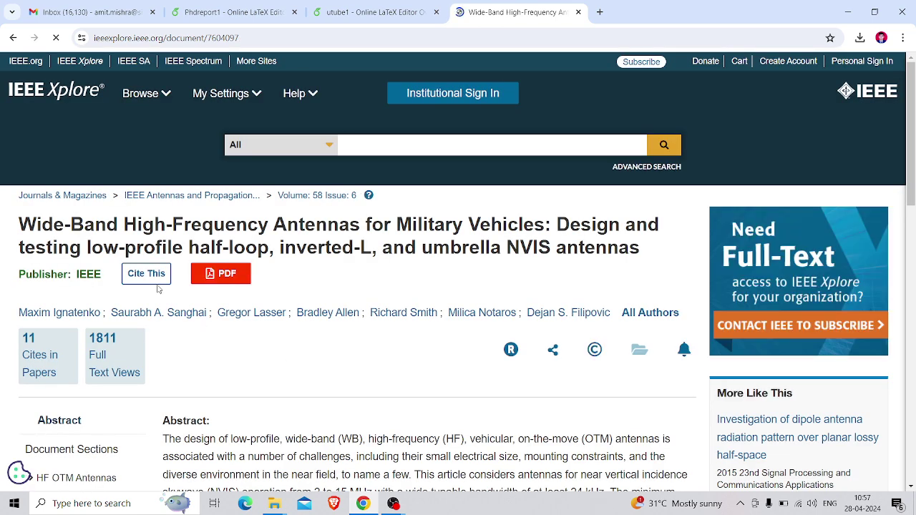
click(137, 273)
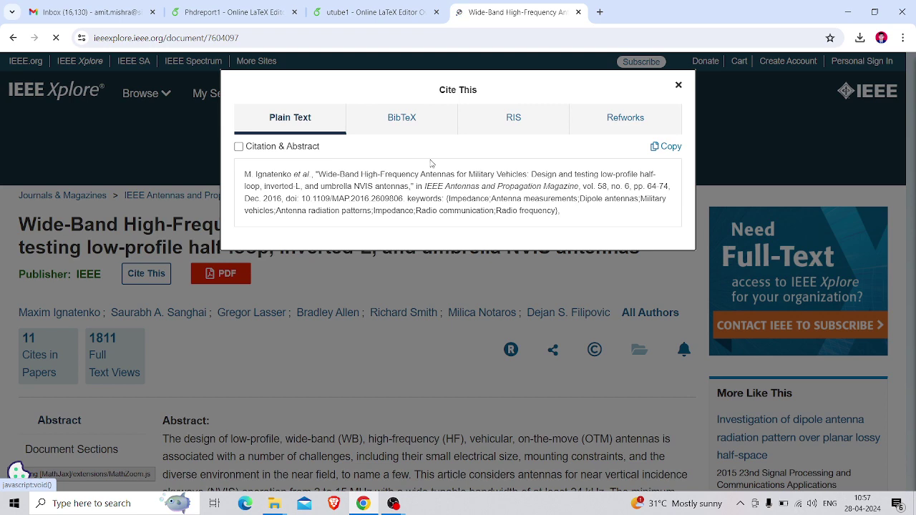
click(403, 118)
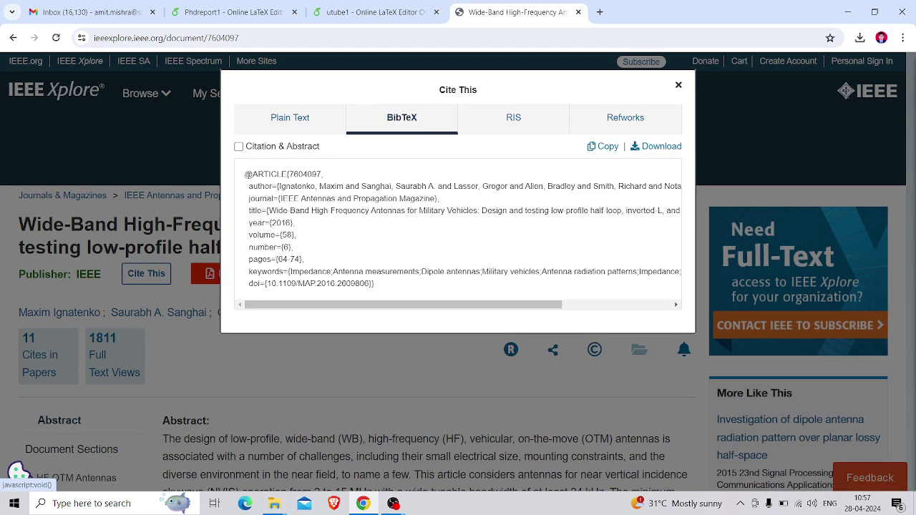
click(599, 147)
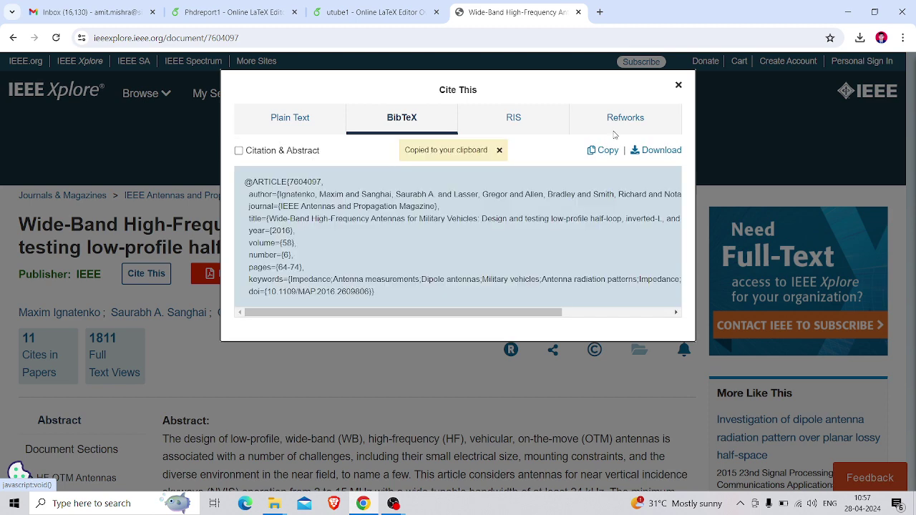
click(677, 88)
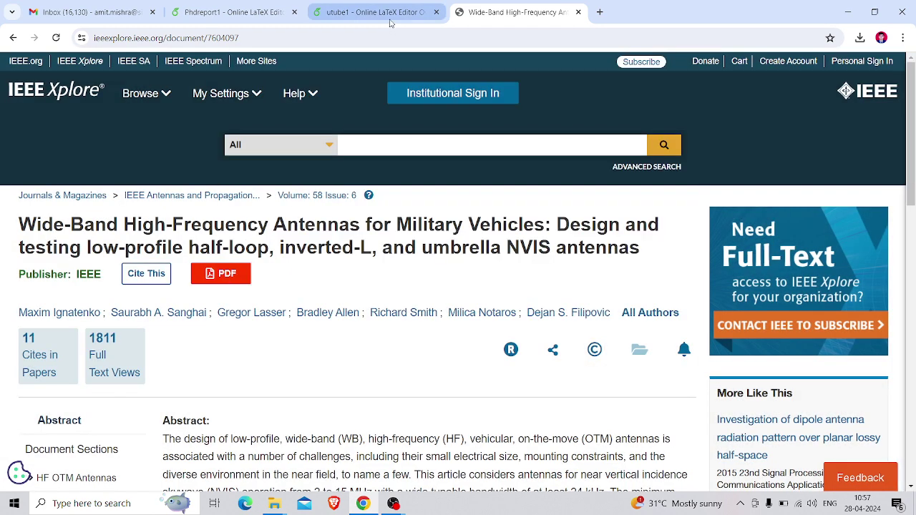
- Paste the copied BibTeX entry into main.bib of the utube1 project and recompile
click(390, 22)
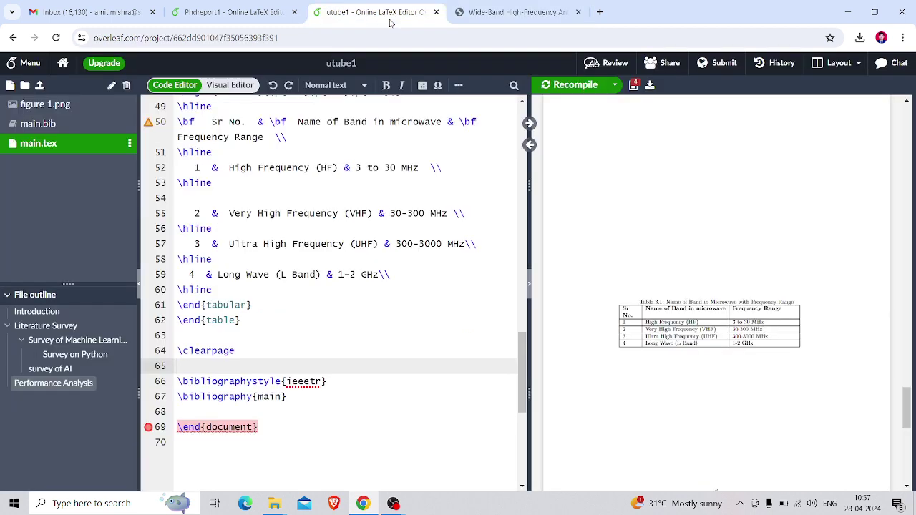
click(49, 125)
click(209, 152)
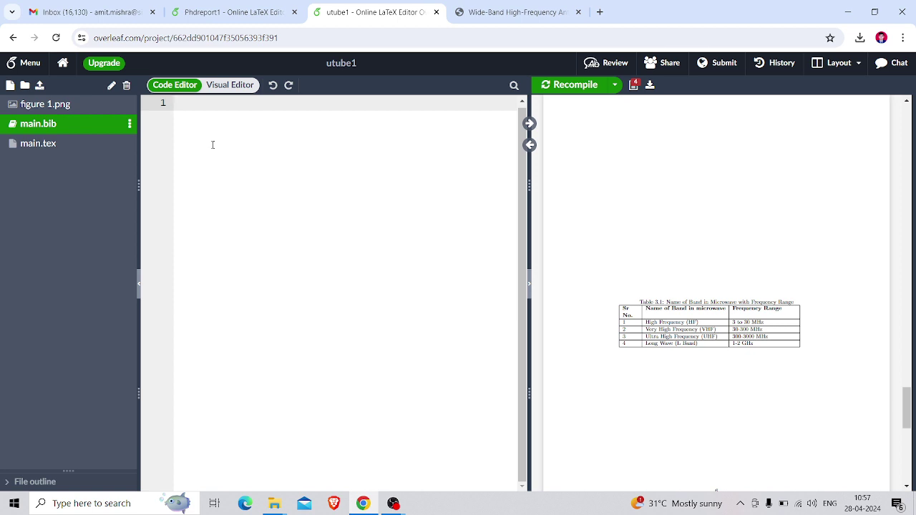
key(ctrl+v)
key(ctrl+s)
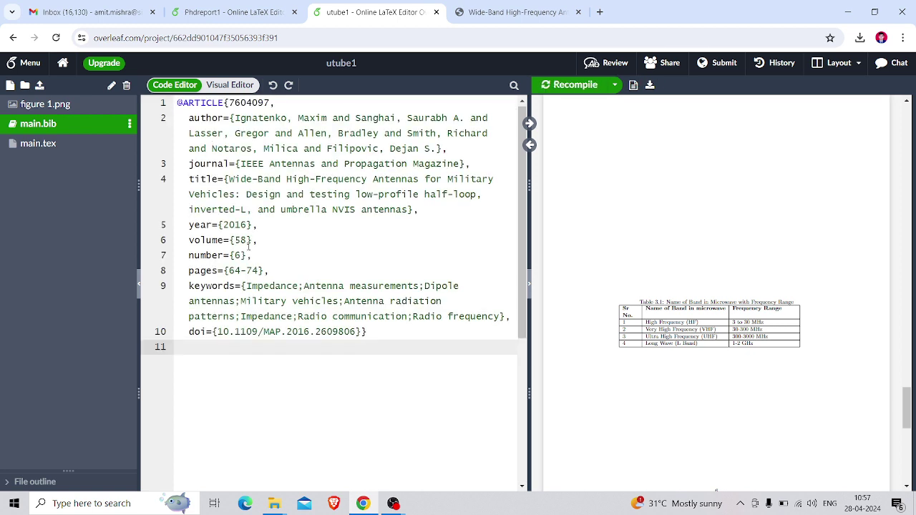
- Reopen main.tex, recompile it and check the Bibliography page at the end of the PDF
click(66, 147)
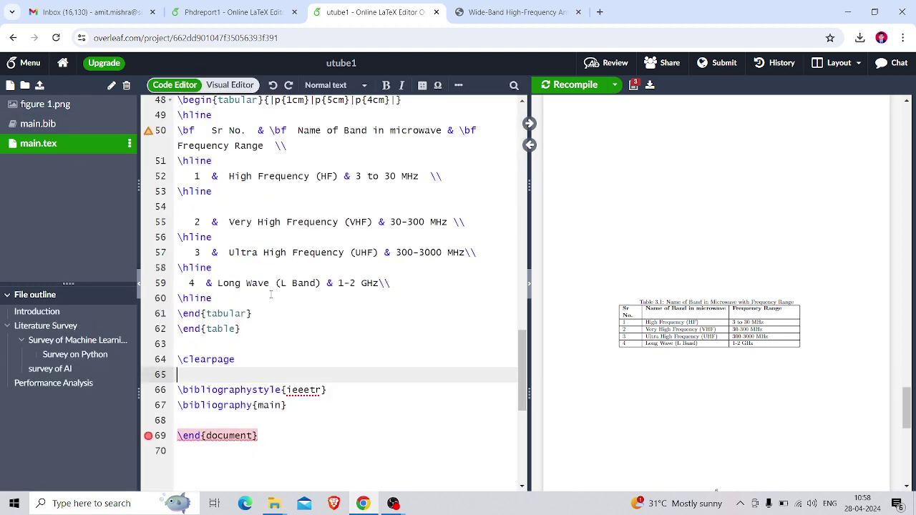
key(ctrl+s)
drag(908, 415, 909, 485)
scroll(907, 473, up, 2)
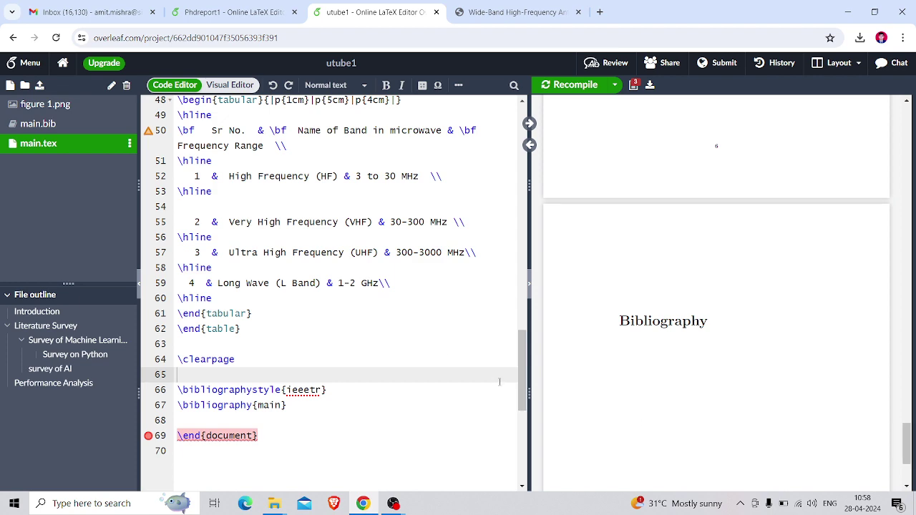
- Cite reference 7604097 at the end of the Performance Analysis paragraph in main.tex, recompile and check the Bibliography entry
drag(520, 382, 520, 314)
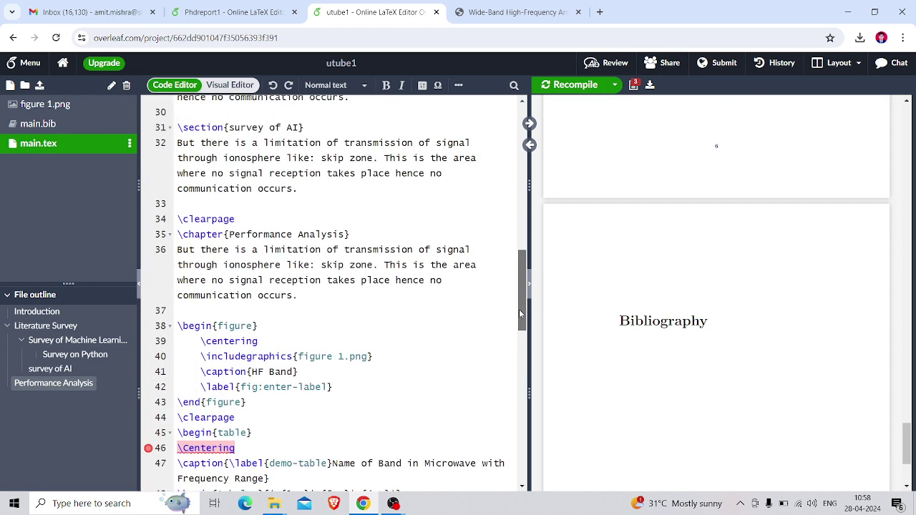
click(299, 297)
text(\)
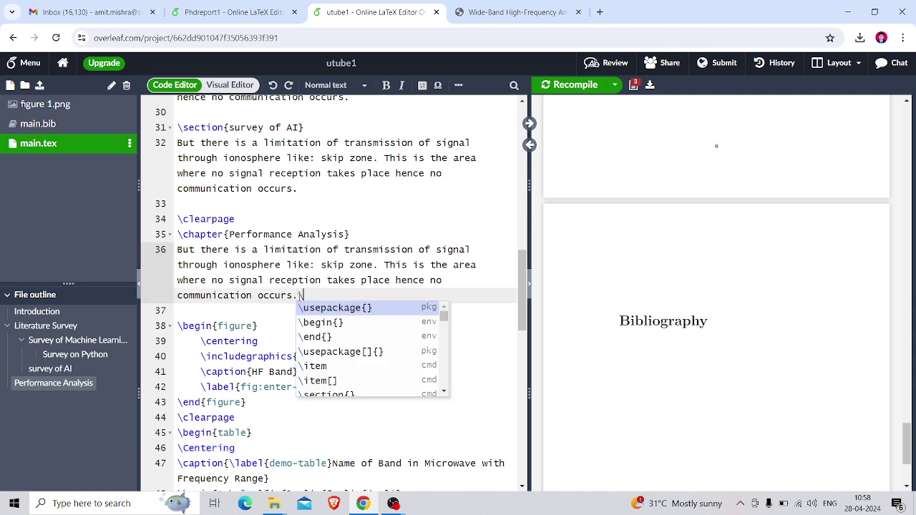
text(cite)
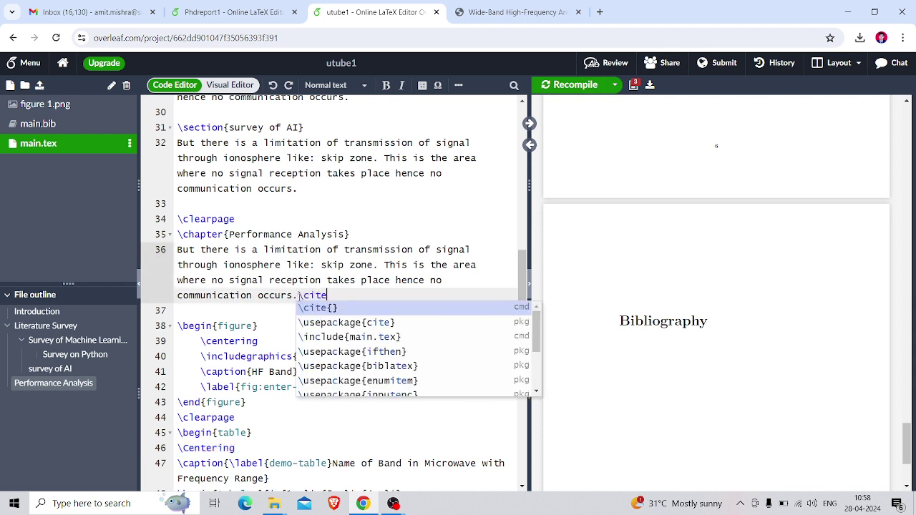
click(323, 312)
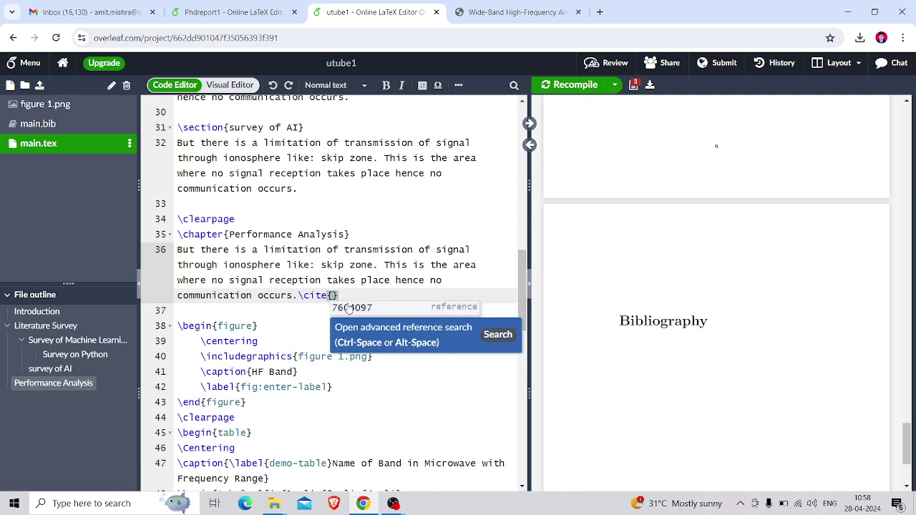
click(349, 307)
key(ctrl+s)
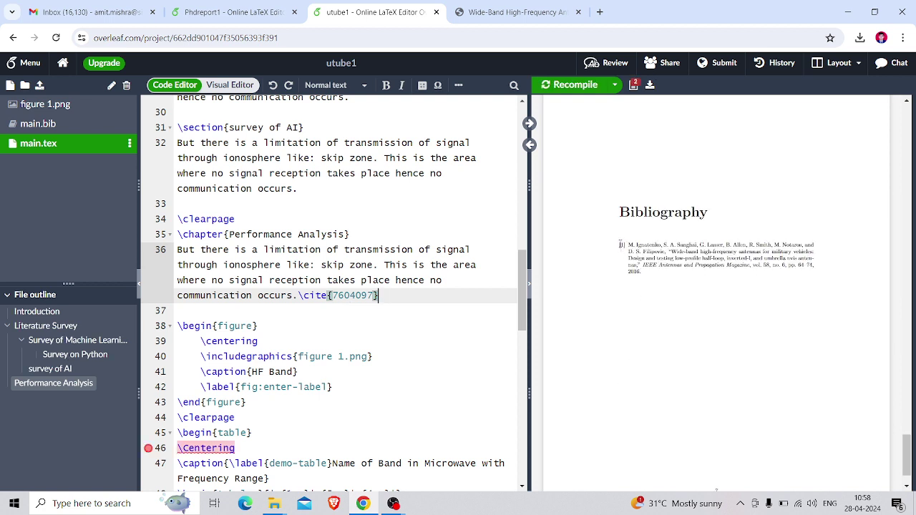
drag(620, 245, 647, 278)
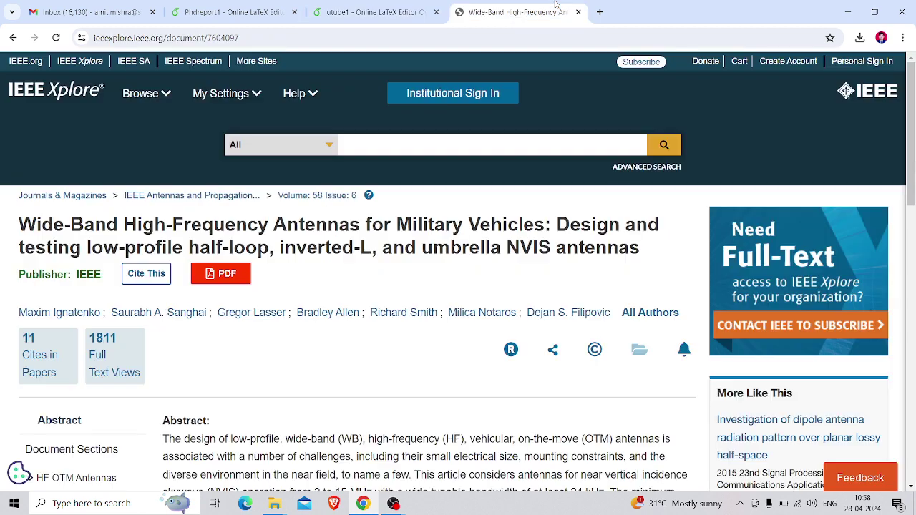
- Go back to the Google results for the paper, review the BibTeX entry in main.bib of utube1 and return to main.tex
click(511, 12)
click(11, 38)
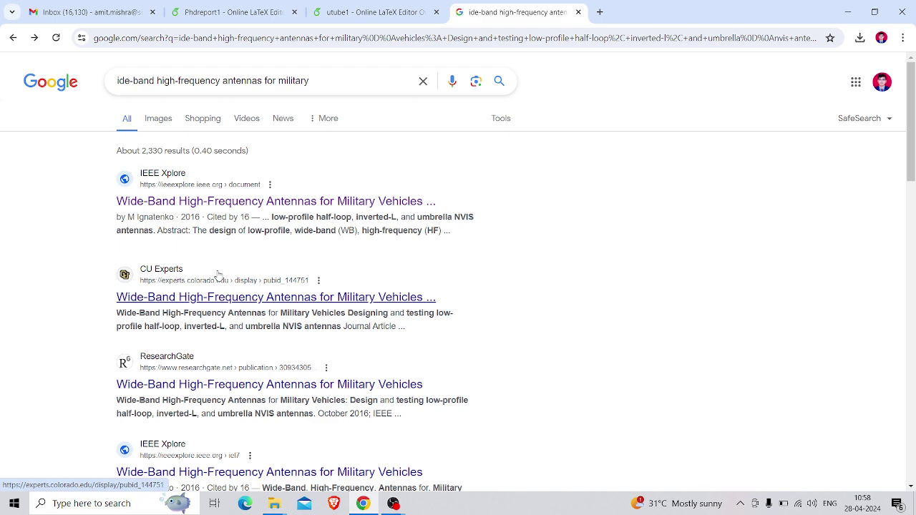
click(372, 12)
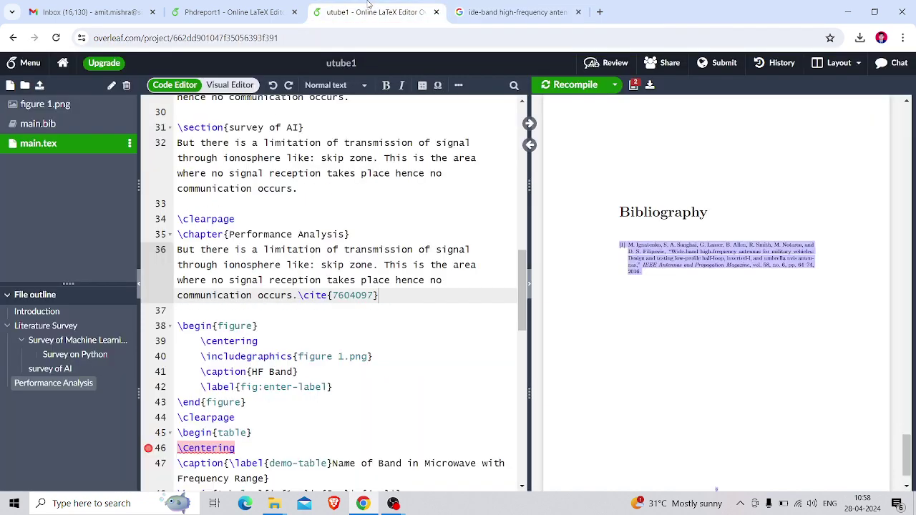
click(45, 125)
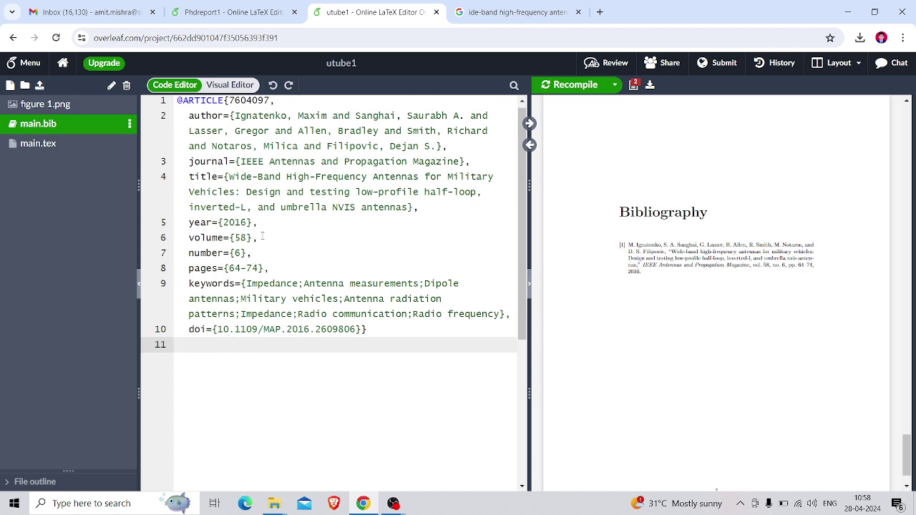
click(57, 146)
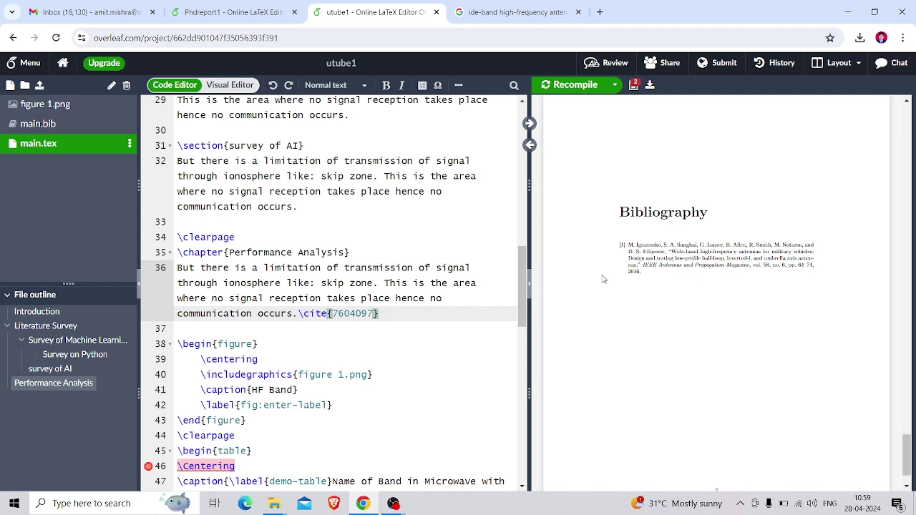
- Reopen the paper's IEEE Xplore page from the Google results and display its full BibTeX citation
click(489, 9)
click(245, 204)
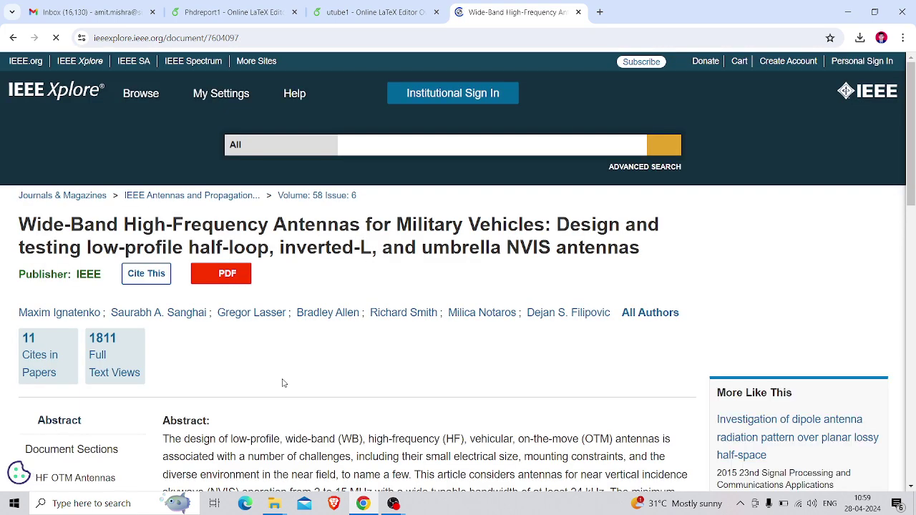
click(146, 274)
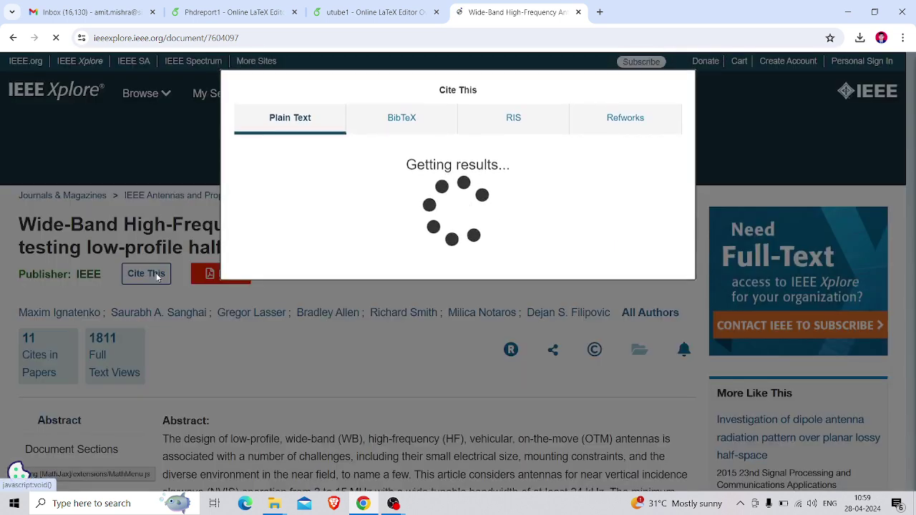
click(401, 118)
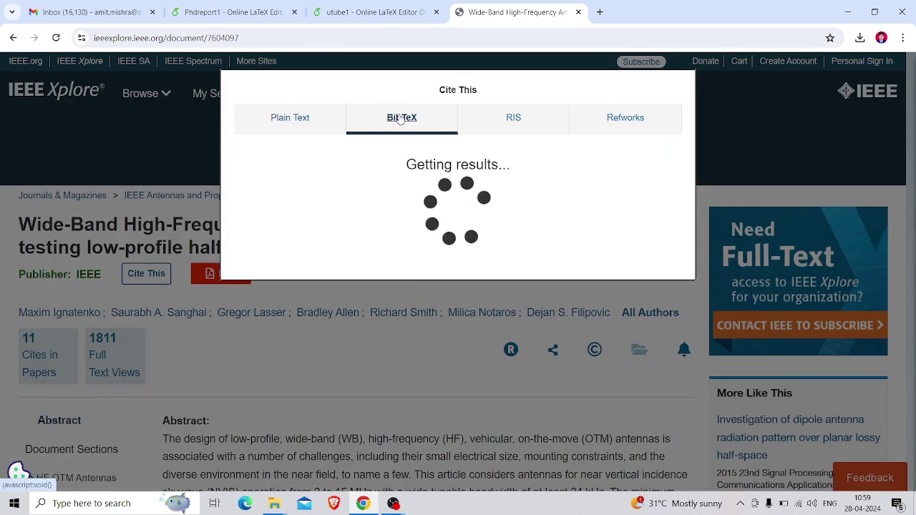
triple_click(277, 211)
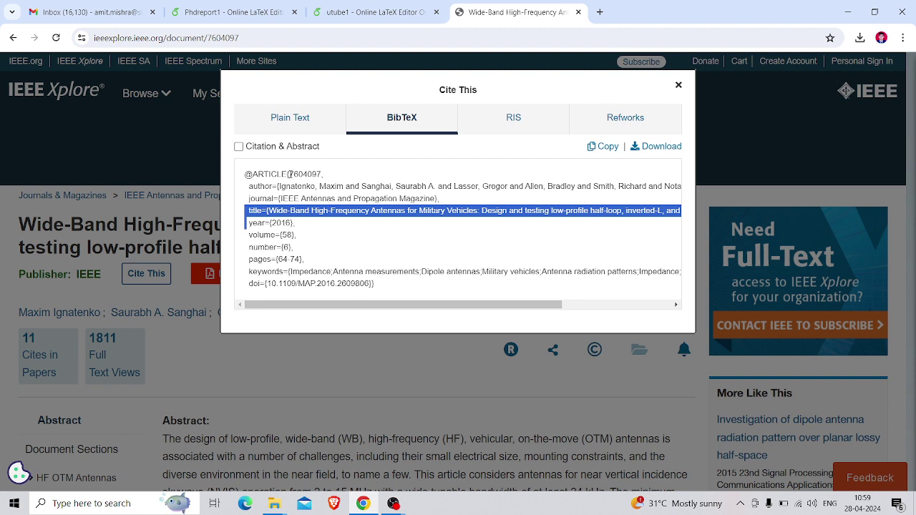
drag(245, 173, 399, 293)
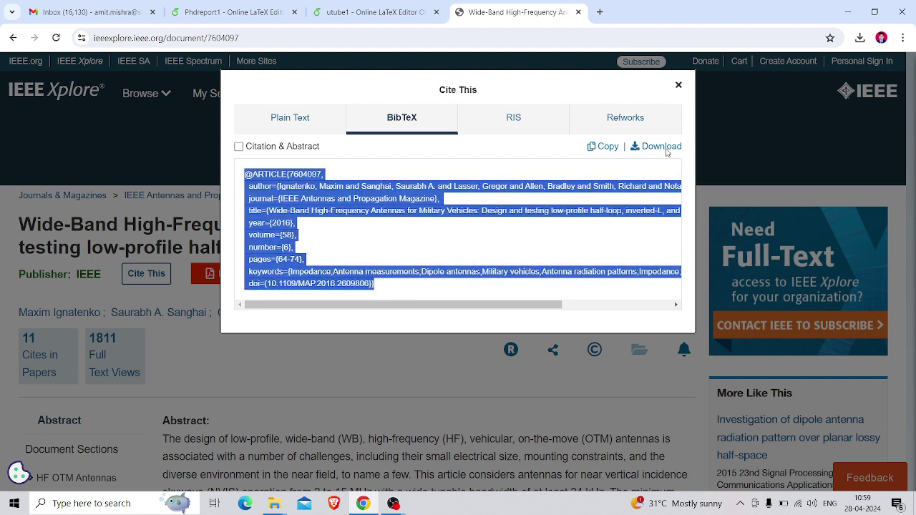
- Close the citation window, the pop-ups and the IEEE Xplore tab, and look at main.bib before returning to main.tex
click(678, 85)
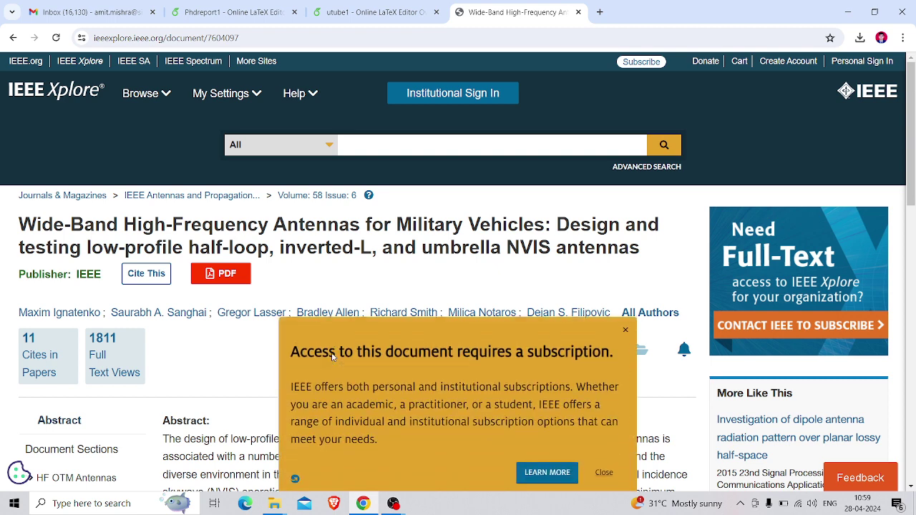
click(625, 327)
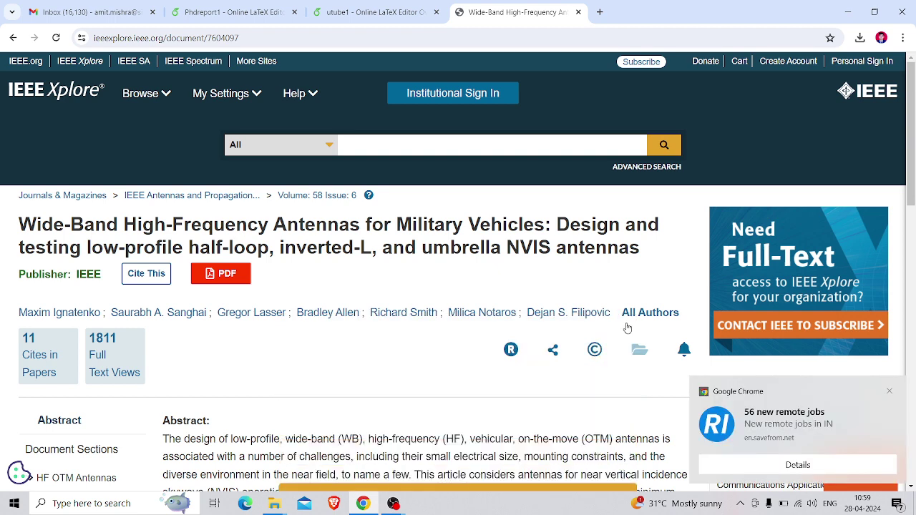
click(890, 392)
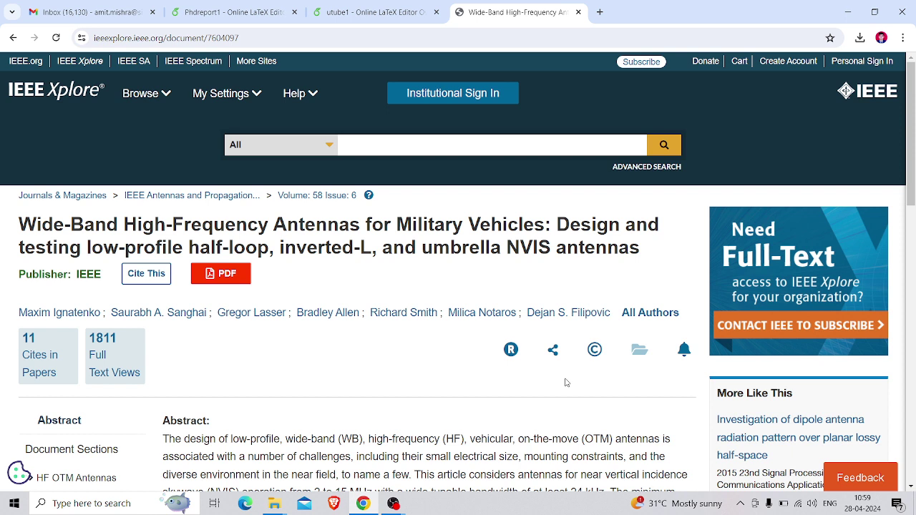
click(579, 12)
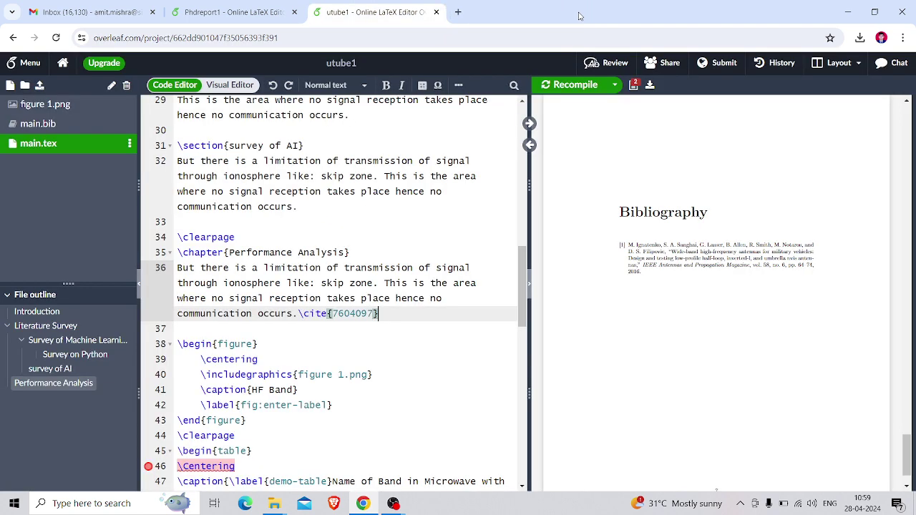
click(64, 124)
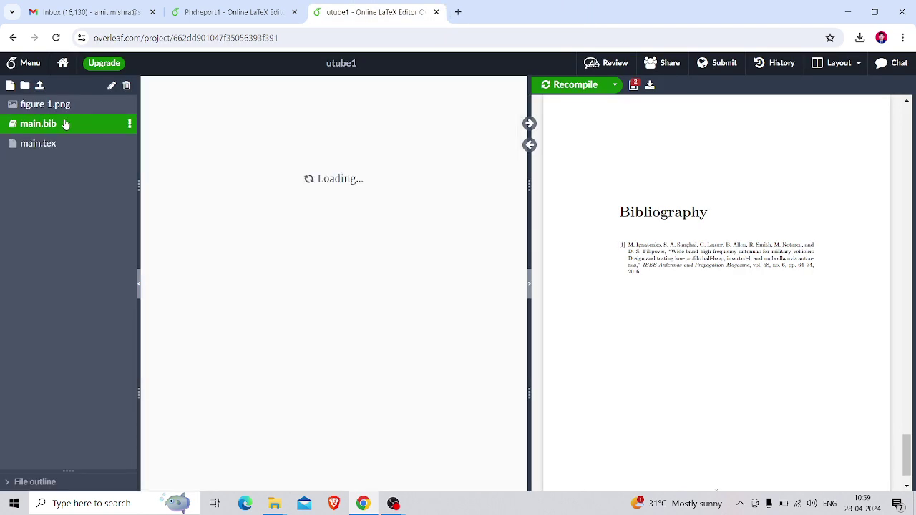
click(51, 151)
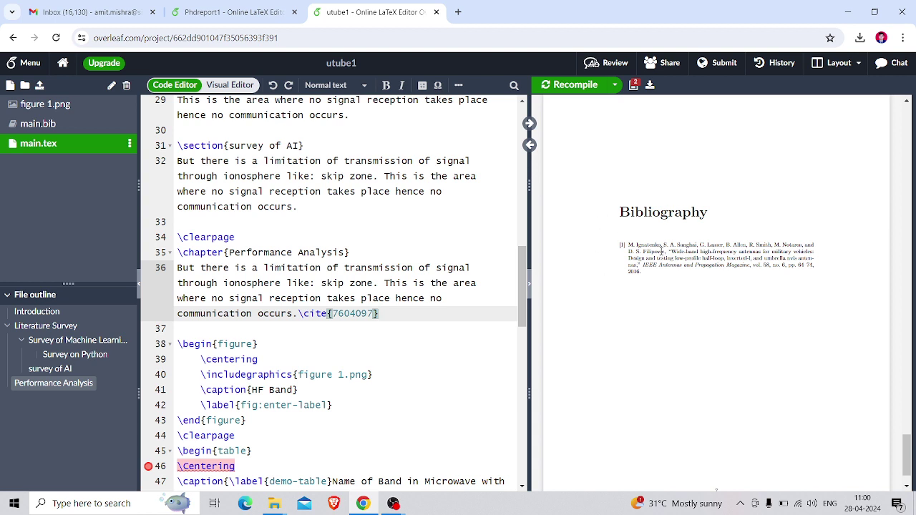
- Download the compiled utube1 report as a PDF, open it in the browser and go to its Bibliography page
click(650, 86)
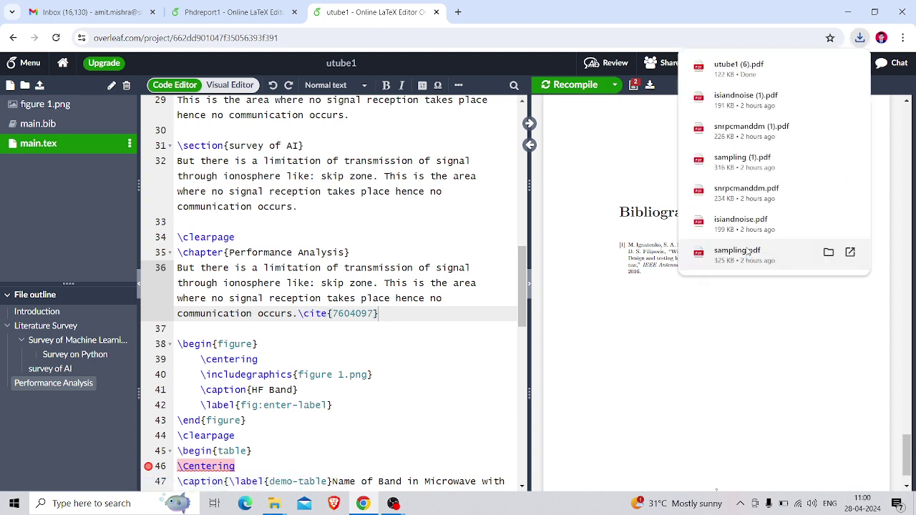
click(726, 74)
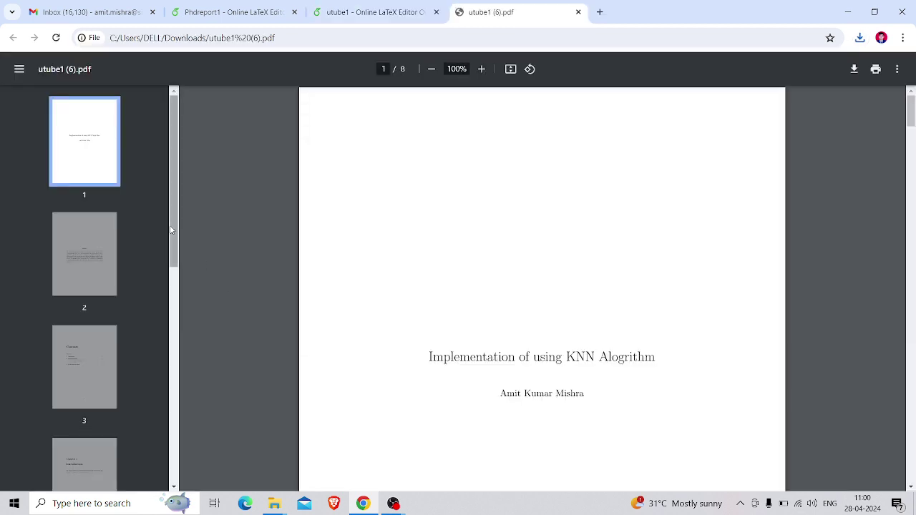
scroll(179, 274, down, 1)
drag(179, 272, 194, 476)
click(67, 423)
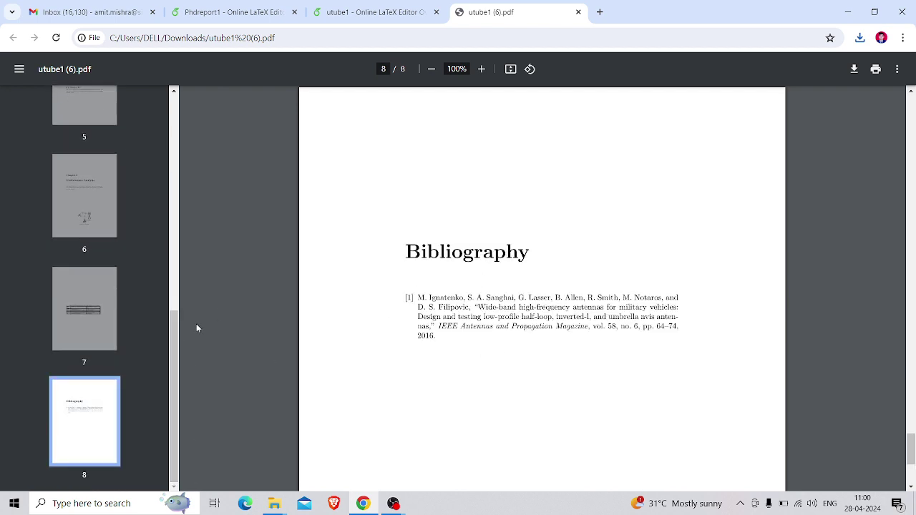
- Review the downloaded PDF's contents, chapter, table and Bibliography pages, and close it
drag(179, 370, 160, 70)
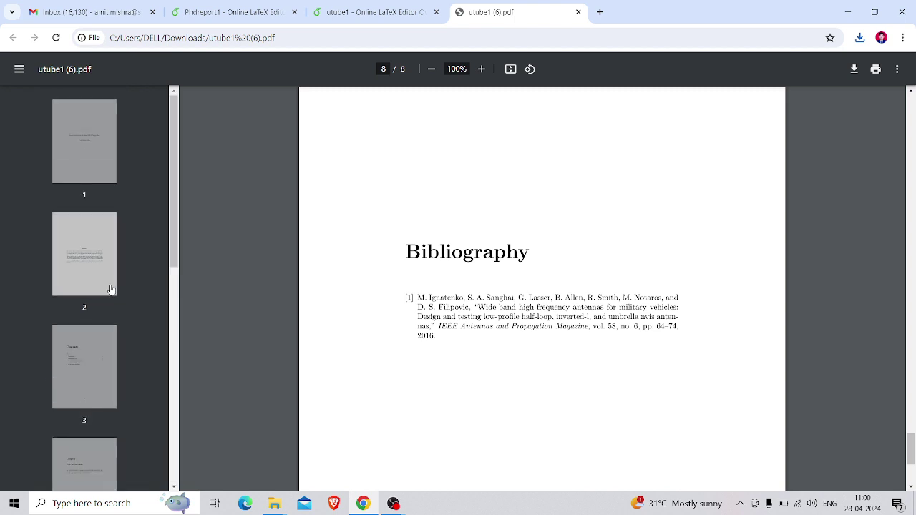
click(103, 281)
click(89, 361)
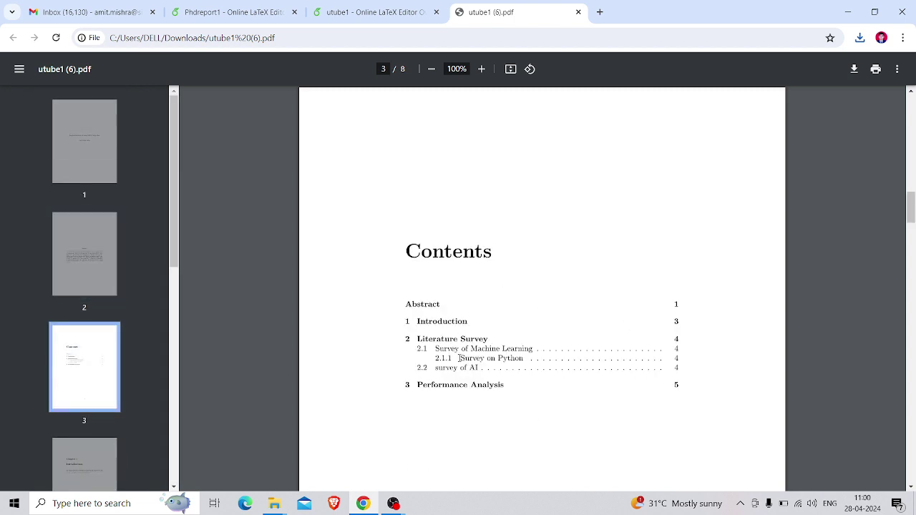
drag(178, 257, 179, 366)
click(99, 313)
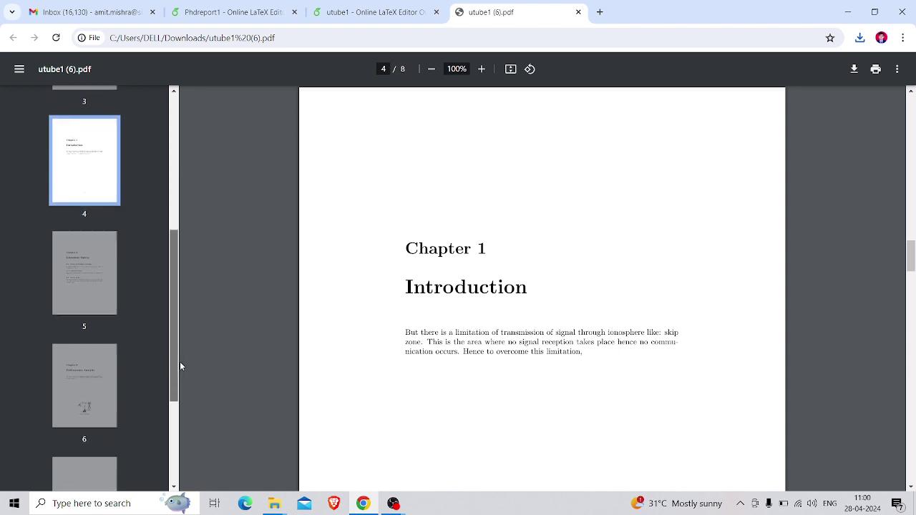
click(78, 278)
drag(175, 331, 197, 407)
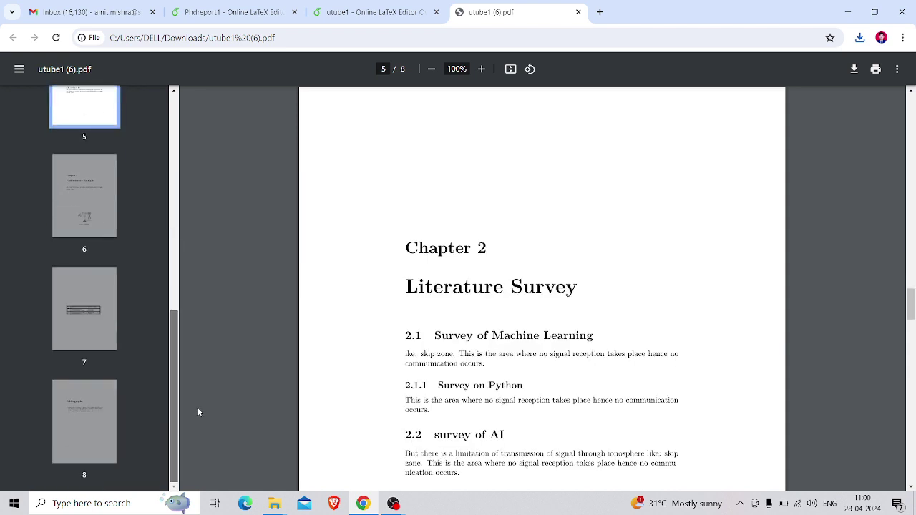
click(100, 339)
click(59, 173)
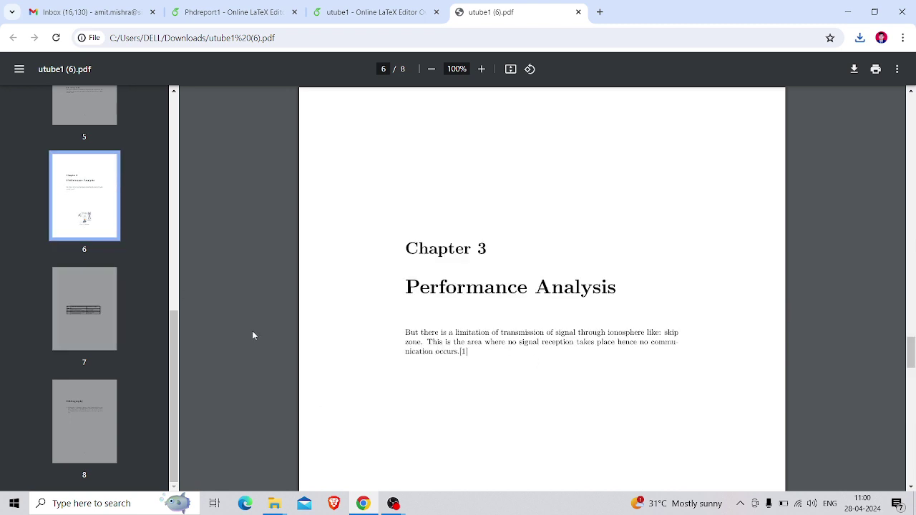
click(83, 325)
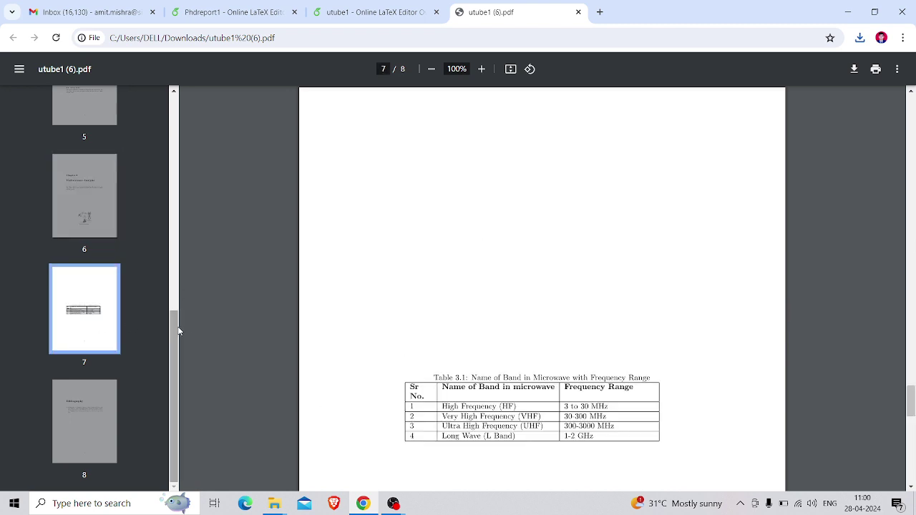
click(99, 400)
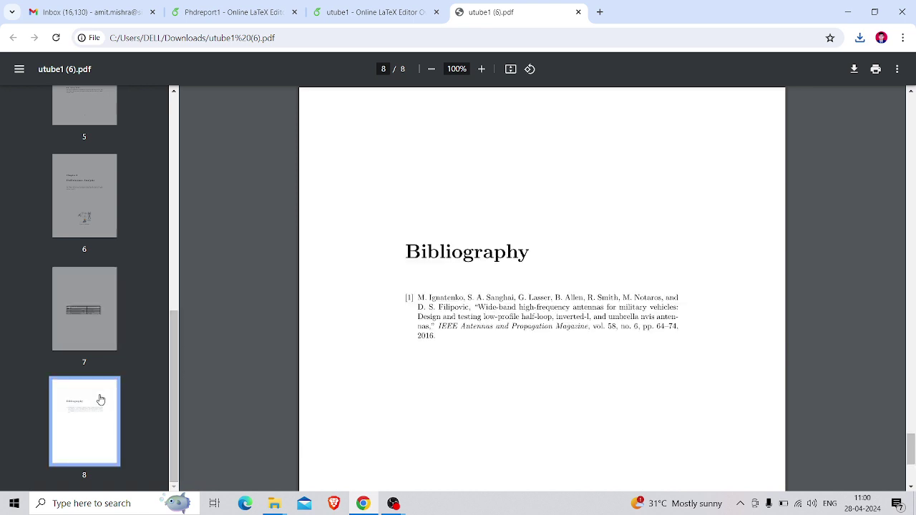
click(579, 12)
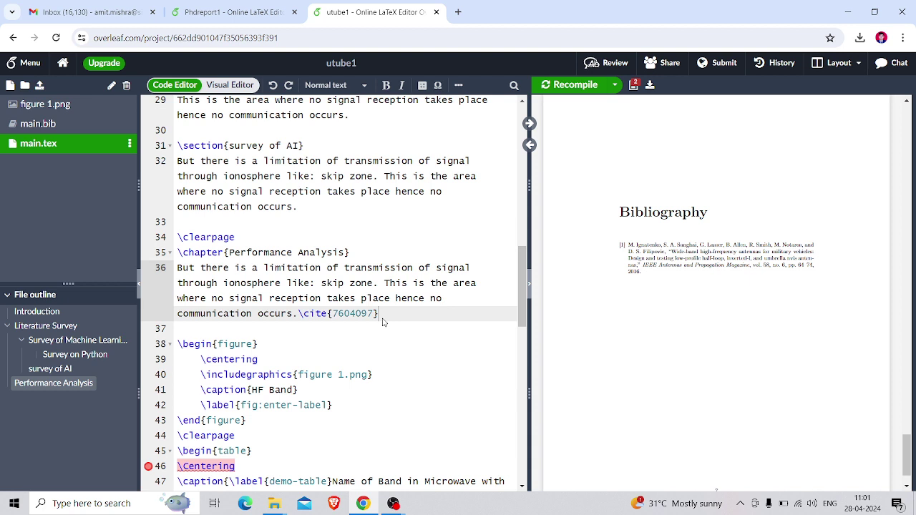
click(392, 504)
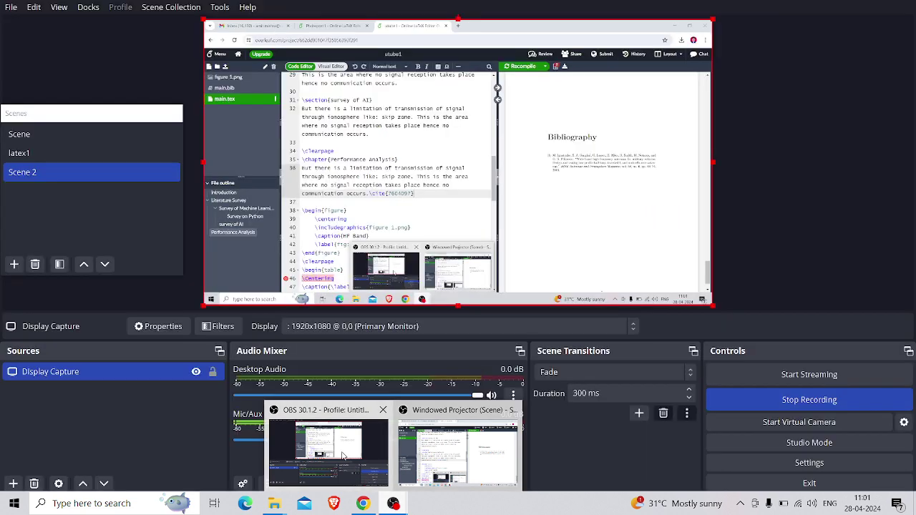
click(341, 451)
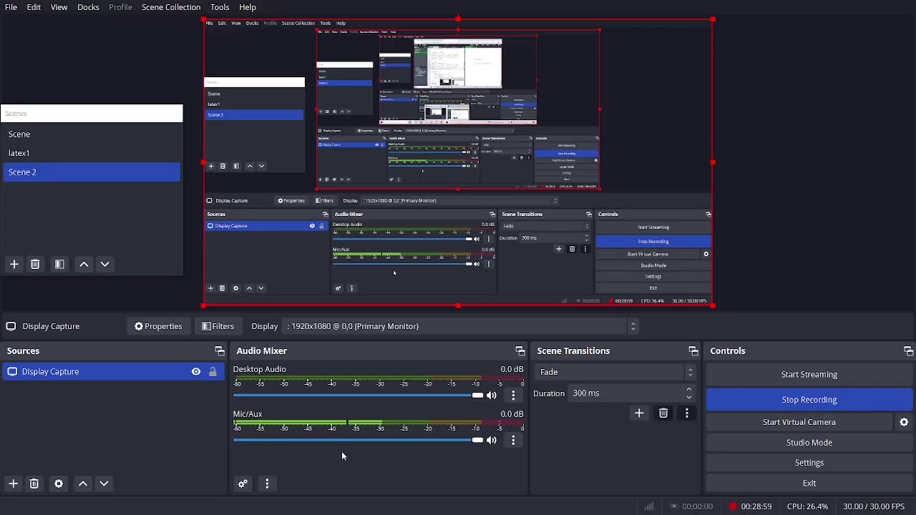